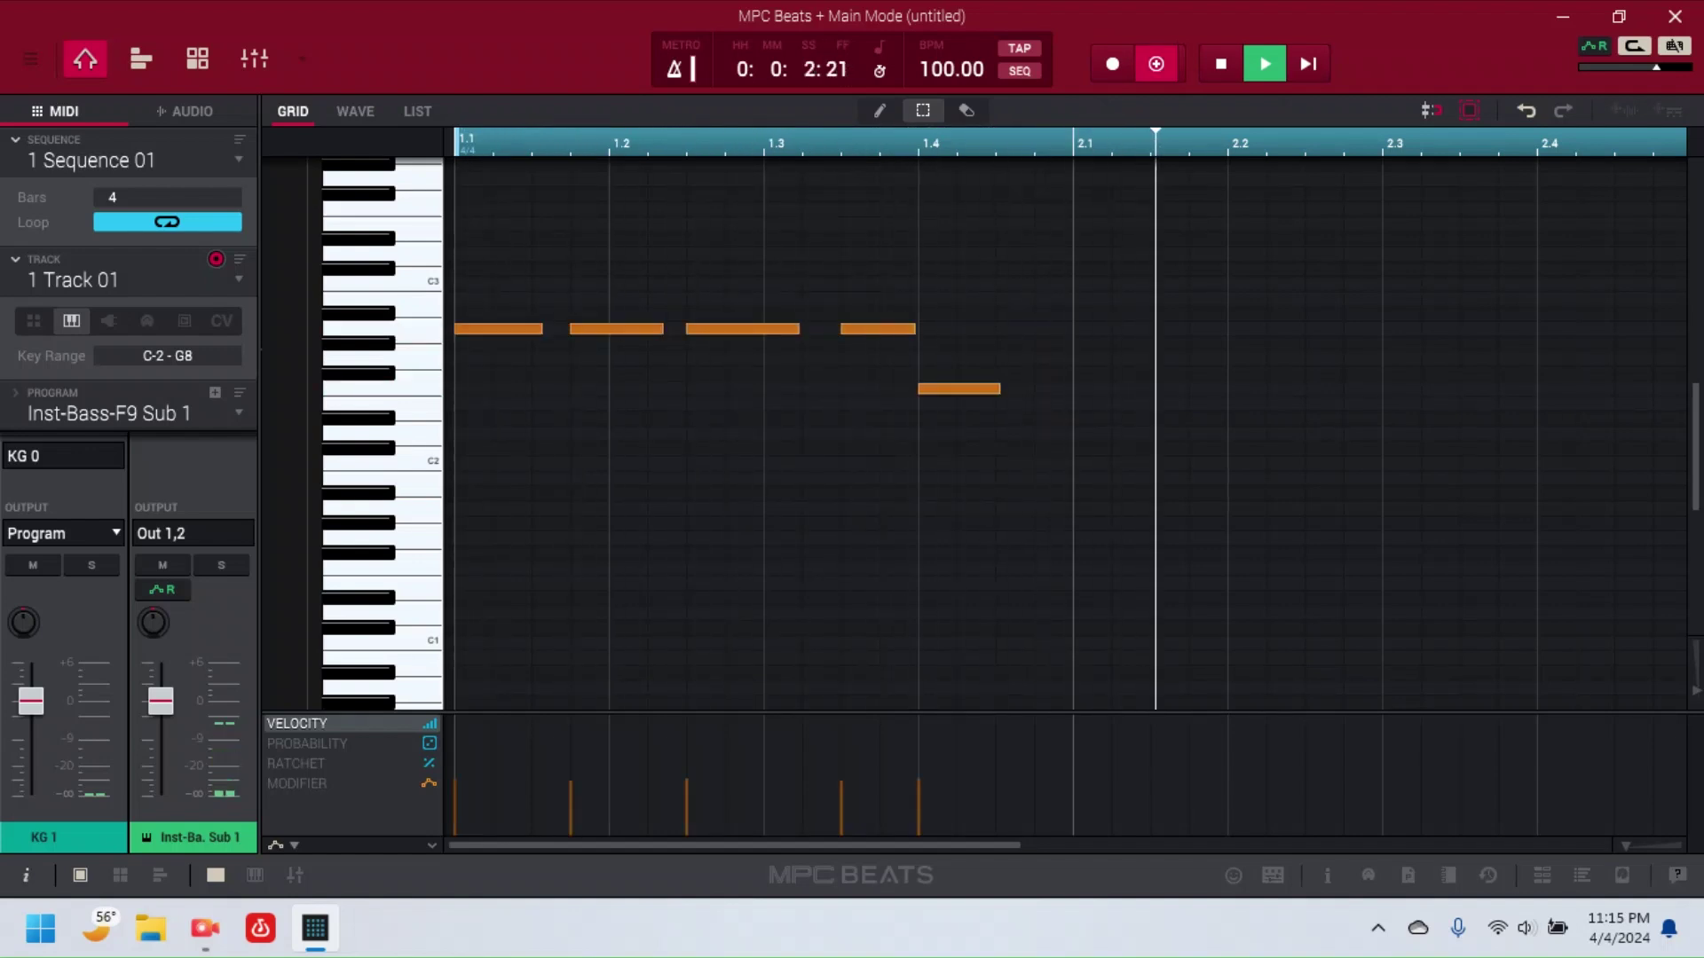
Step: Undo the last take and overdub a four-bar bass line of repeated A2, then G2 from bar 3, with each bar ending on C3 and D3
{"action": "key", "text": "space"}
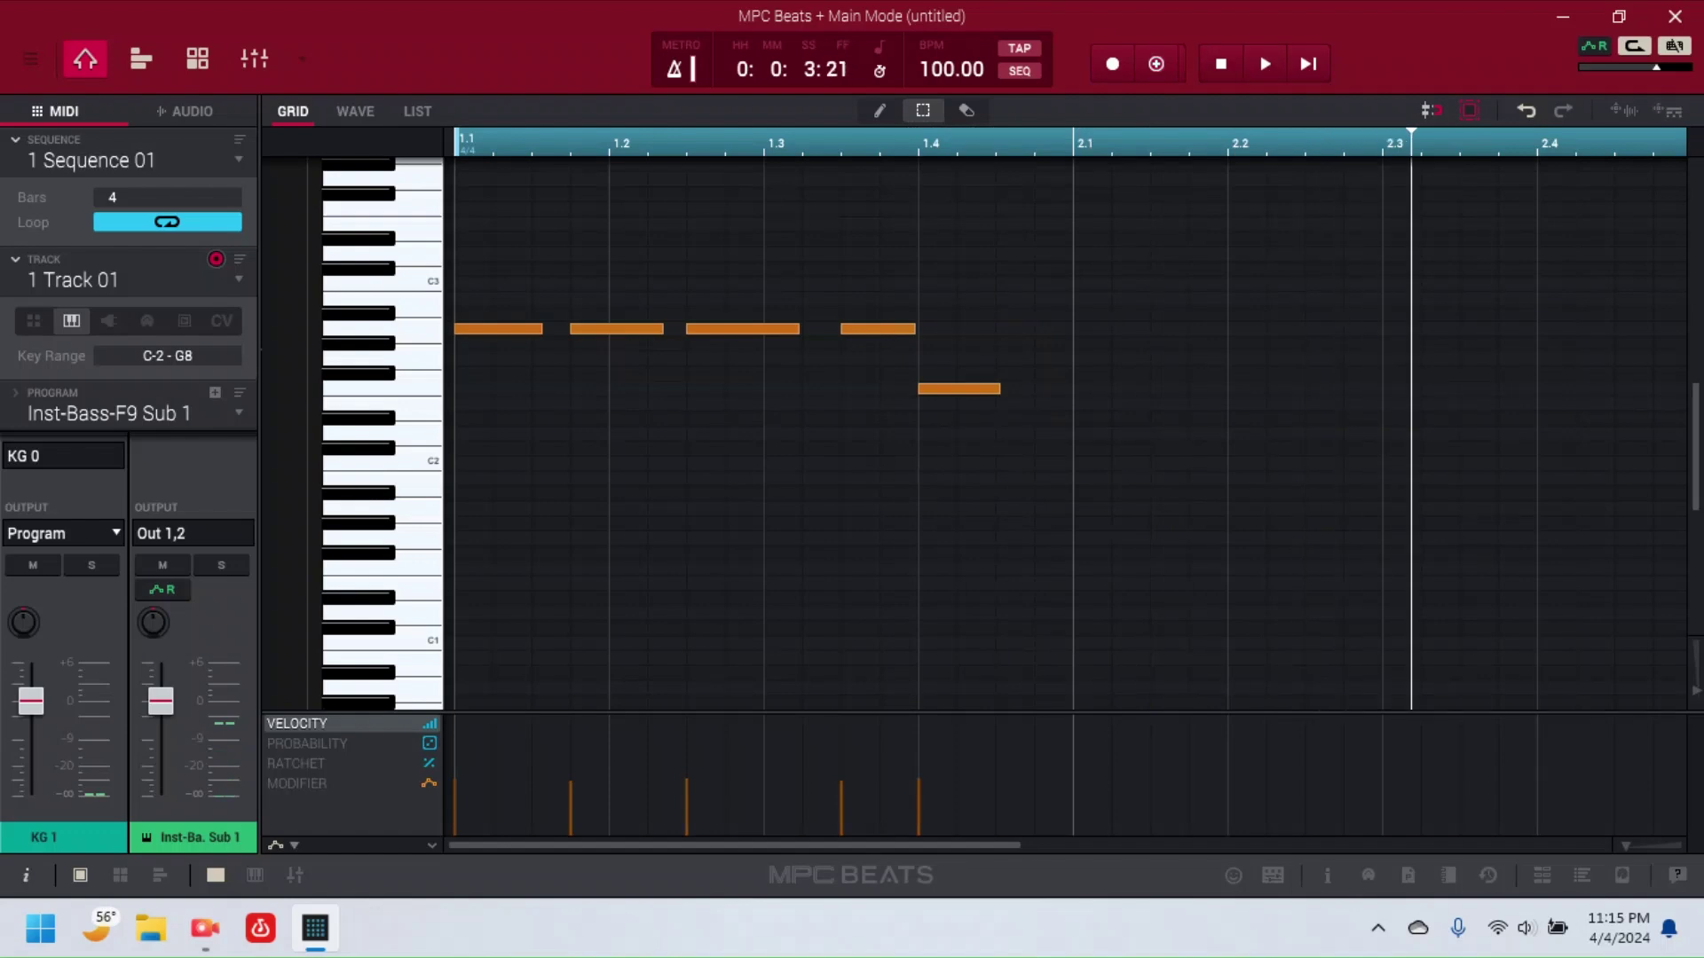
{"action": "key", "text": "ctrl+z"}
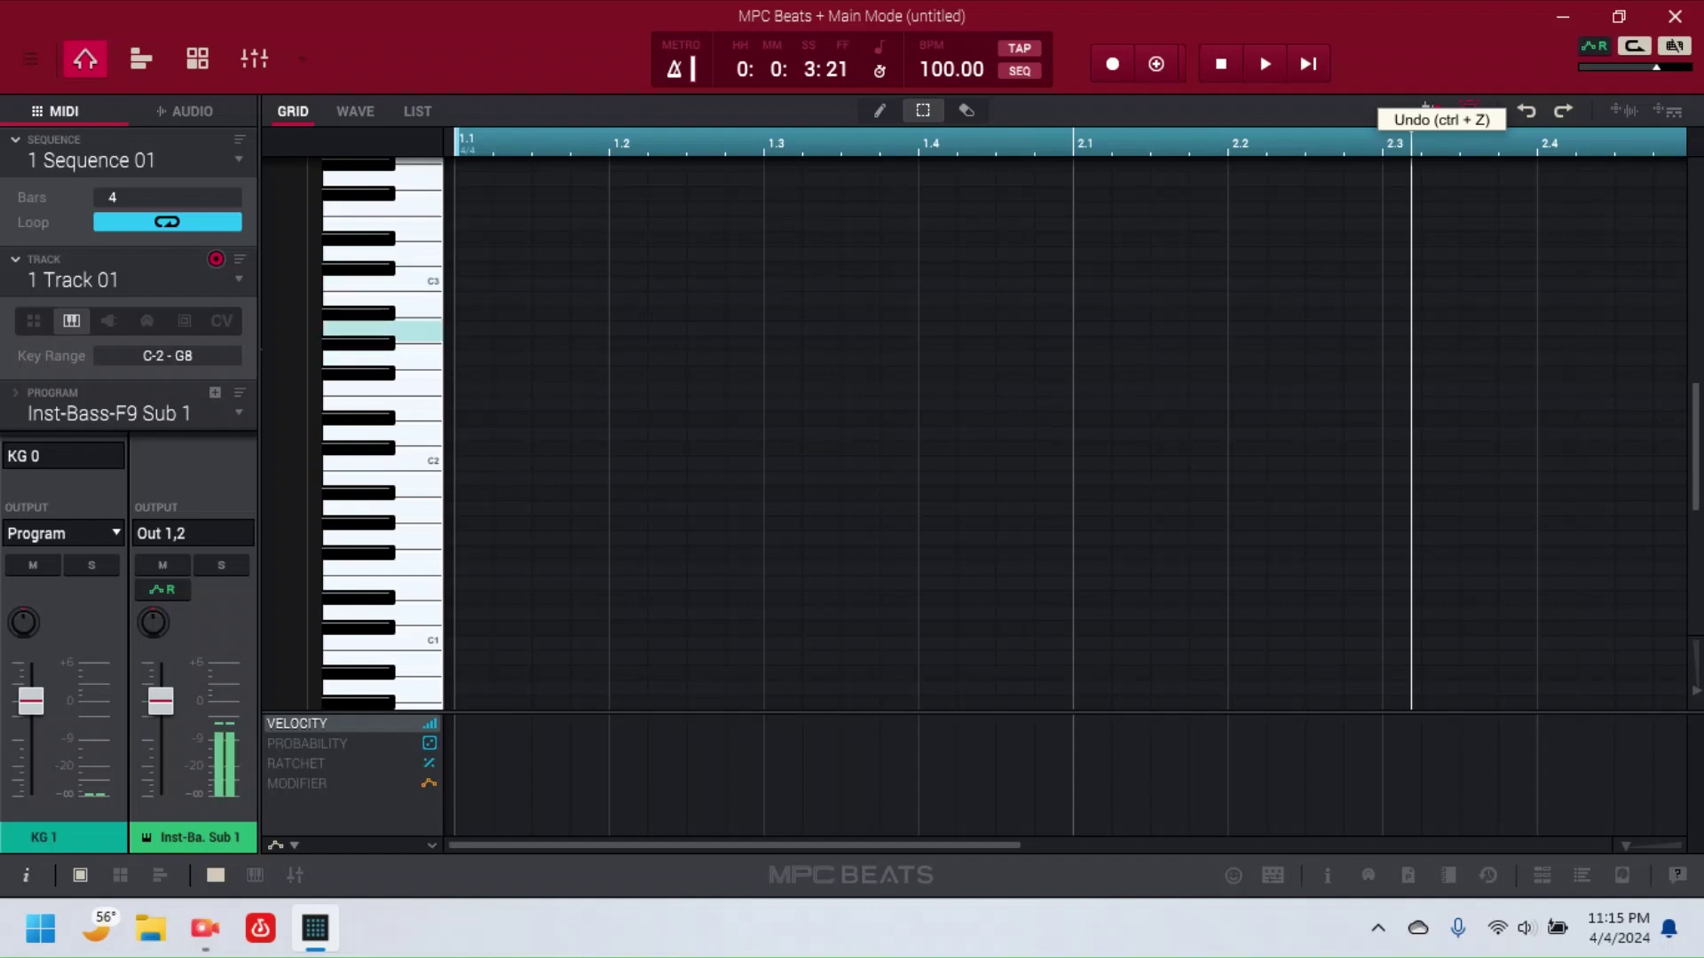
{"action": "left_click", "coordinate": [1157, 64]}
{"action": "left_click", "coordinate": [1309, 60]}
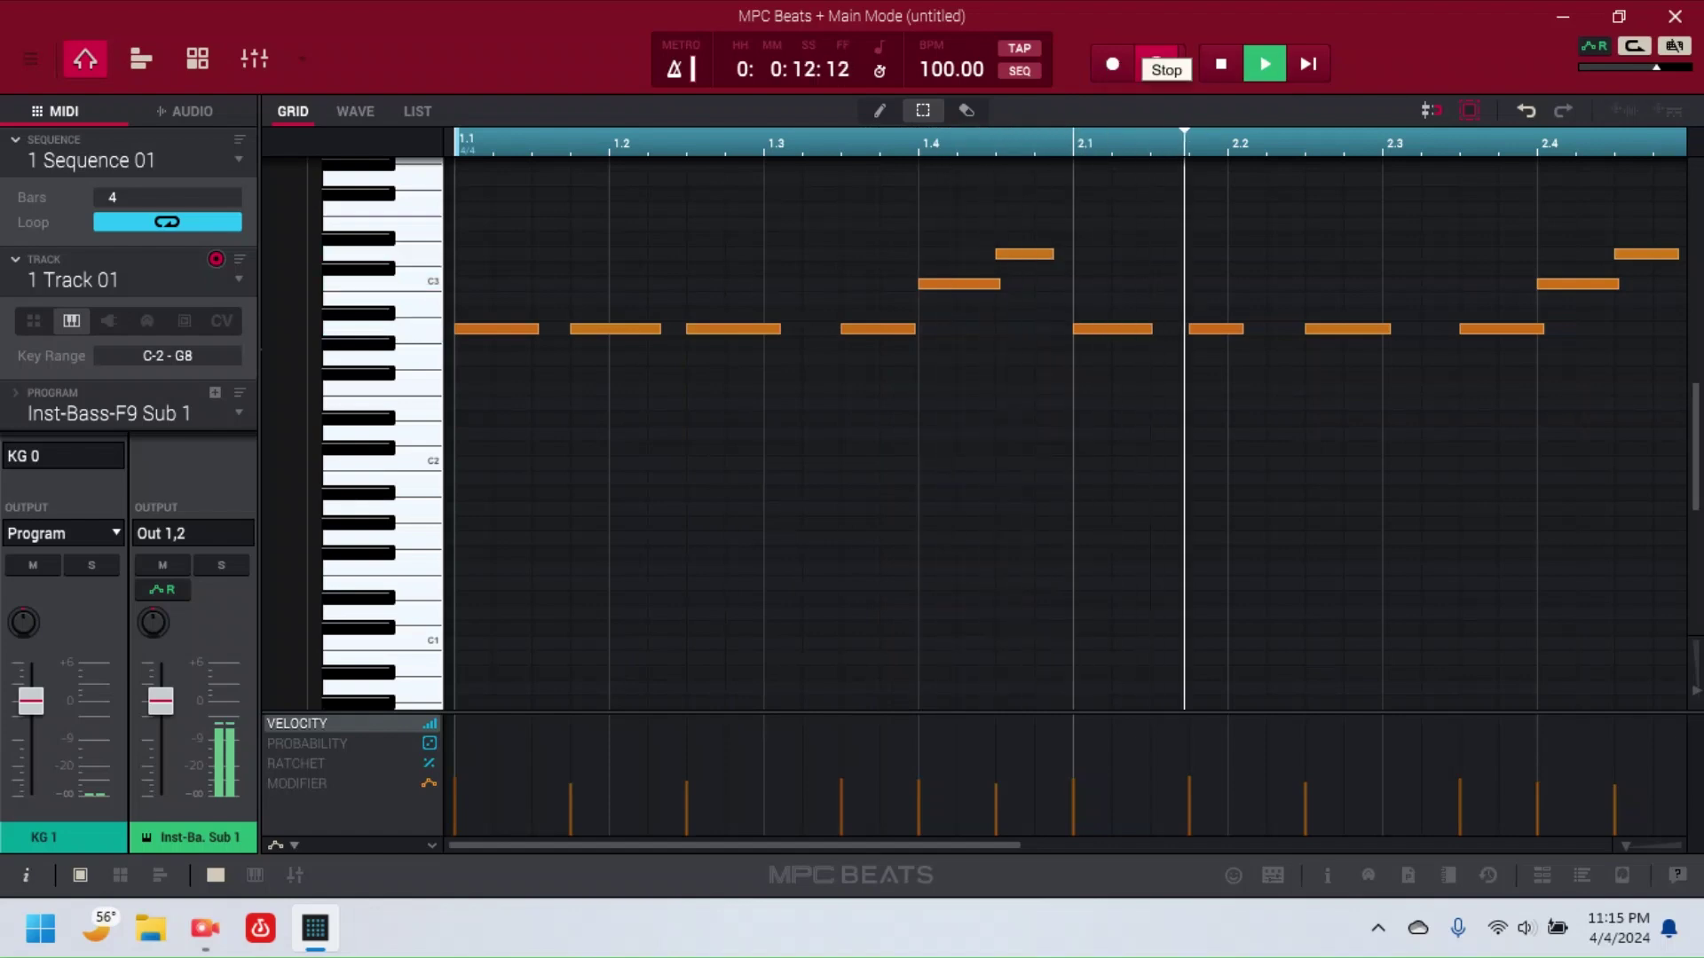
{"action": "left_click", "coordinate": [1296, 68]}
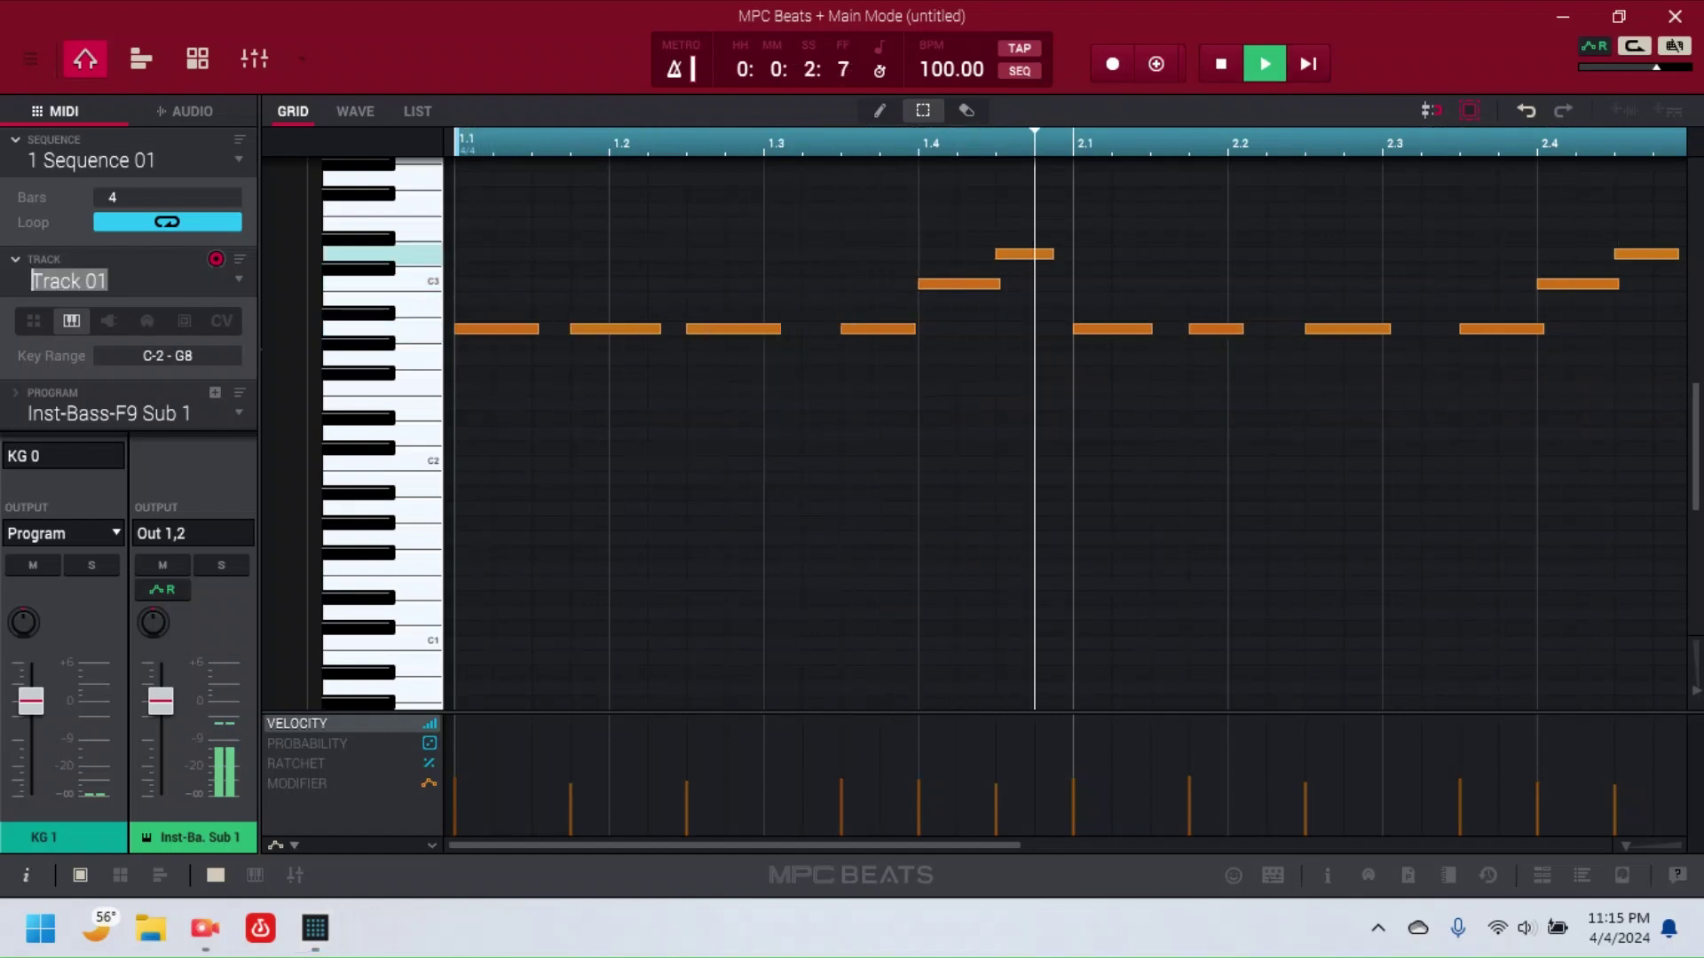
Step: Rename Track 01 as Bass
{"action": "type", "text": "bass"}
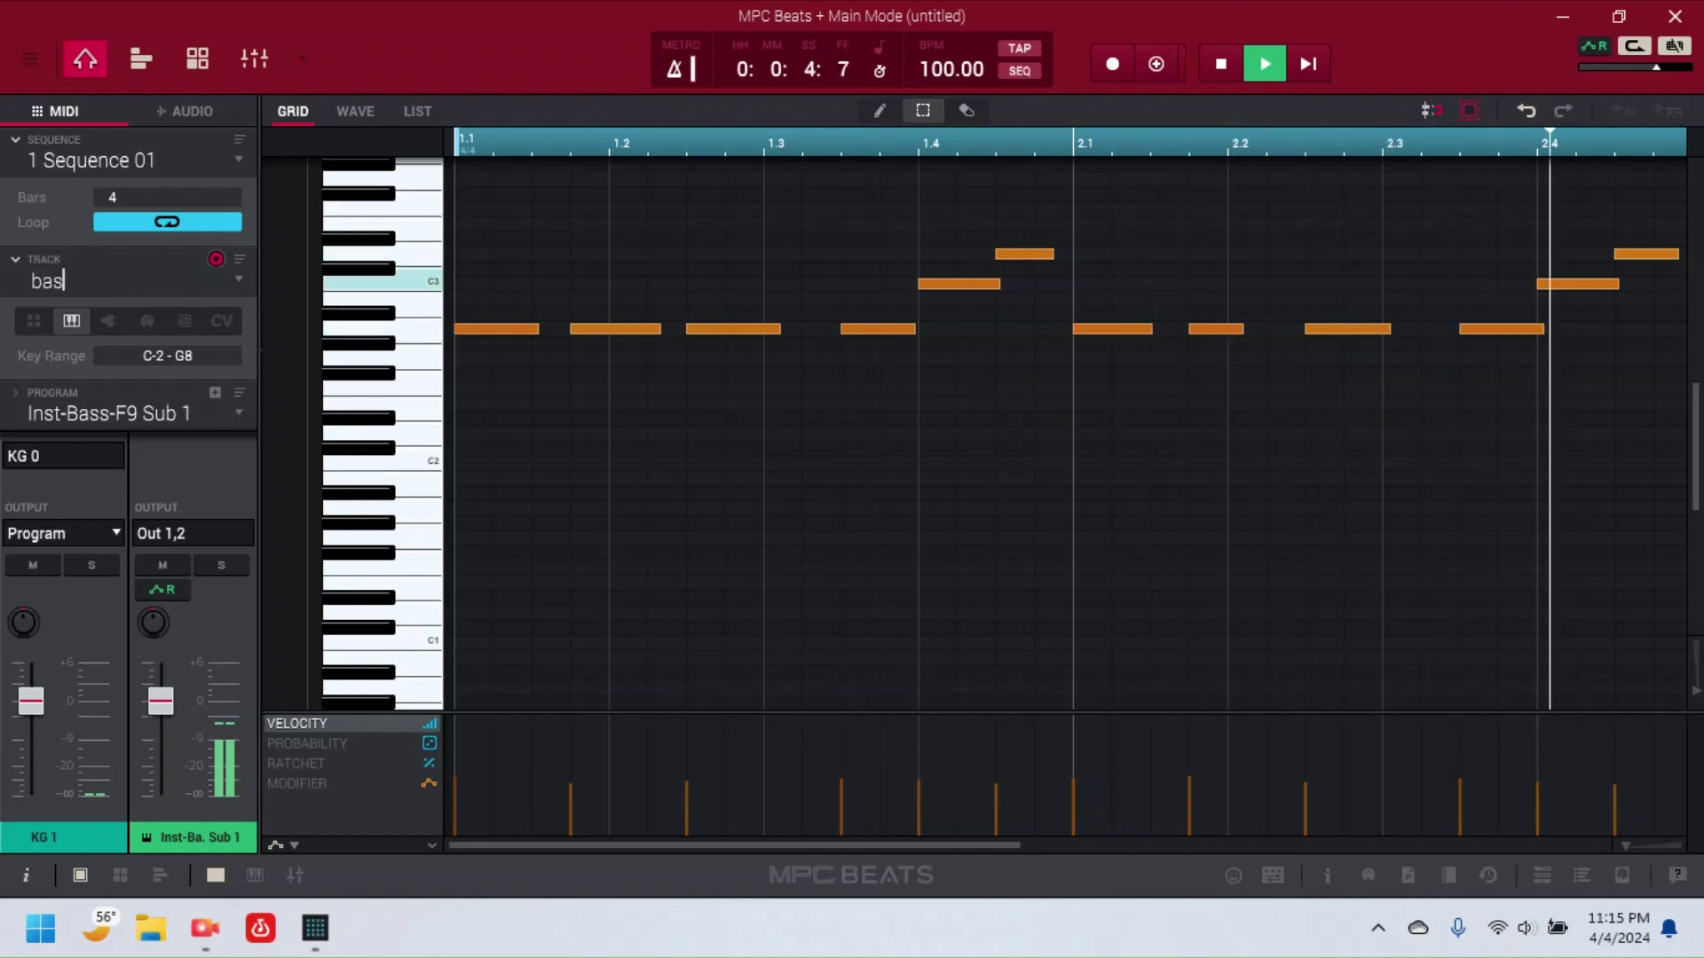
{"action": "key", "text": "BackSpace"}
{"action": "key", "text": "BackSpace"}
{"action": "key", "text": "BackSpace"}
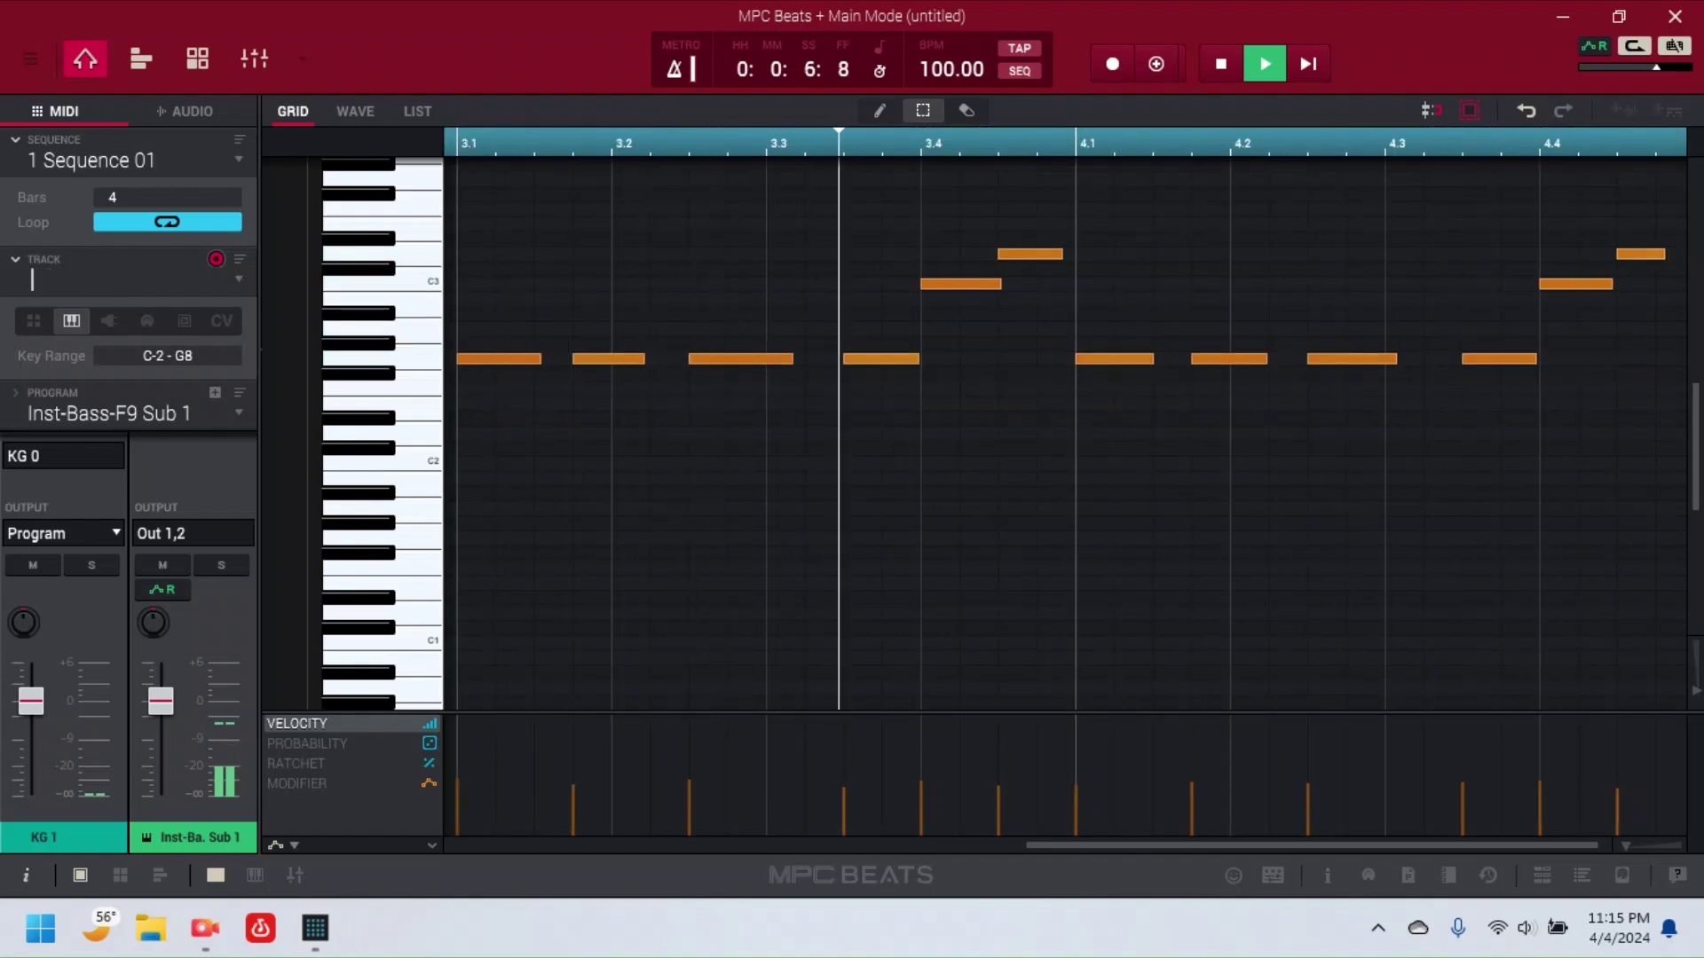
{"action": "type", "text": "BASS"}
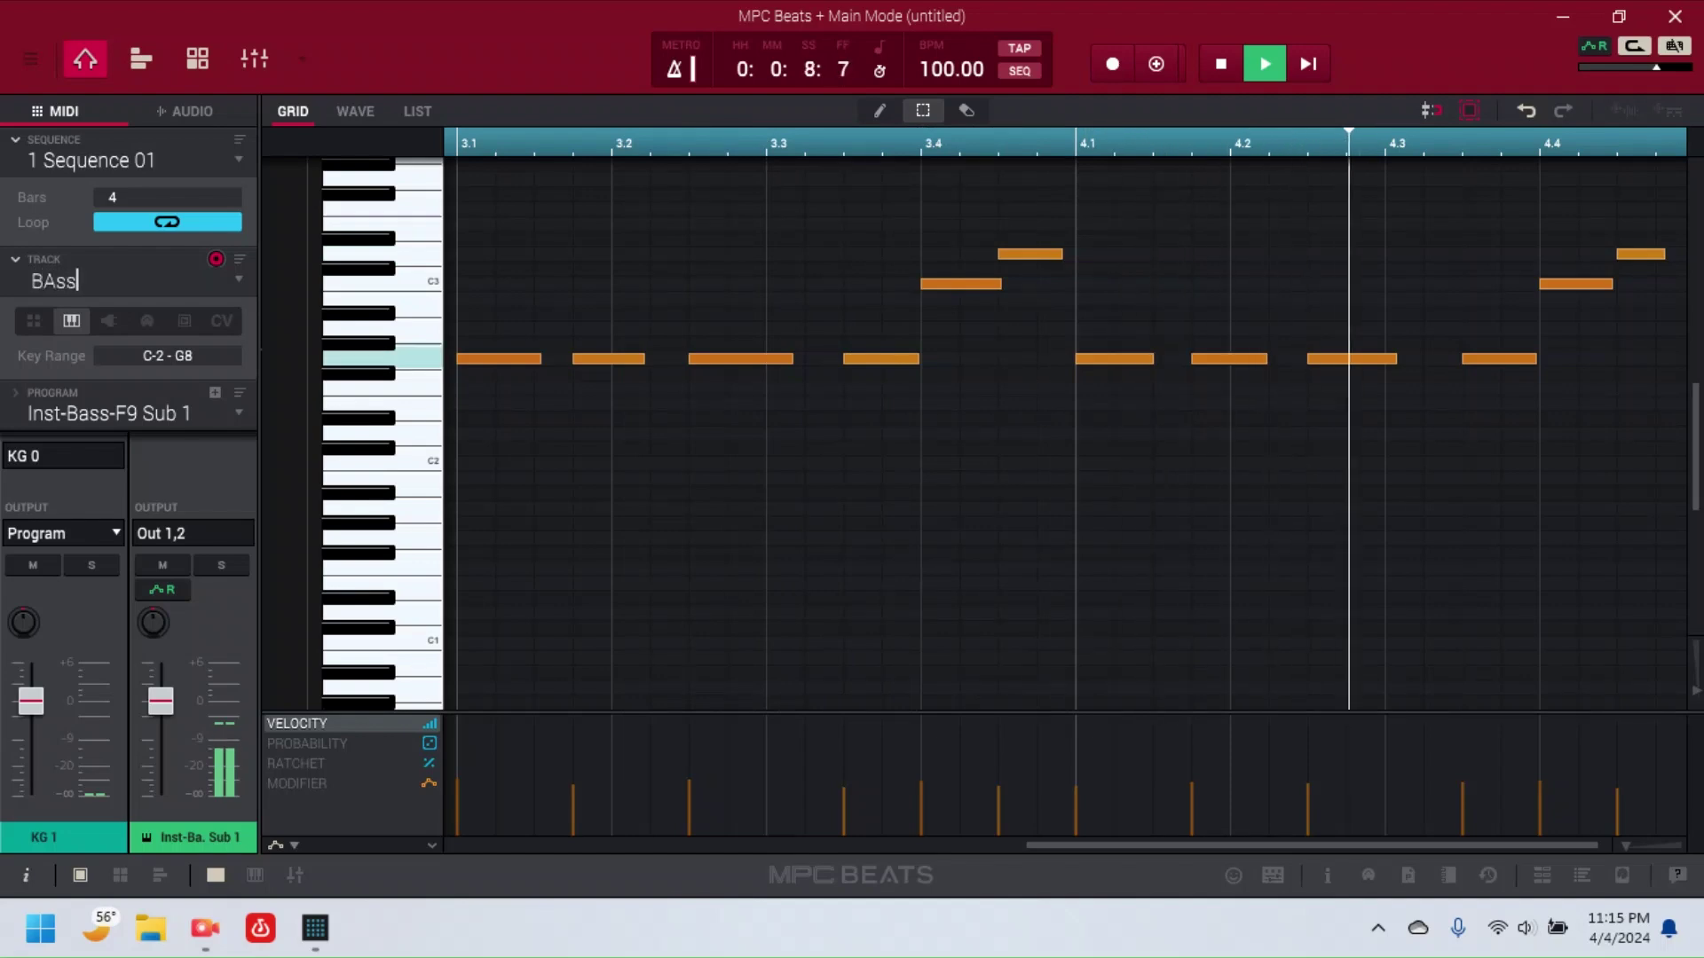
{"action": "key", "text": "BackSpace"}
{"action": "key", "text": "BackSpace"}
{"action": "key", "text": "BackSpace"}
{"action": "type", "text": "ass"}
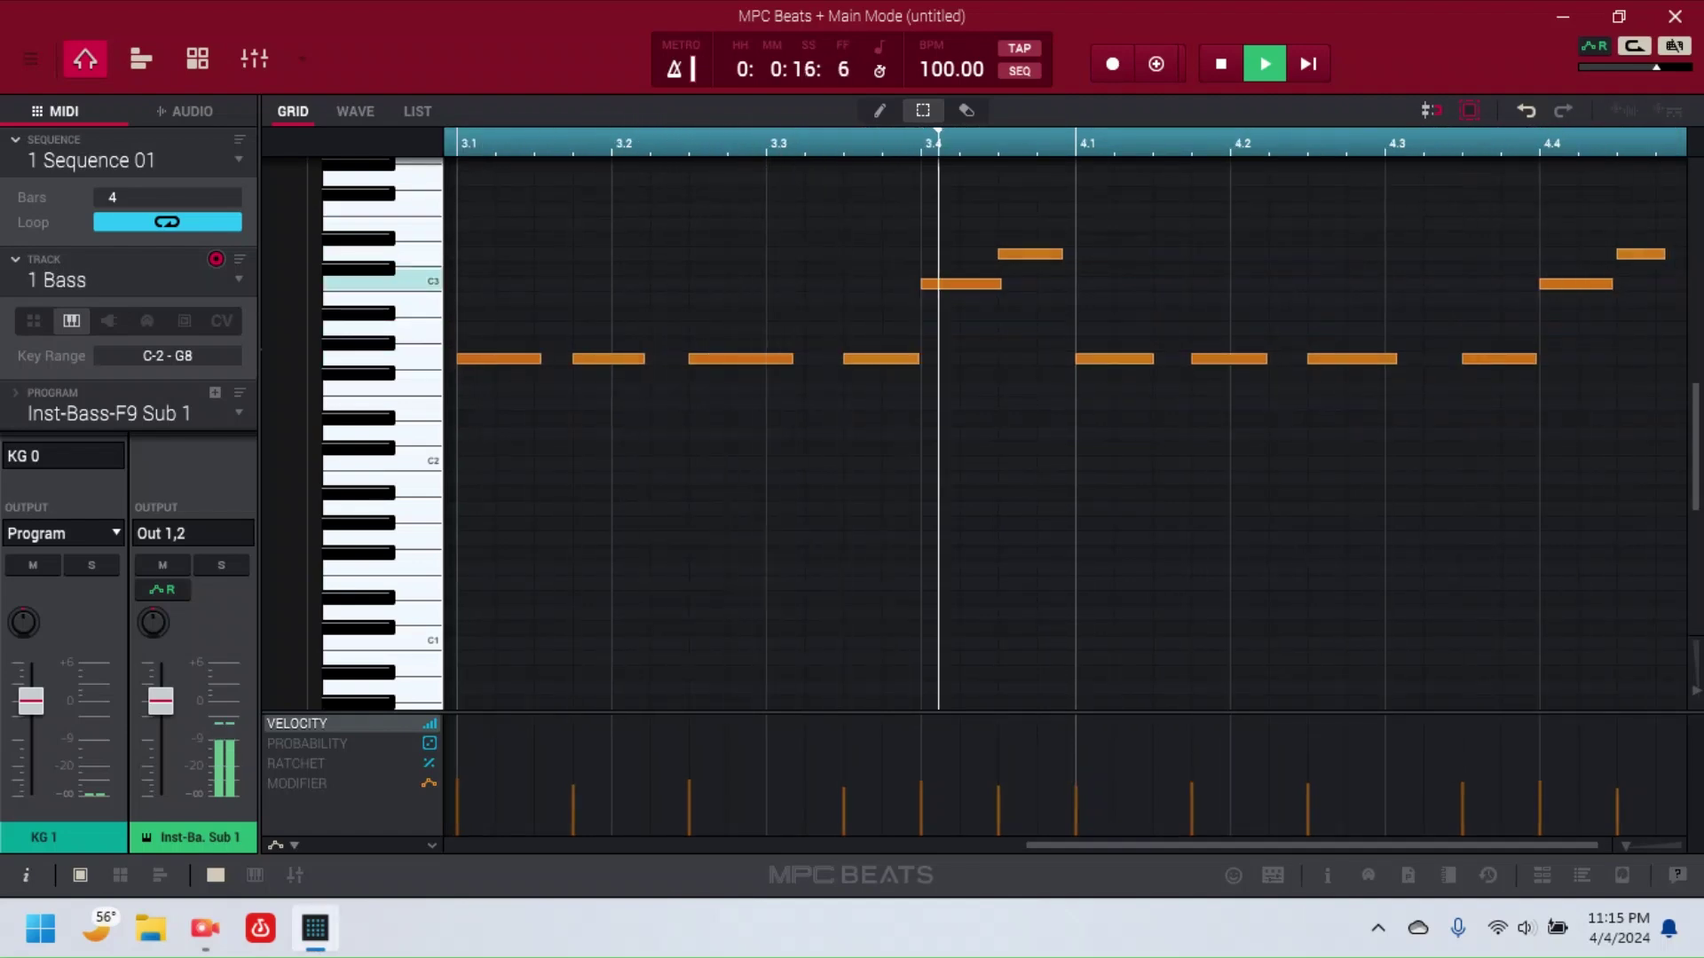
Step: Switch to unused track 2 and load the Inst-Brass-F9 Hybrid Sect program from the browser, filtered to the Brass instrument family
{"action": "left_click", "coordinate": [238, 280]}
{"action": "left_click", "coordinate": [69, 332]}
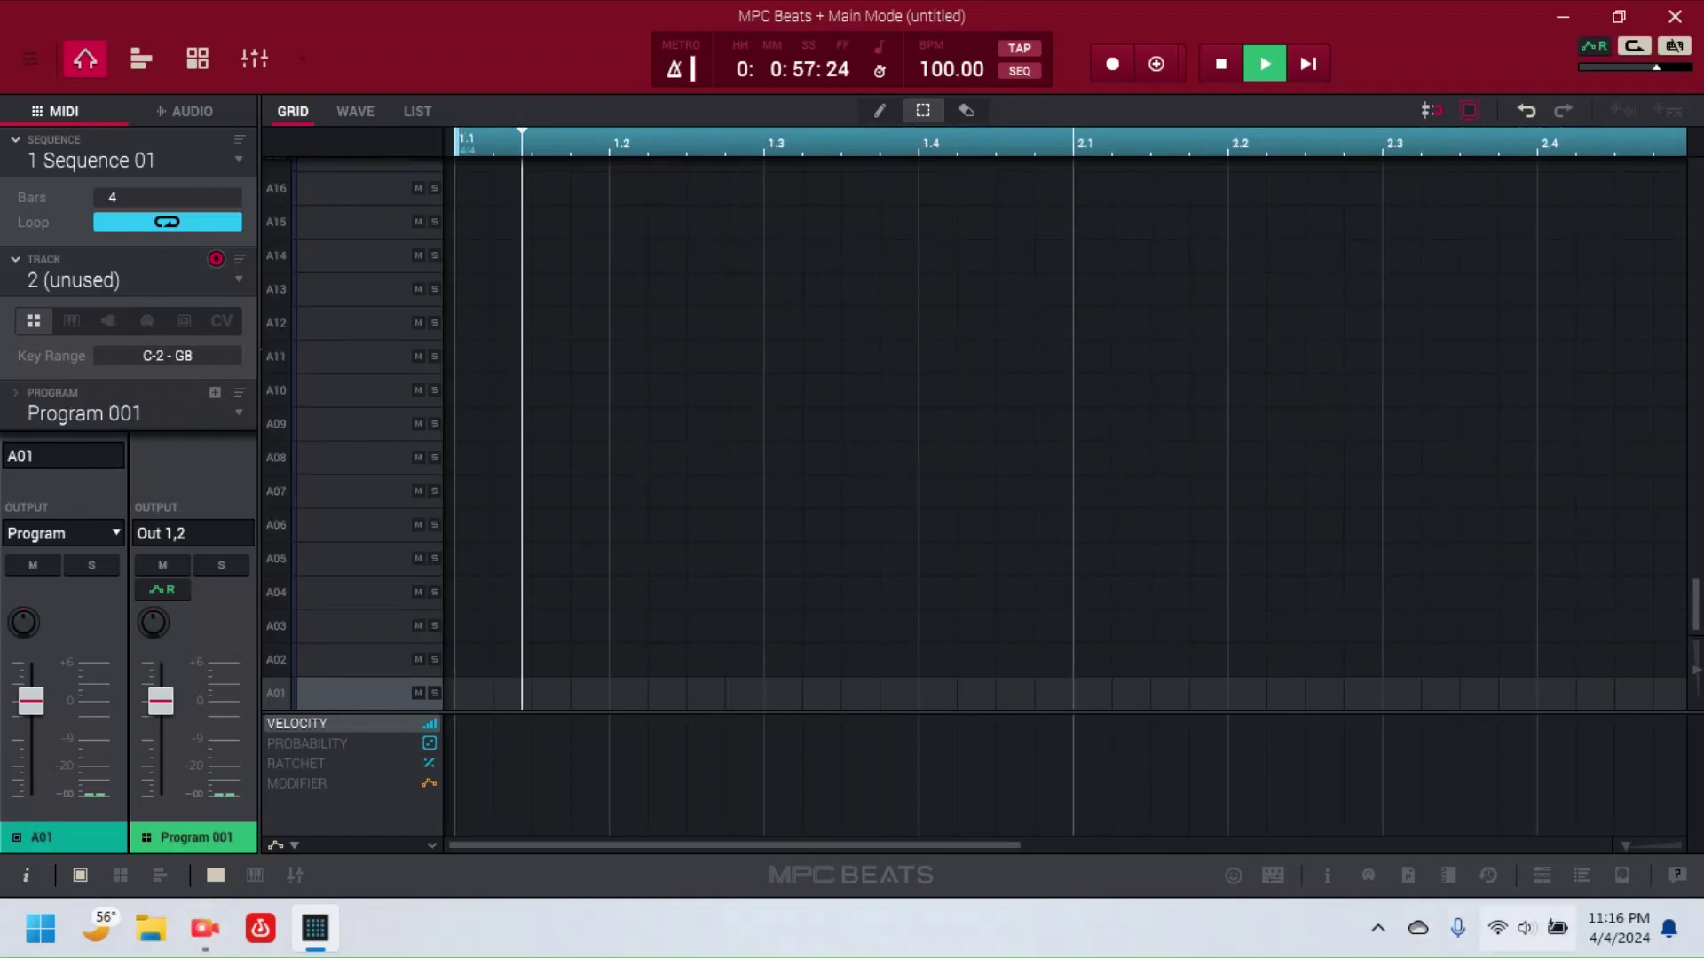
{"action": "left_click", "coordinate": [1542, 875]}
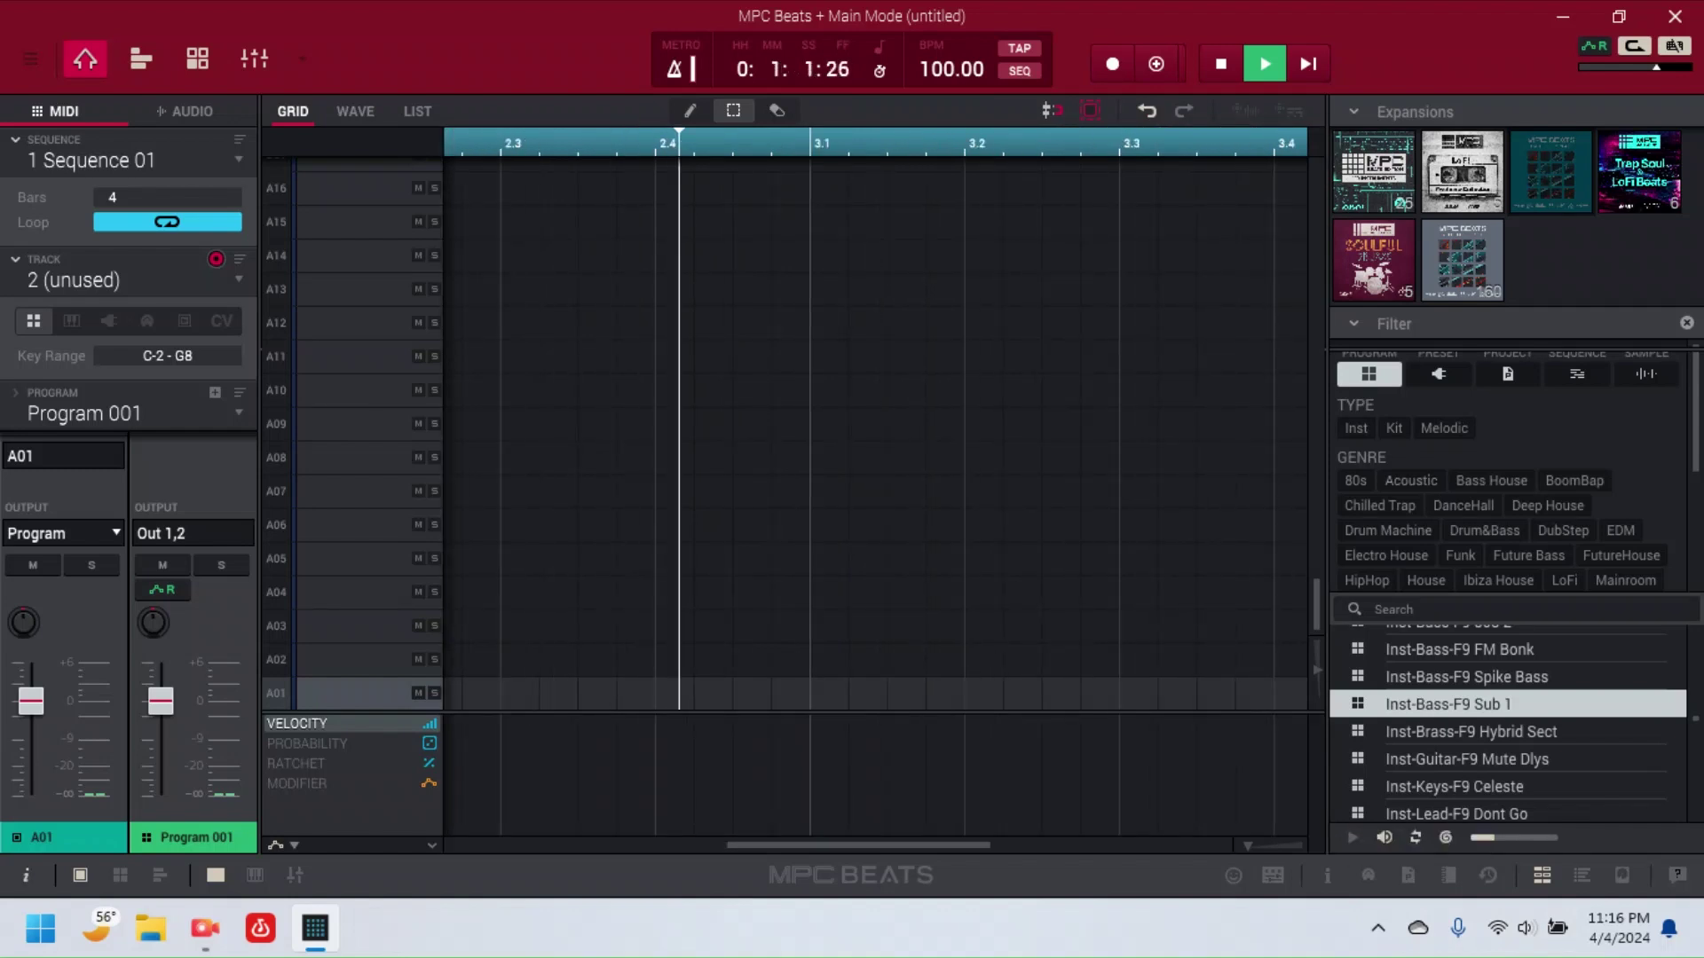
{"action": "scroll", "coordinate": [1509, 497], "scroll_direction": "down", "scroll_amount": 1}
{"action": "scroll", "coordinate": [1509, 727], "scroll_direction": "down", "scroll_amount": 15}
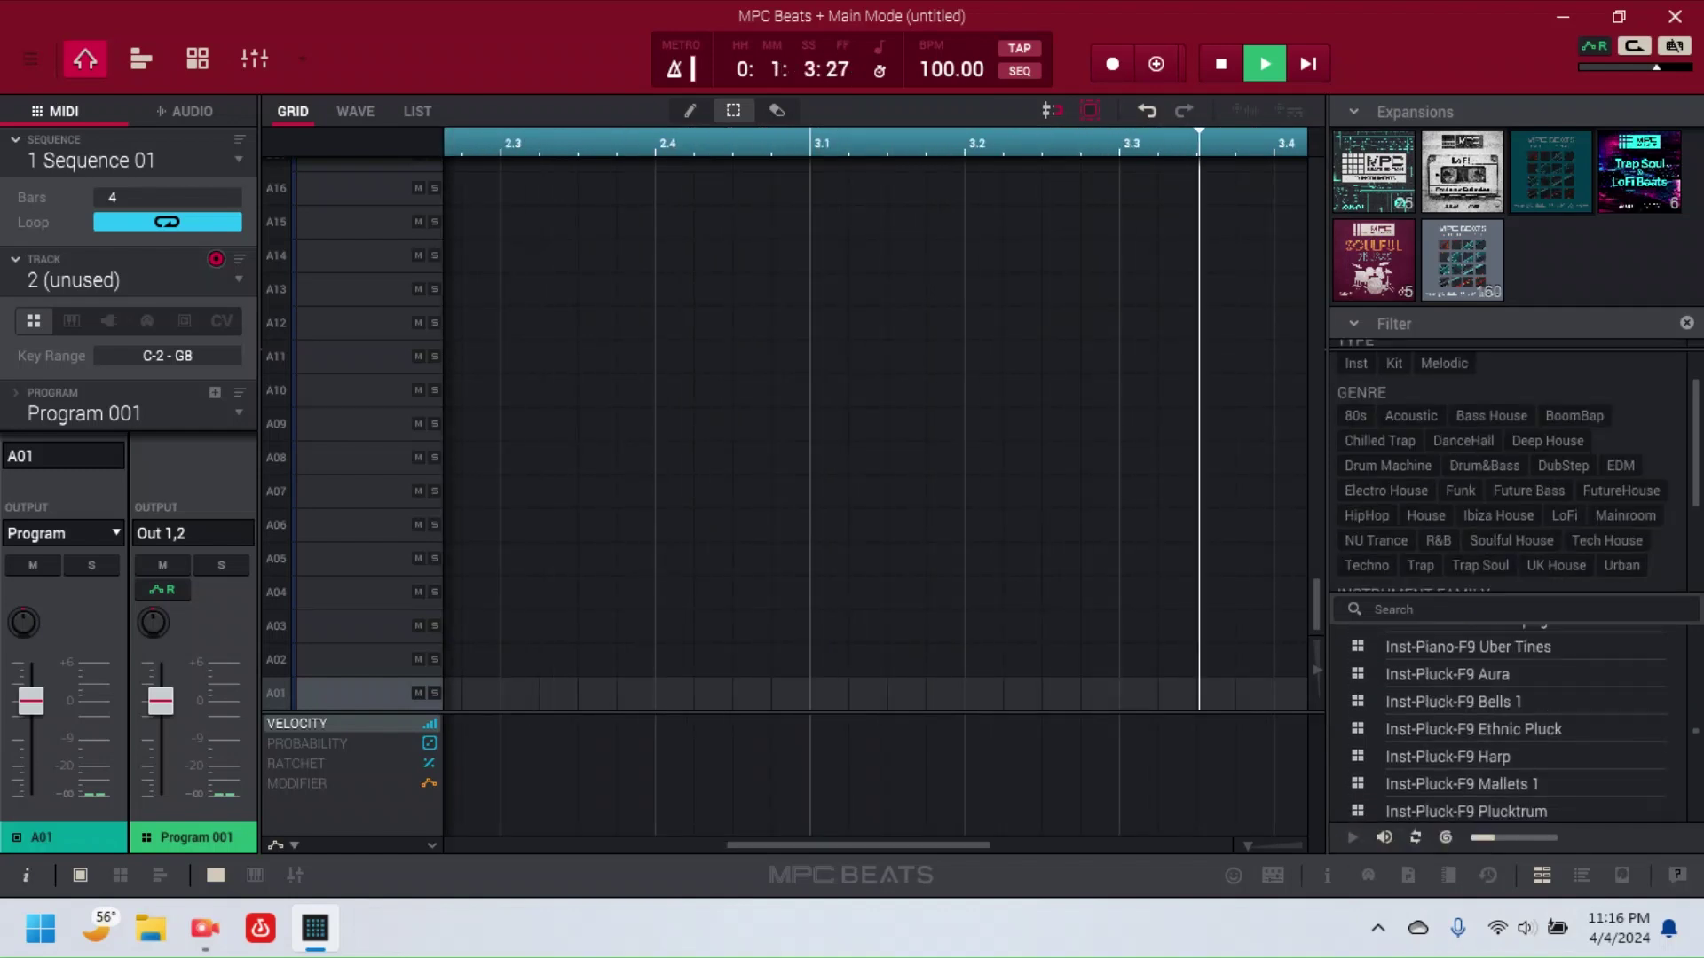
{"action": "scroll", "coordinate": [1526, 723], "scroll_direction": "down", "scroll_amount": 10}
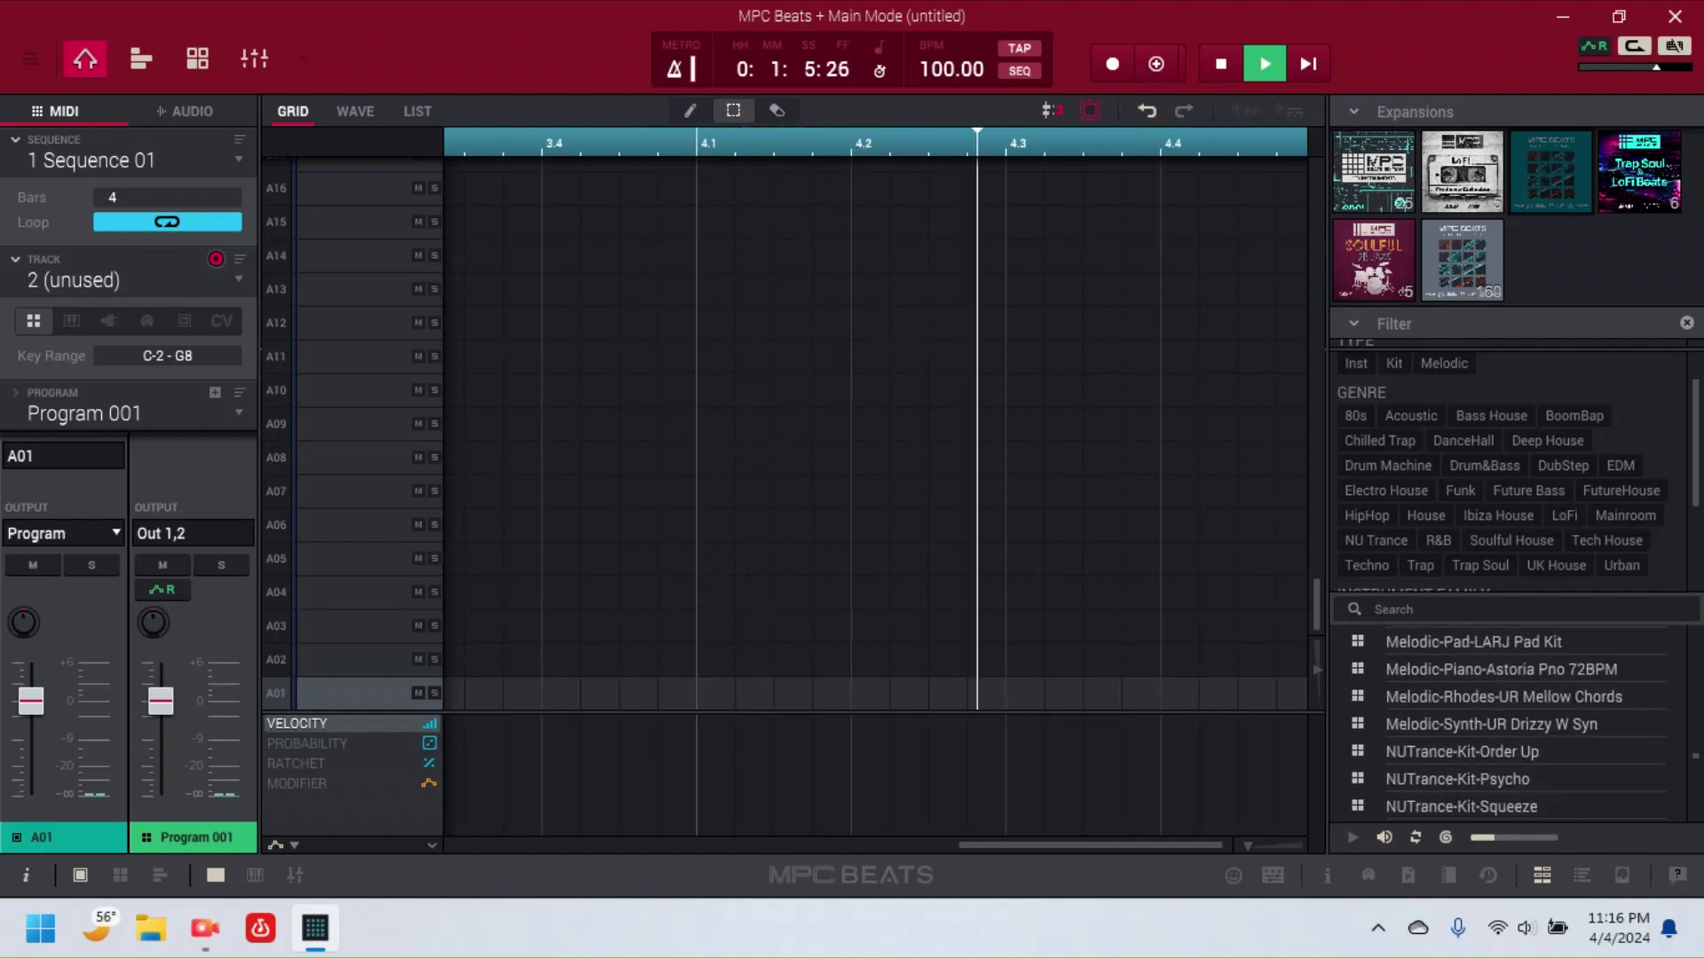
{"action": "scroll", "coordinate": [1526, 723], "scroll_direction": "down", "scroll_amount": 10}
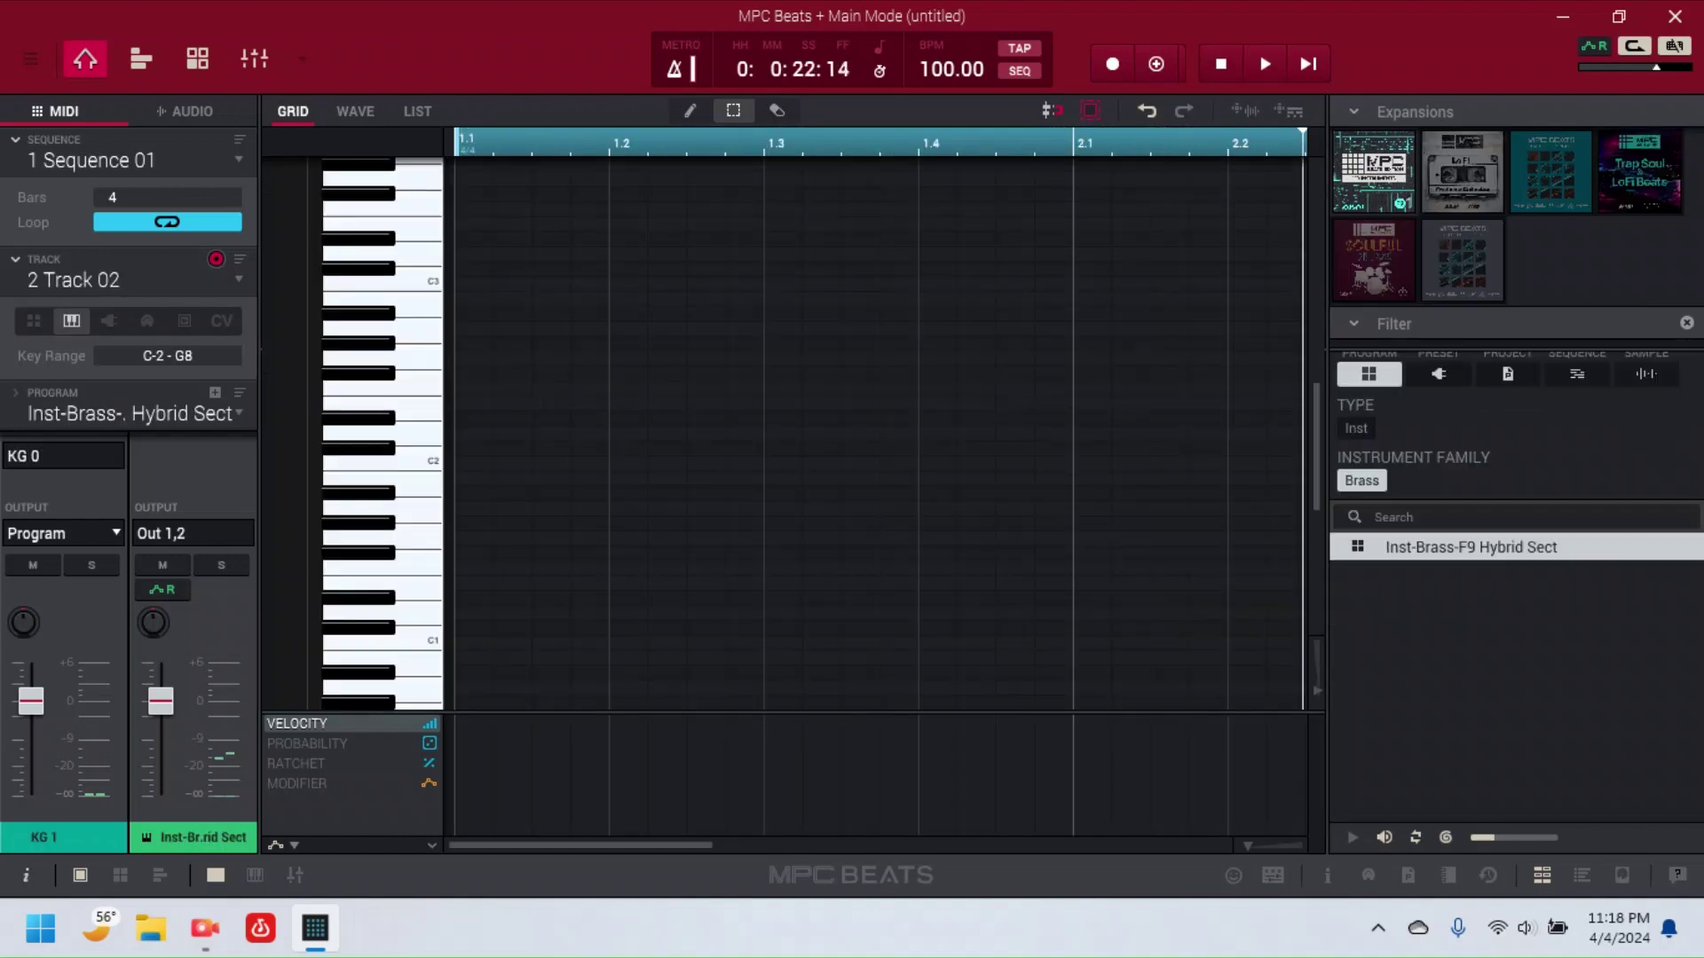
{"action": "key", "text": "ctrl+b"}
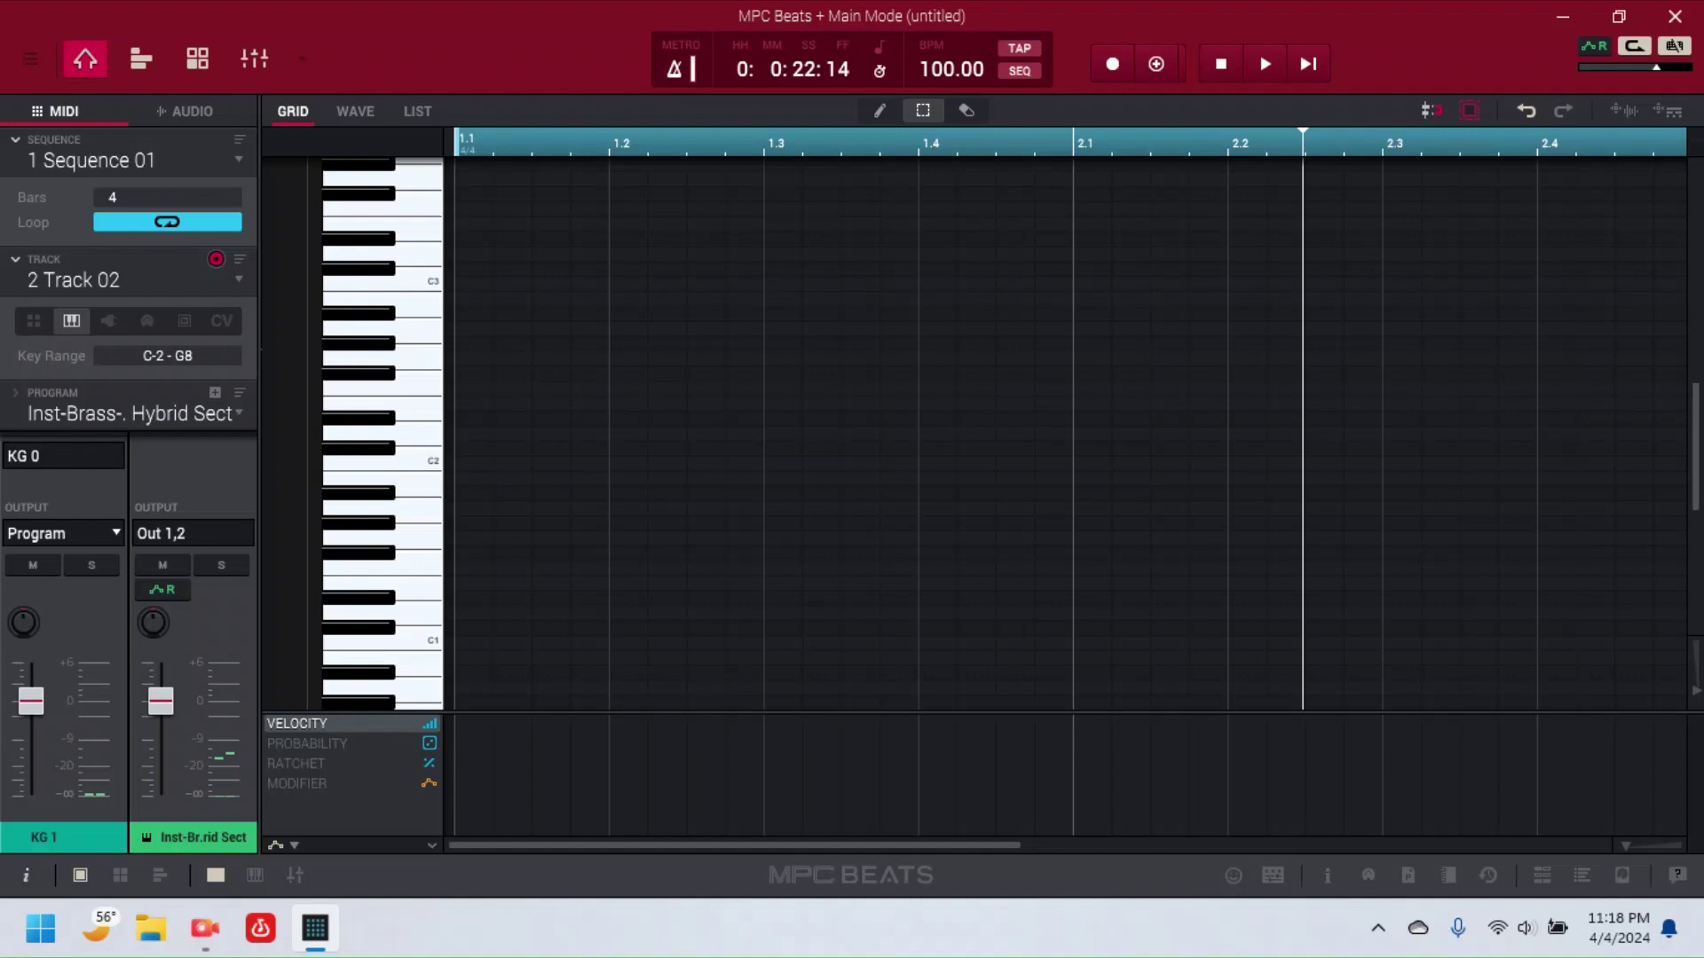
Step: Overdub a sustained brass part on Track 02, including E3 from beat 1.4 and G3 from beat 2.3
{"action": "key", "text": "space"}
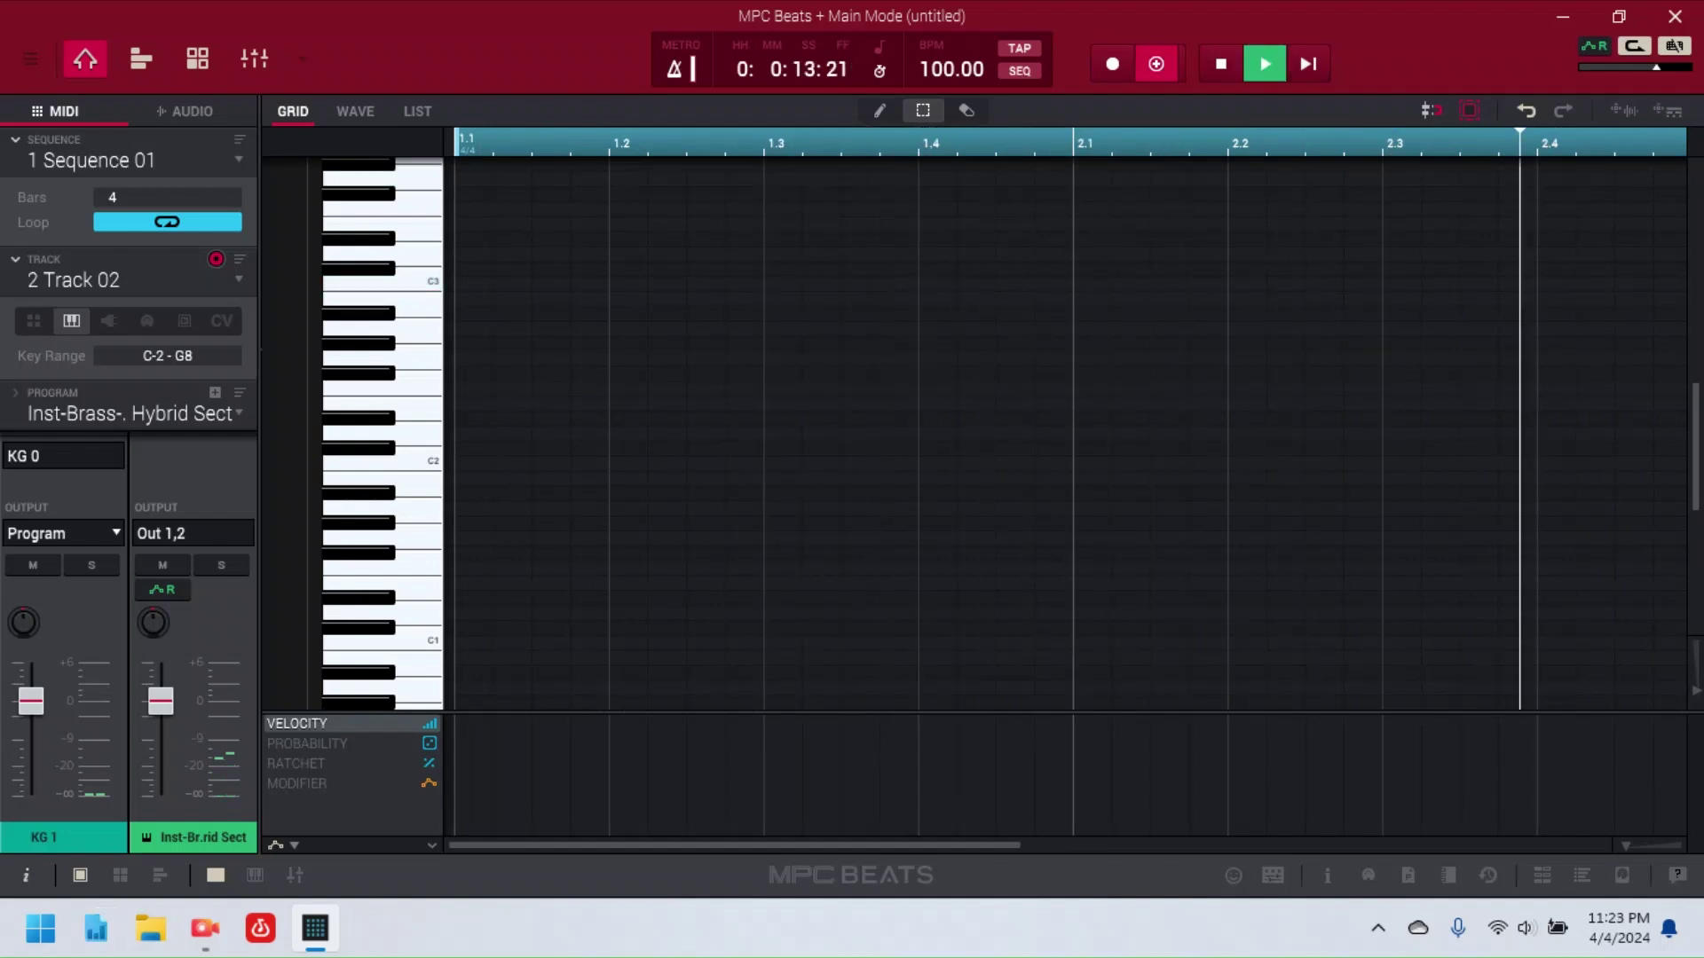
{"action": "key", "text": "Home"}
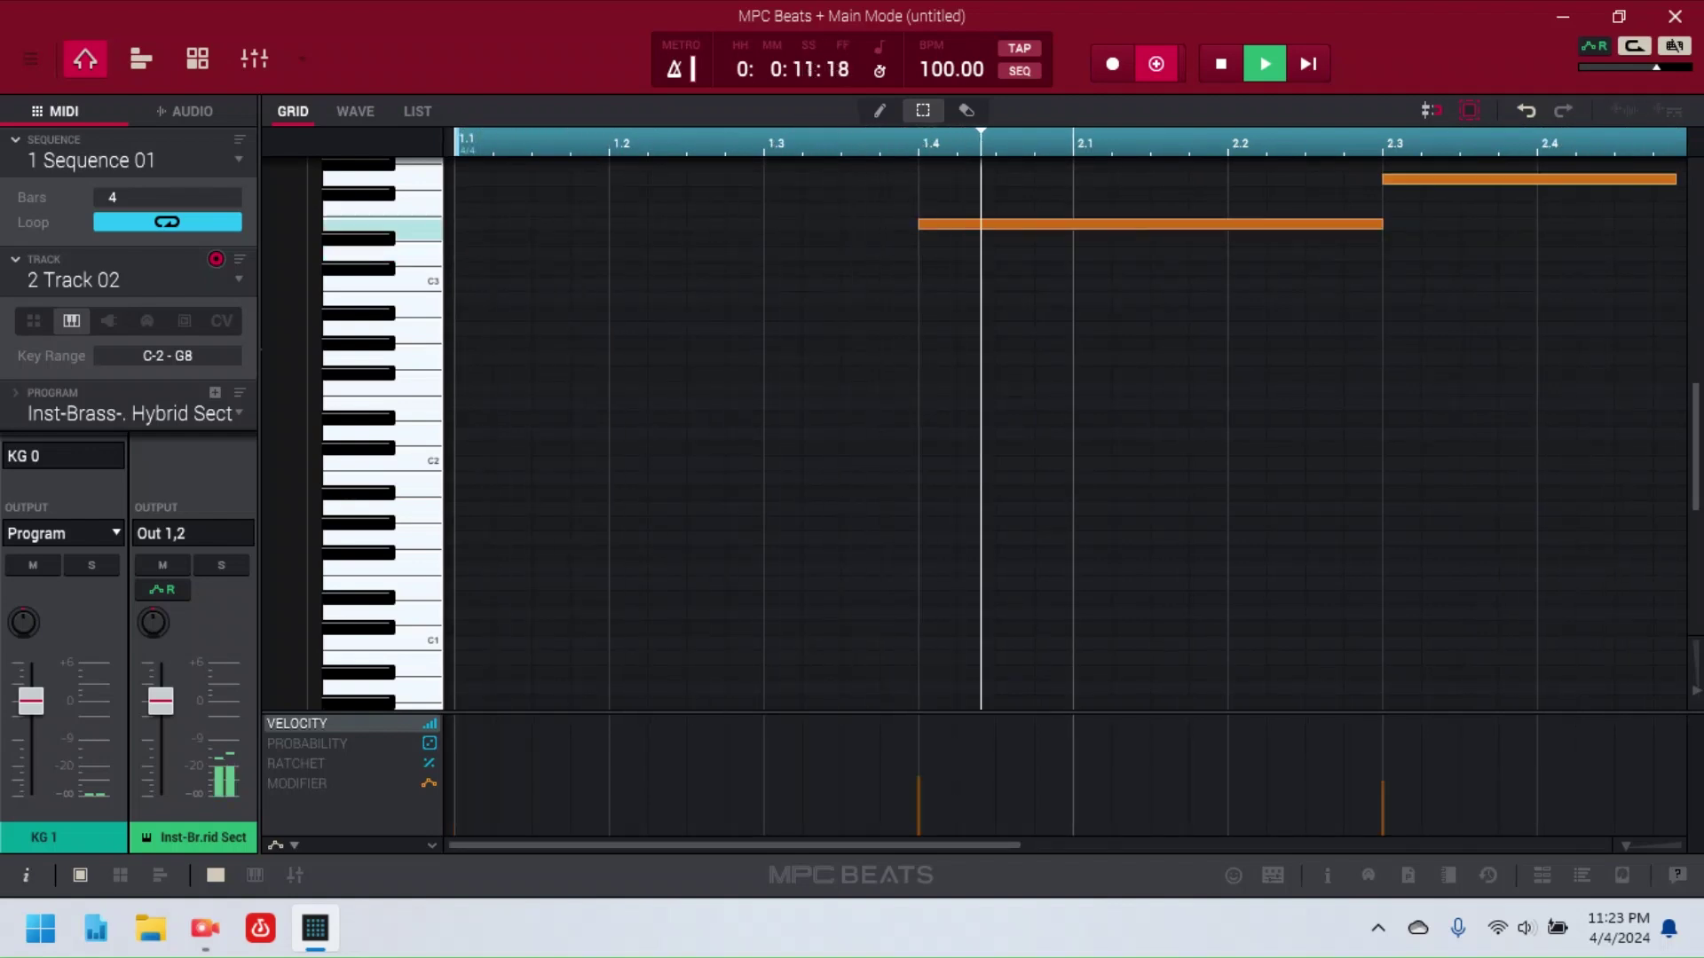
{"action": "scroll", "coordinate": [1065, 417], "scroll_direction": "down", "scroll_amount": 4}
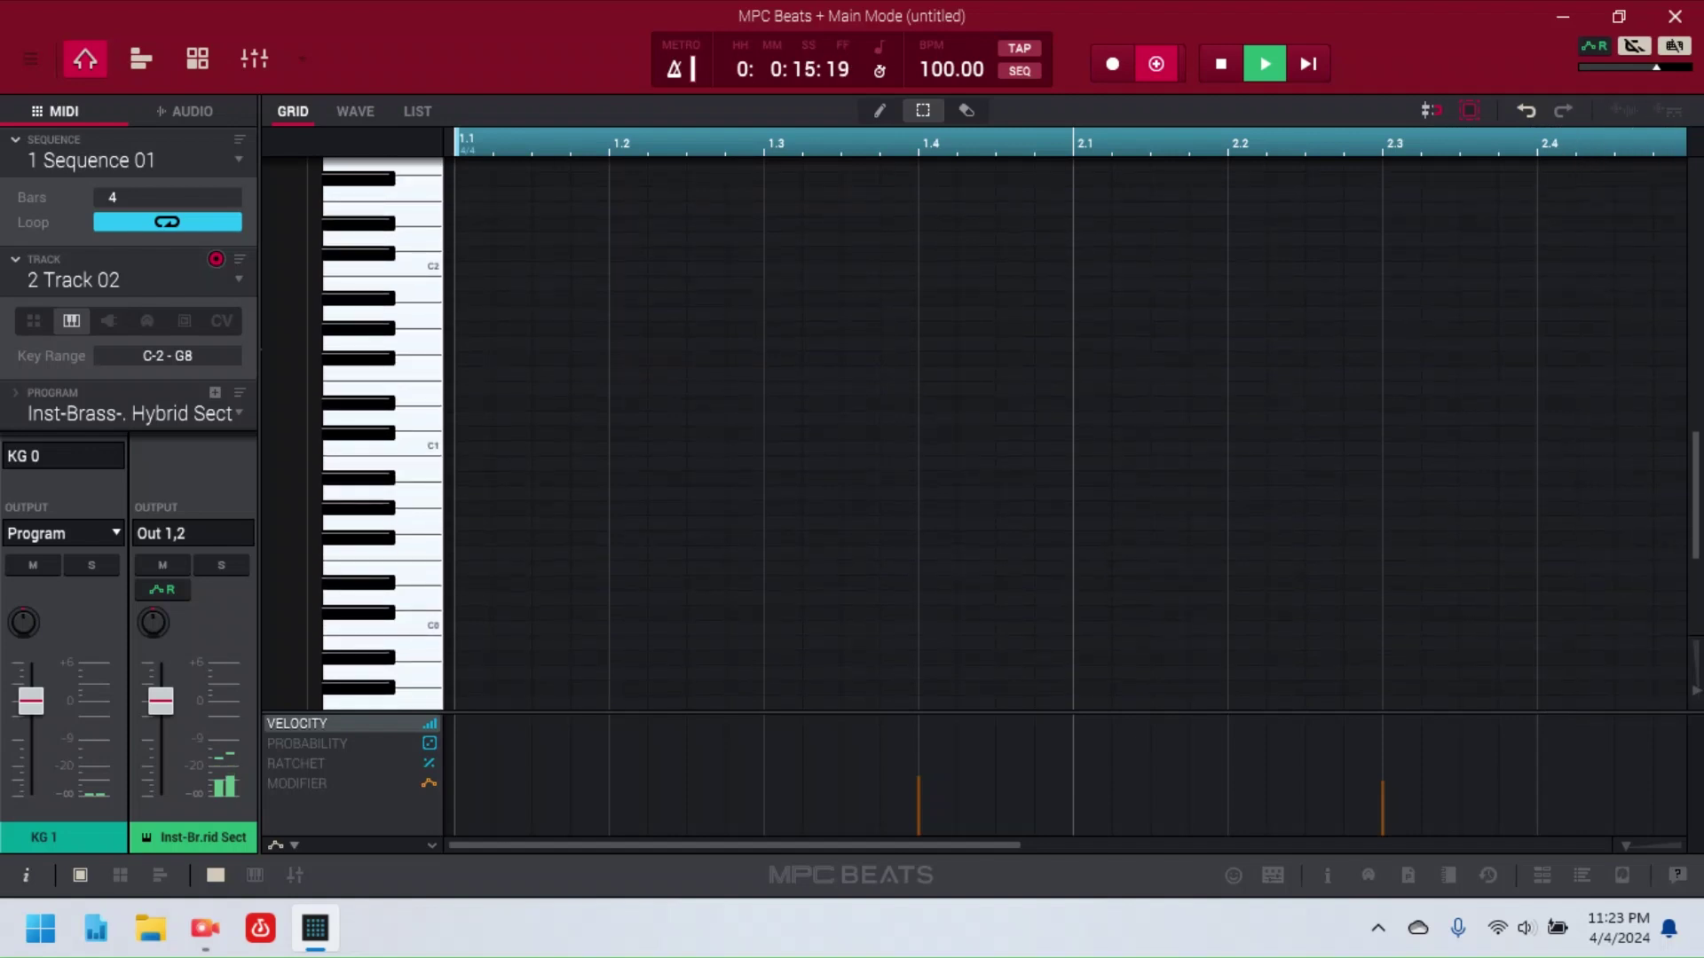
Step: Rename Track 02 as Brass
{"action": "left_click", "coordinate": [134, 280]}
{"action": "left_click", "coordinate": [80, 331]}
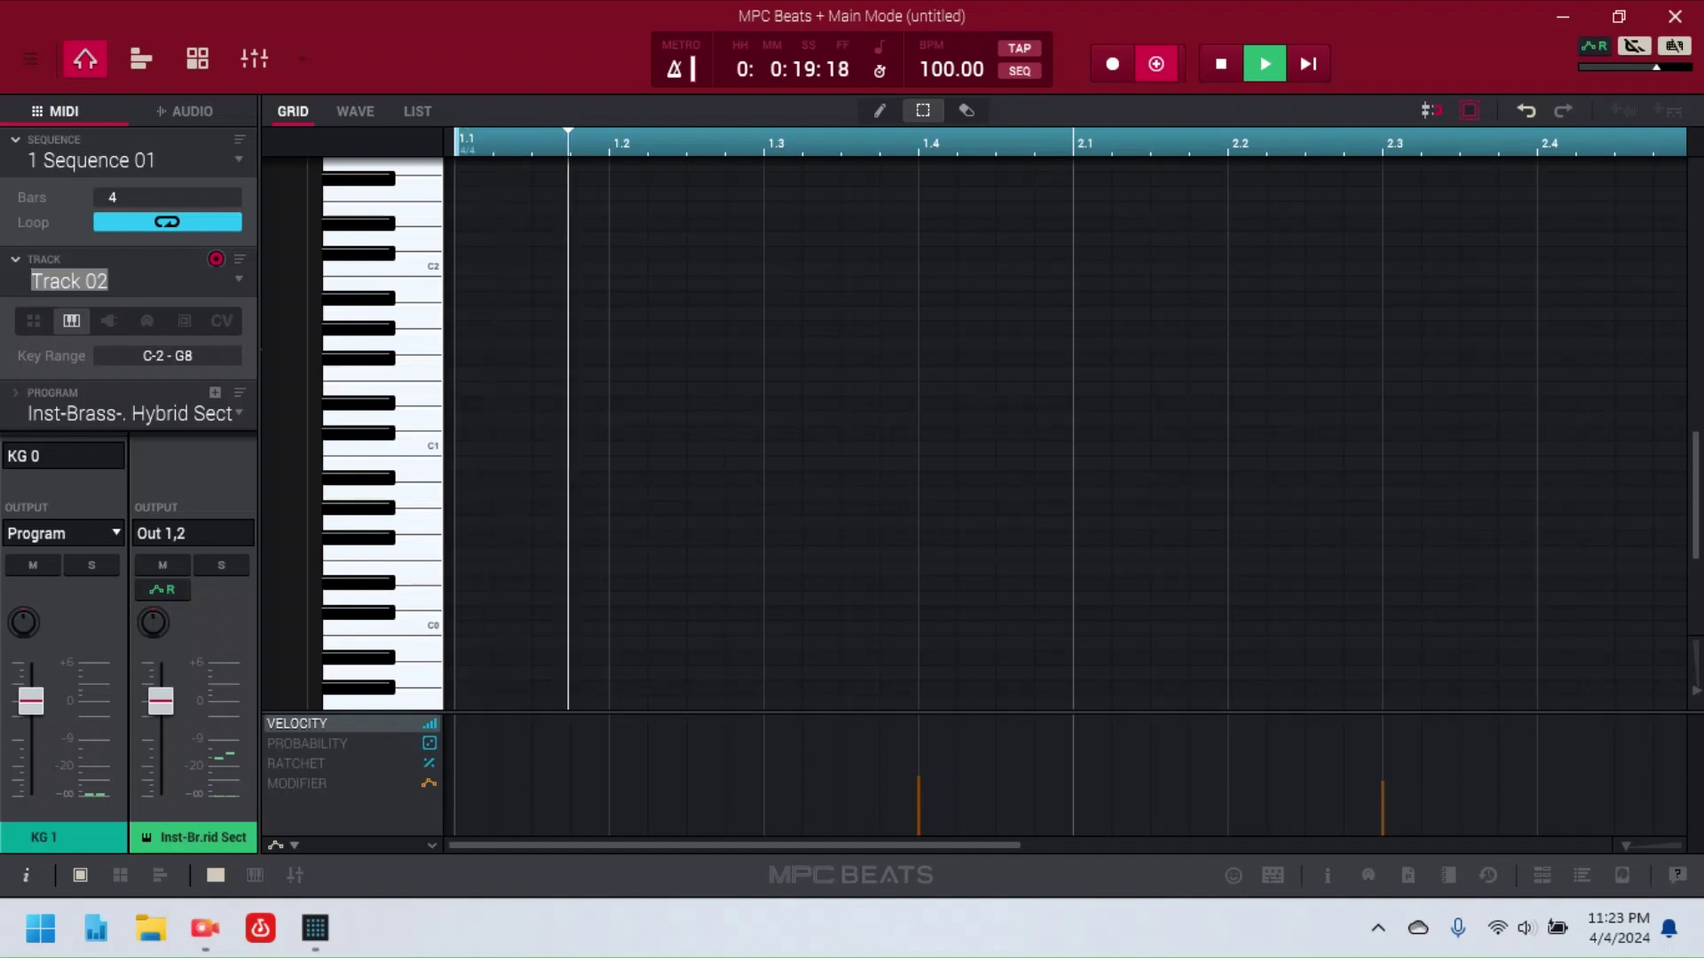
{"action": "key", "text": "BackSpace"}
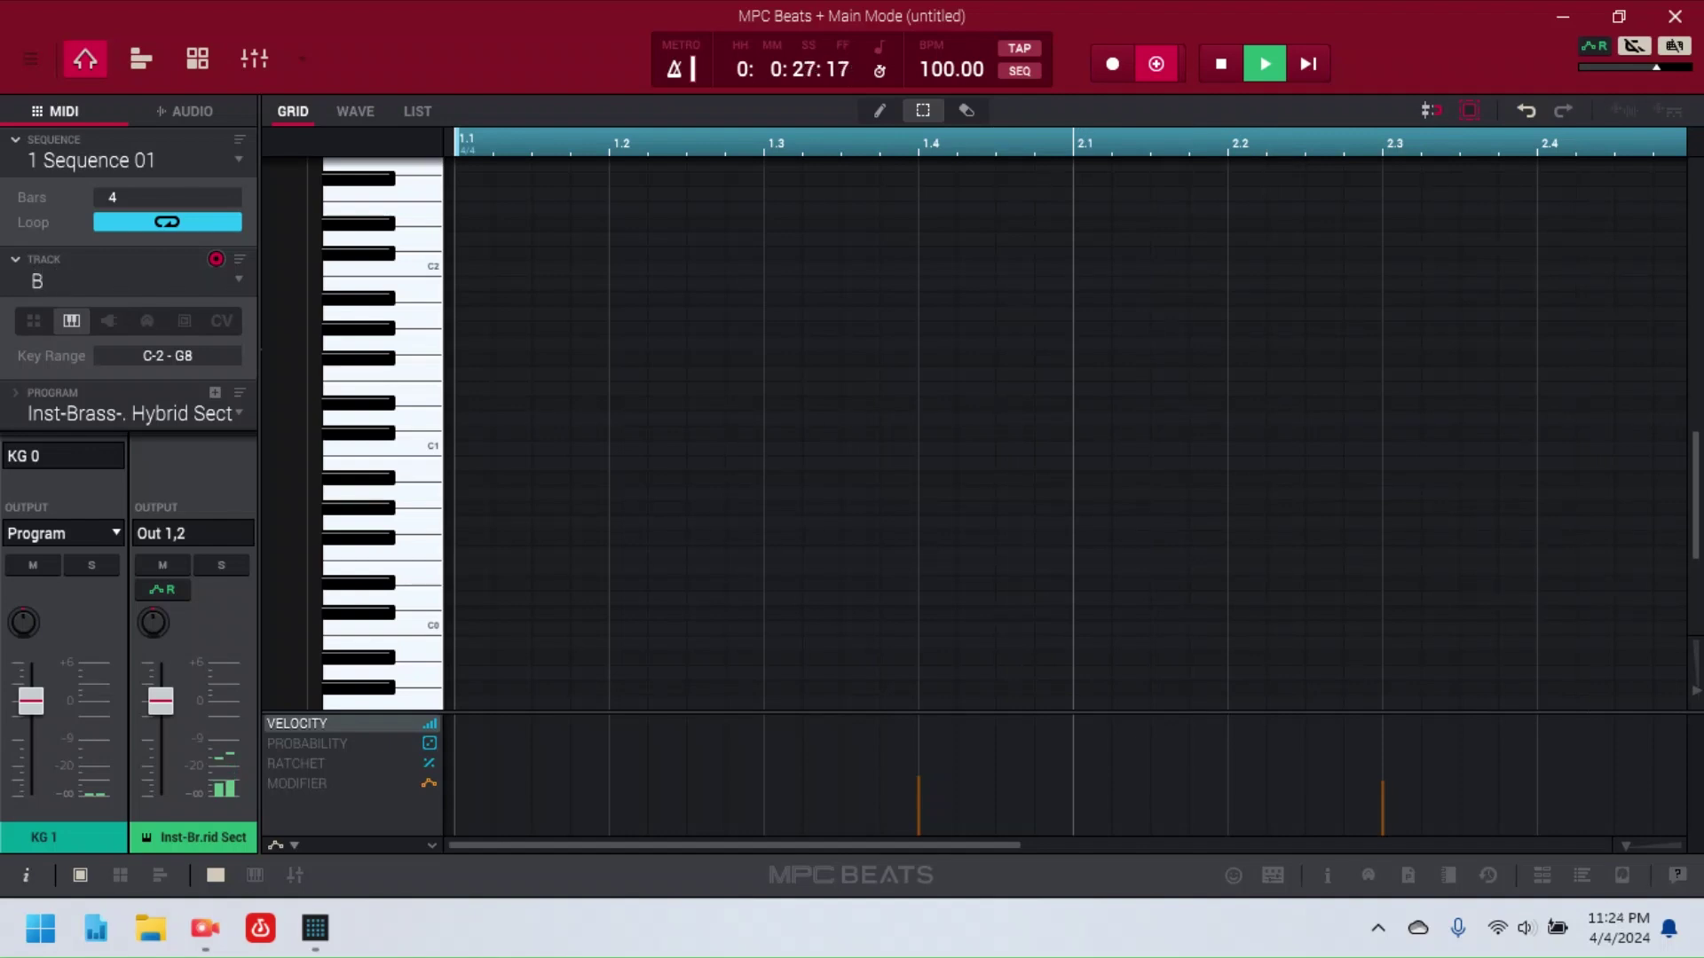
{"action": "type", "text": "Brass"}
{"action": "key", "text": "Tab"}
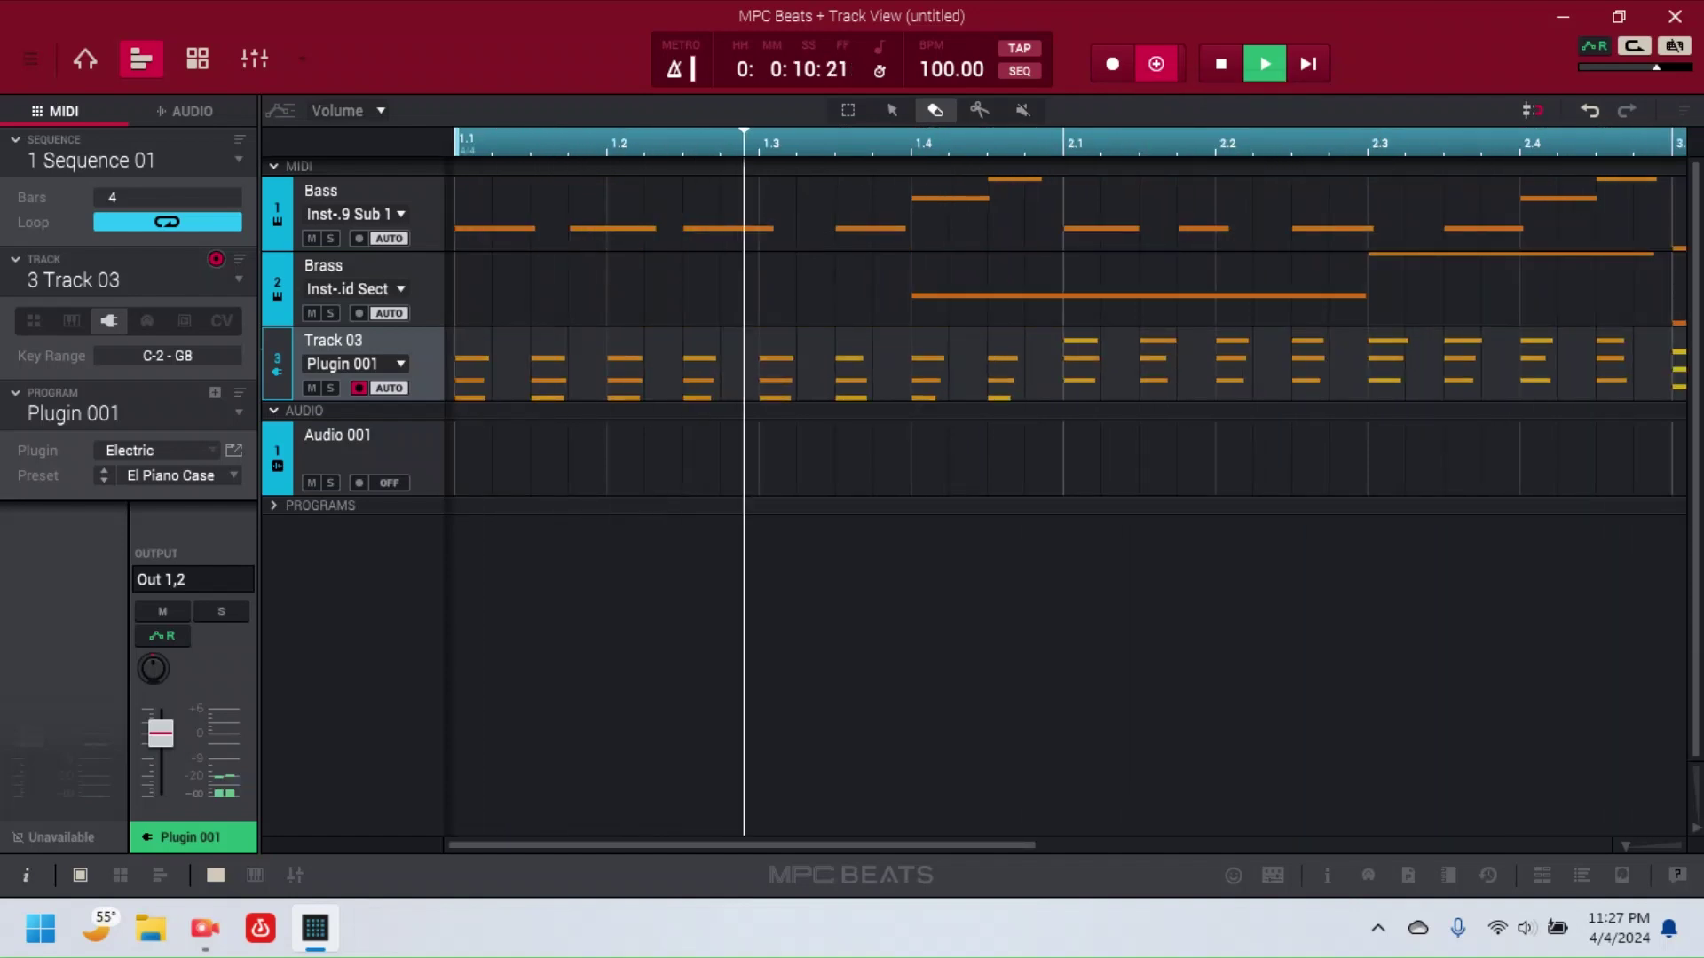
Step: Play the sequence and audition Track 03's Electric plugin presets, including Loud Tines and Pianet
{"action": "key", "text": "space"}
{"action": "key", "text": "space"}
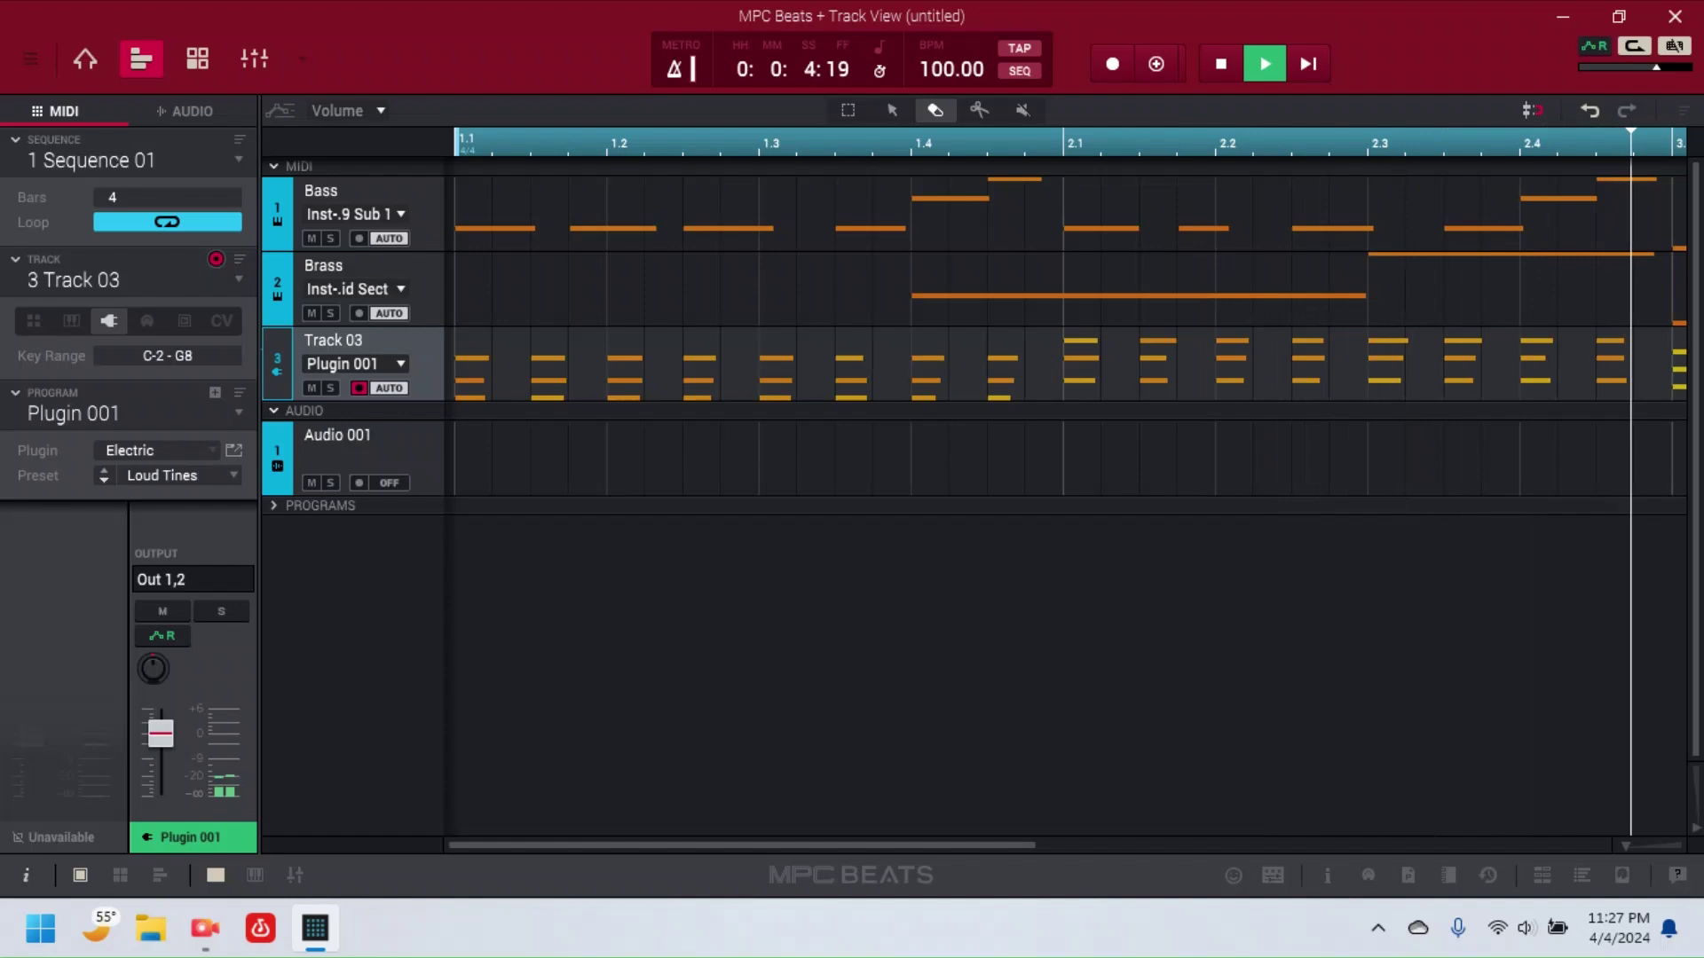
{"action": "left_click", "coordinate": [104, 471]}
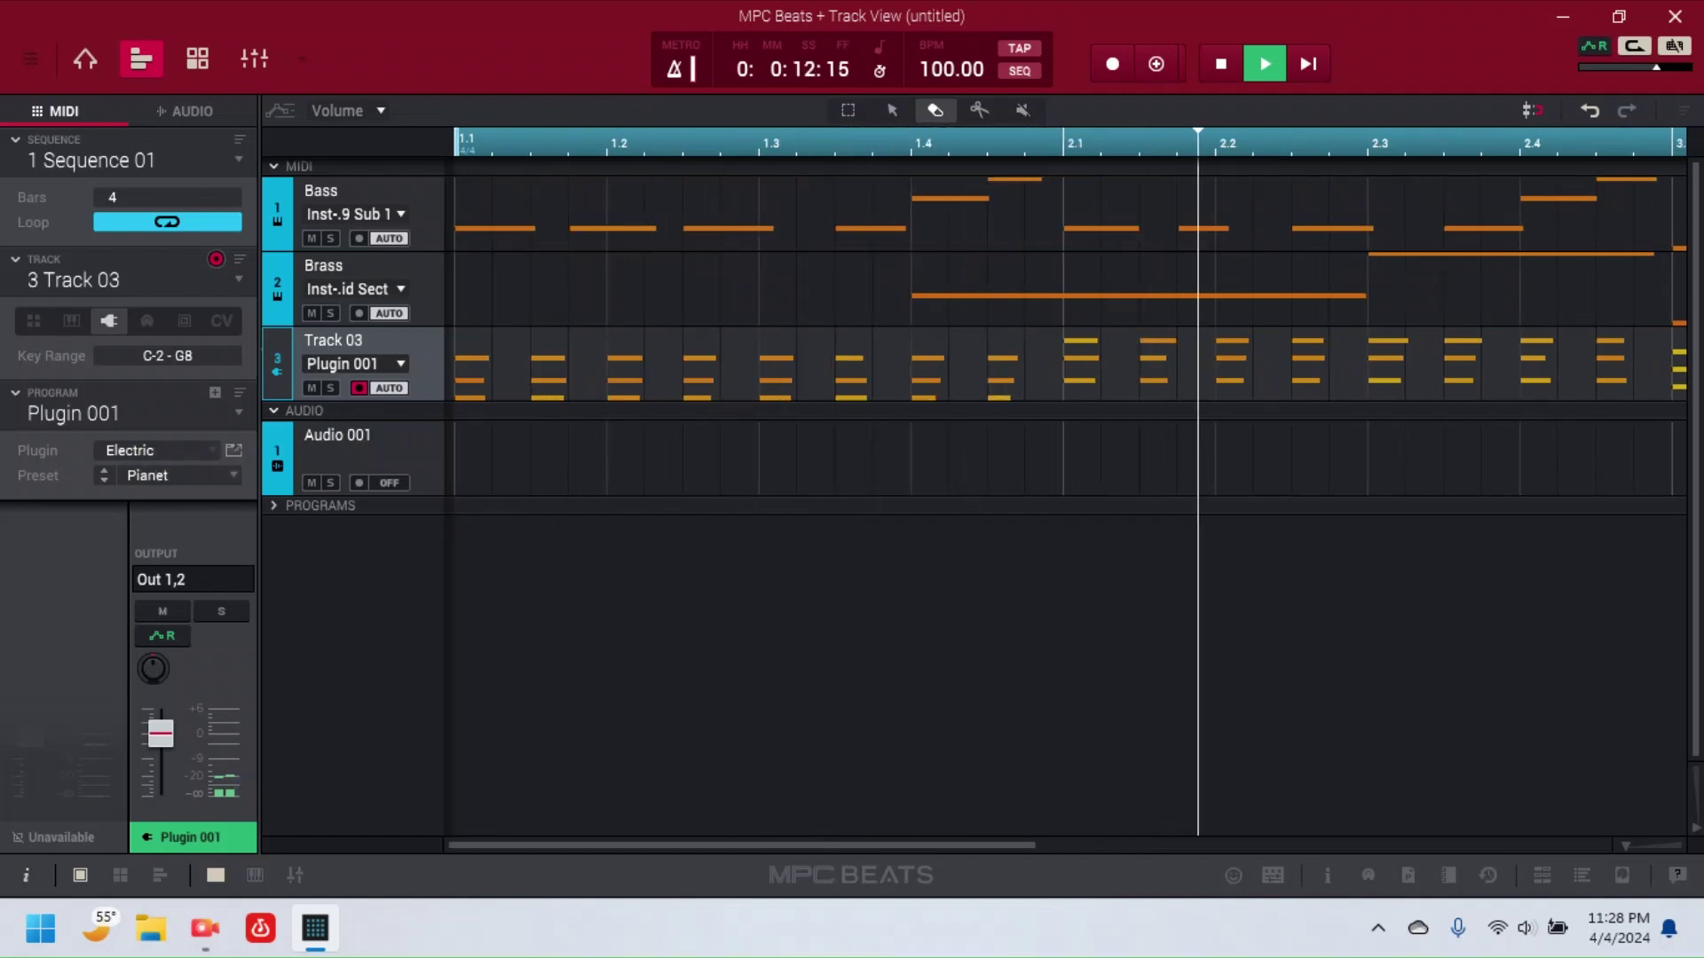
Step: Erase the two stray short notes at the start of bar 4 on Track 03 and step through further plugin presets
{"action": "key", "text": "g"}
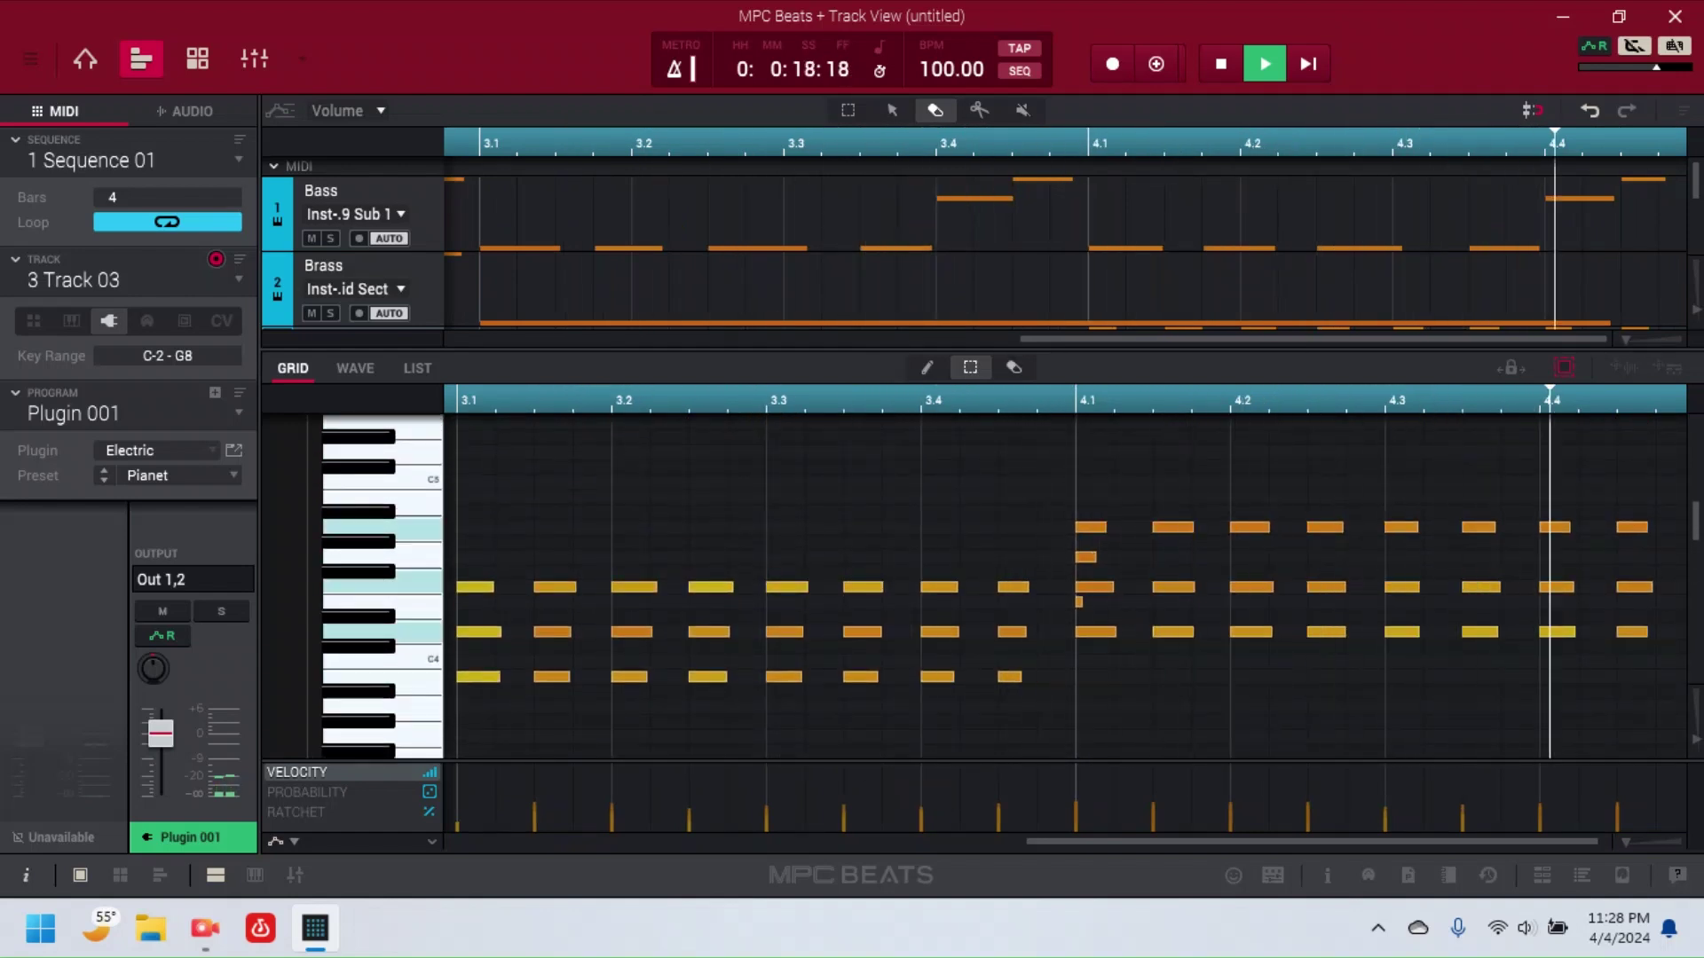
{"action": "left_click", "coordinate": [1015, 367]}
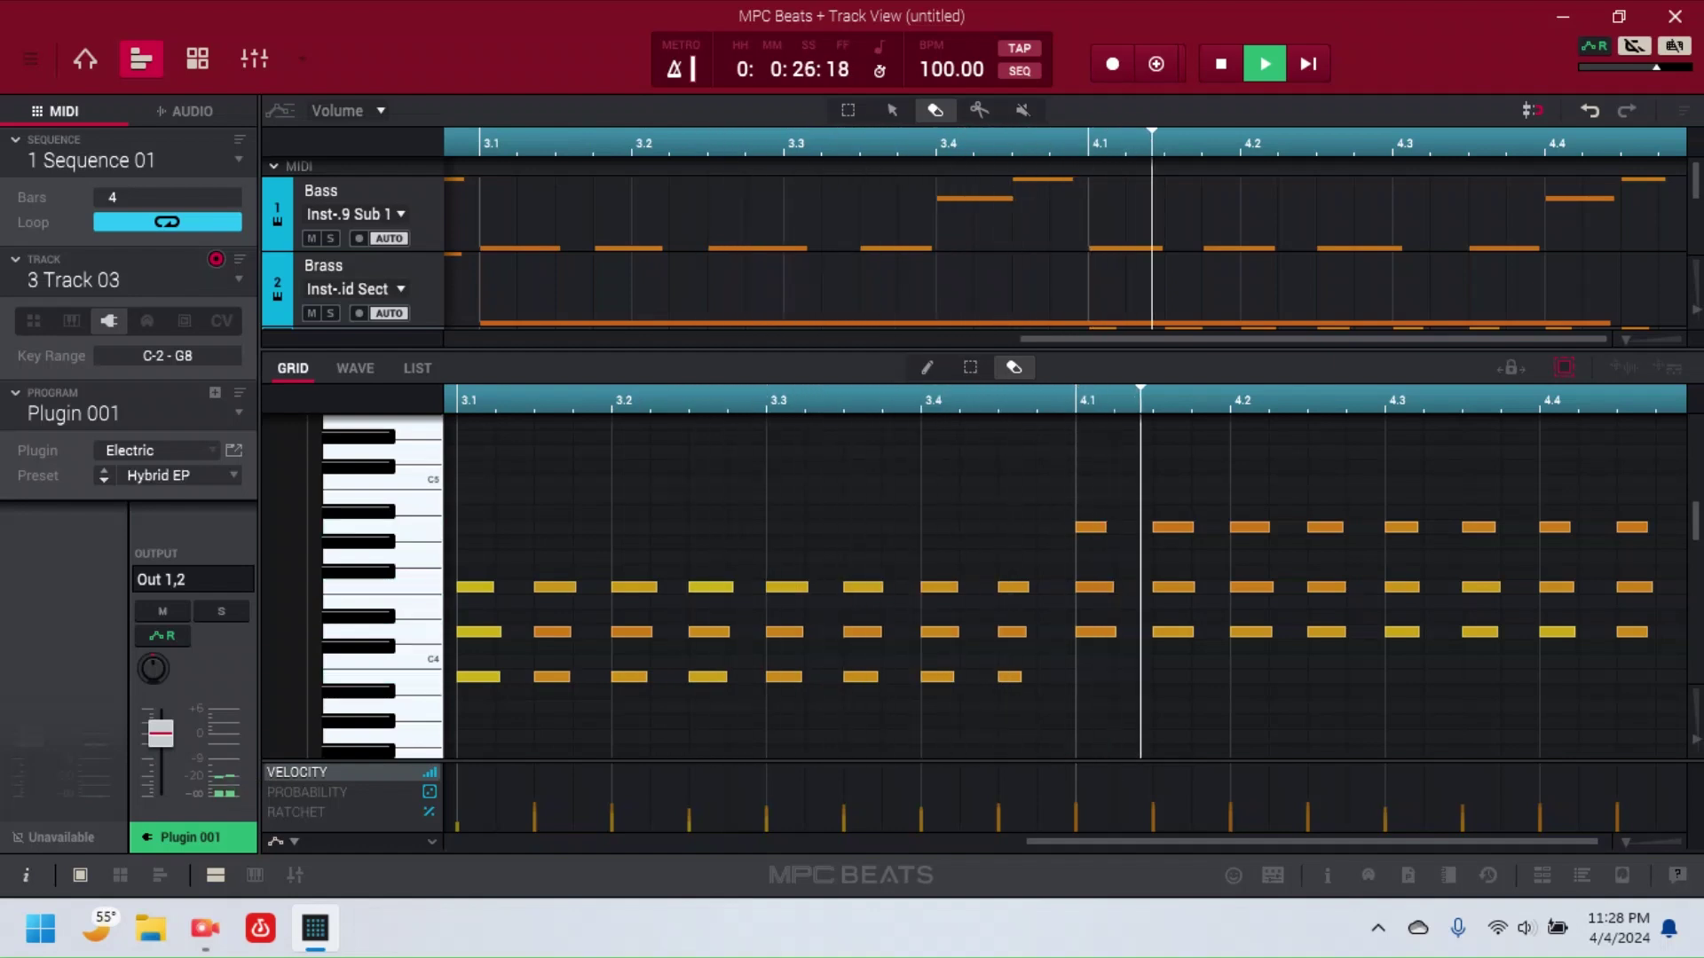
{"action": "left_click", "coordinate": [104, 470]}
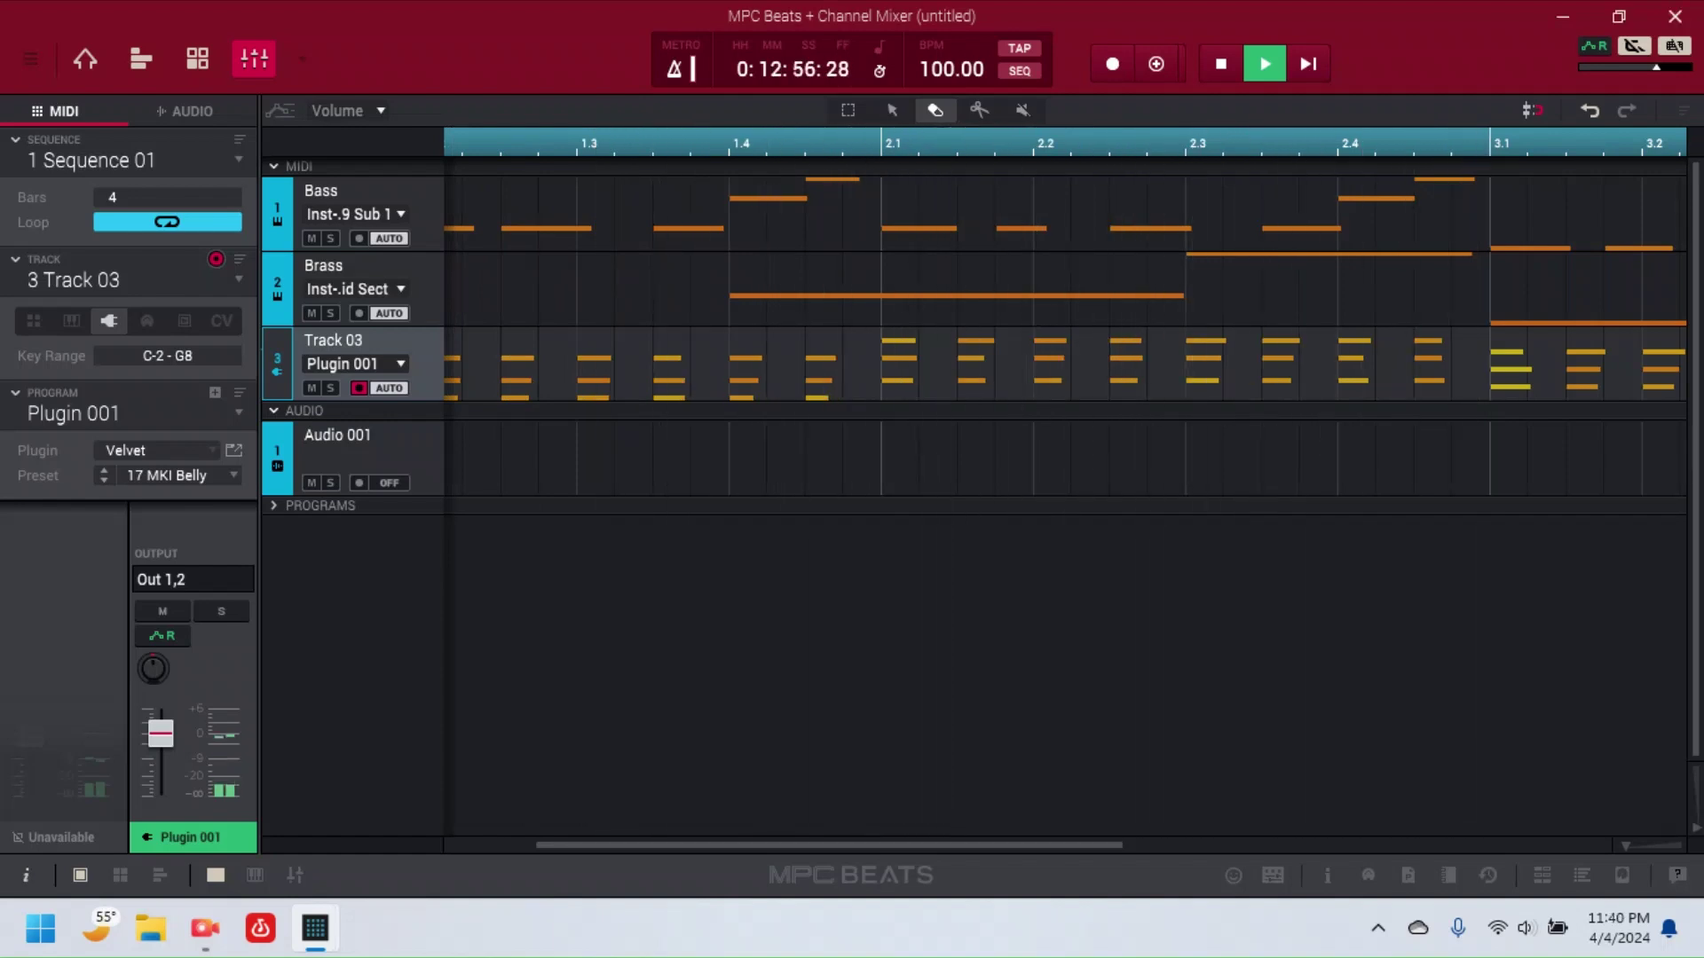
Step: Rename Track 03 as Keys
{"action": "double_click", "coordinate": [73, 281]}
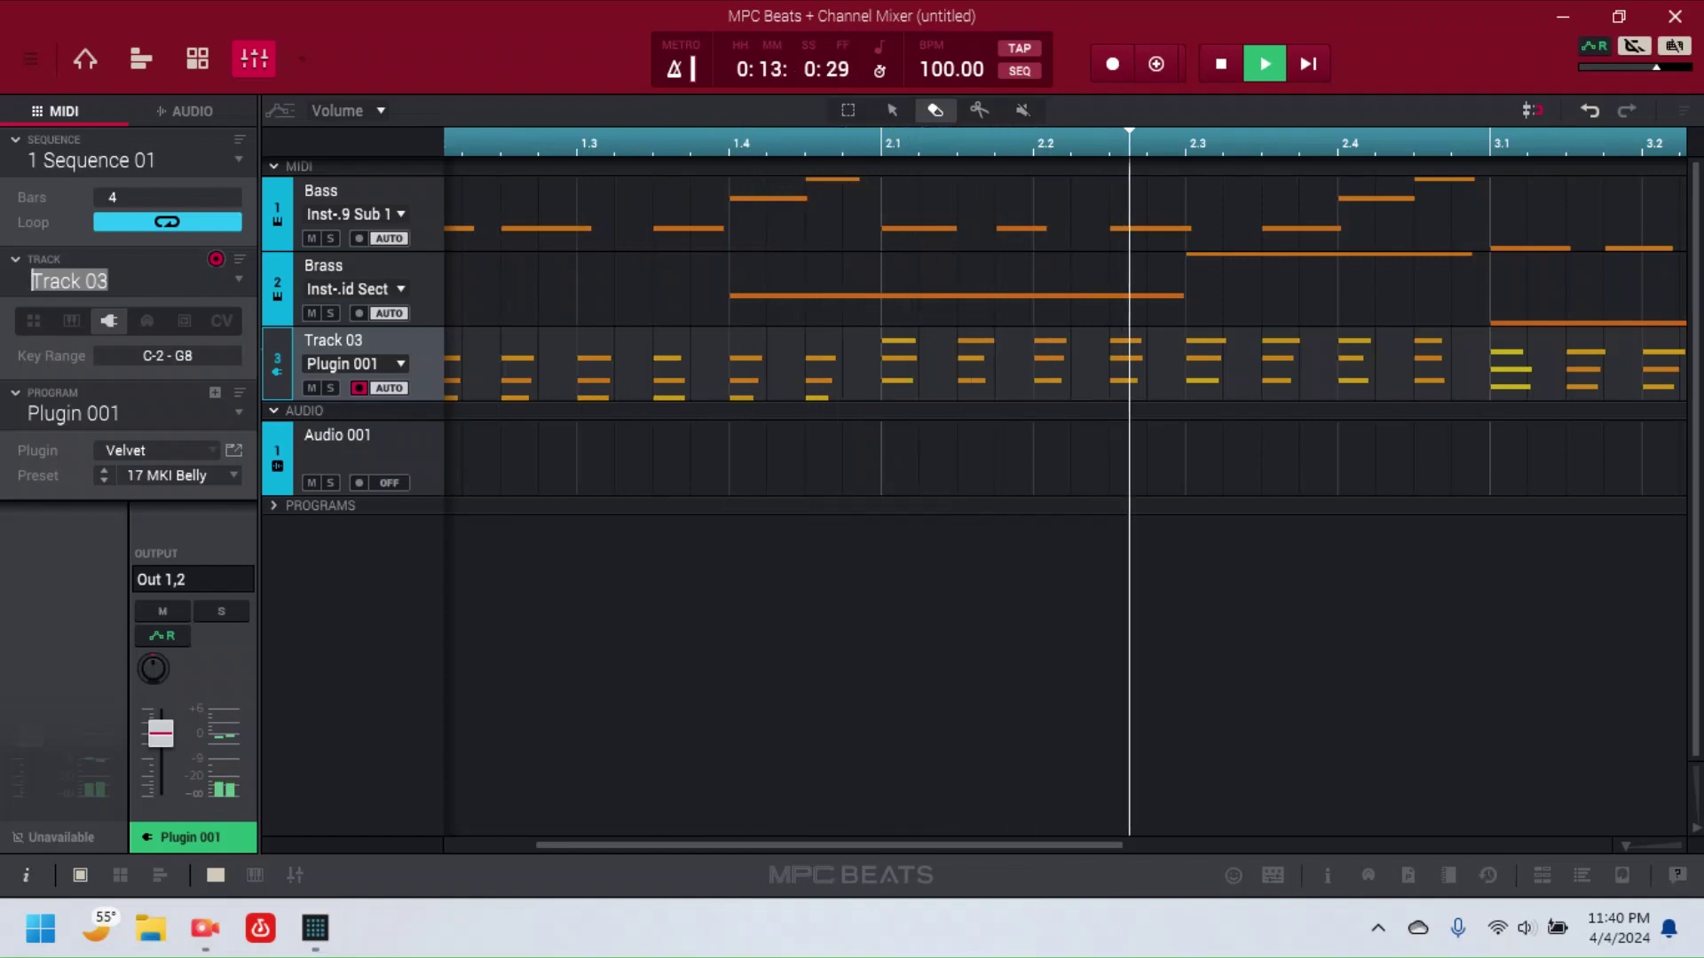
{"action": "key", "text": "BackSpace"}
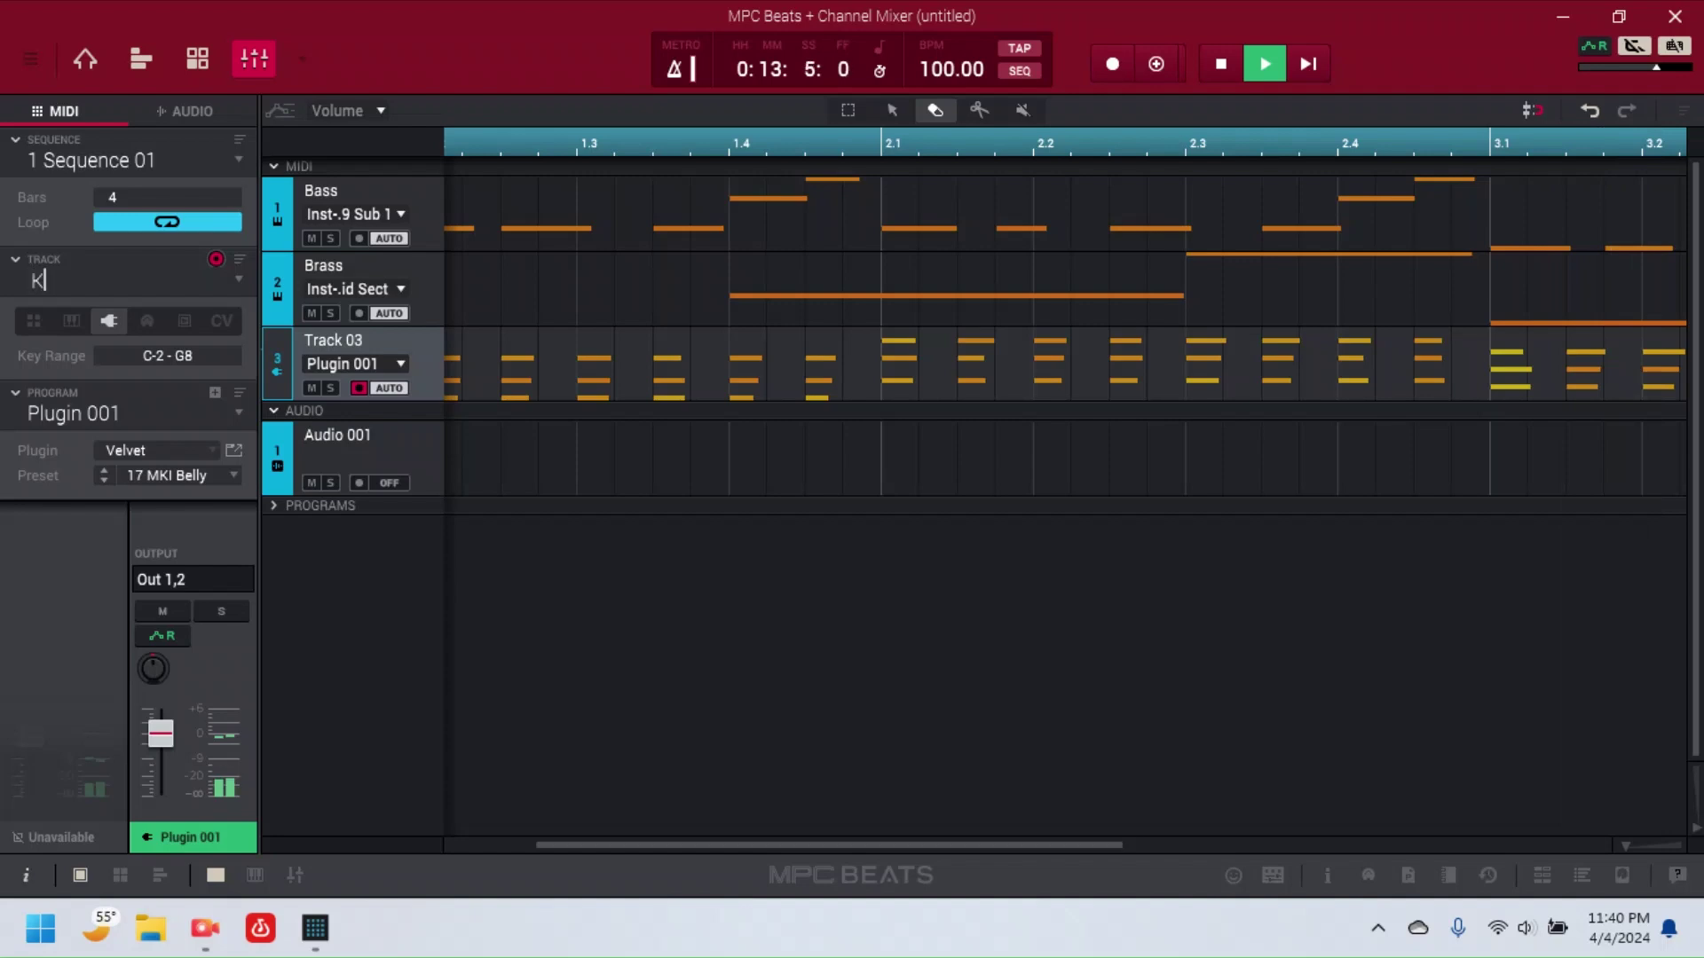
{"action": "type", "text": "Keys"}
{"action": "key", "text": "Return"}
Step: Rename the Keys track's program as Velvet
{"action": "double_click", "coordinate": [74, 415]}
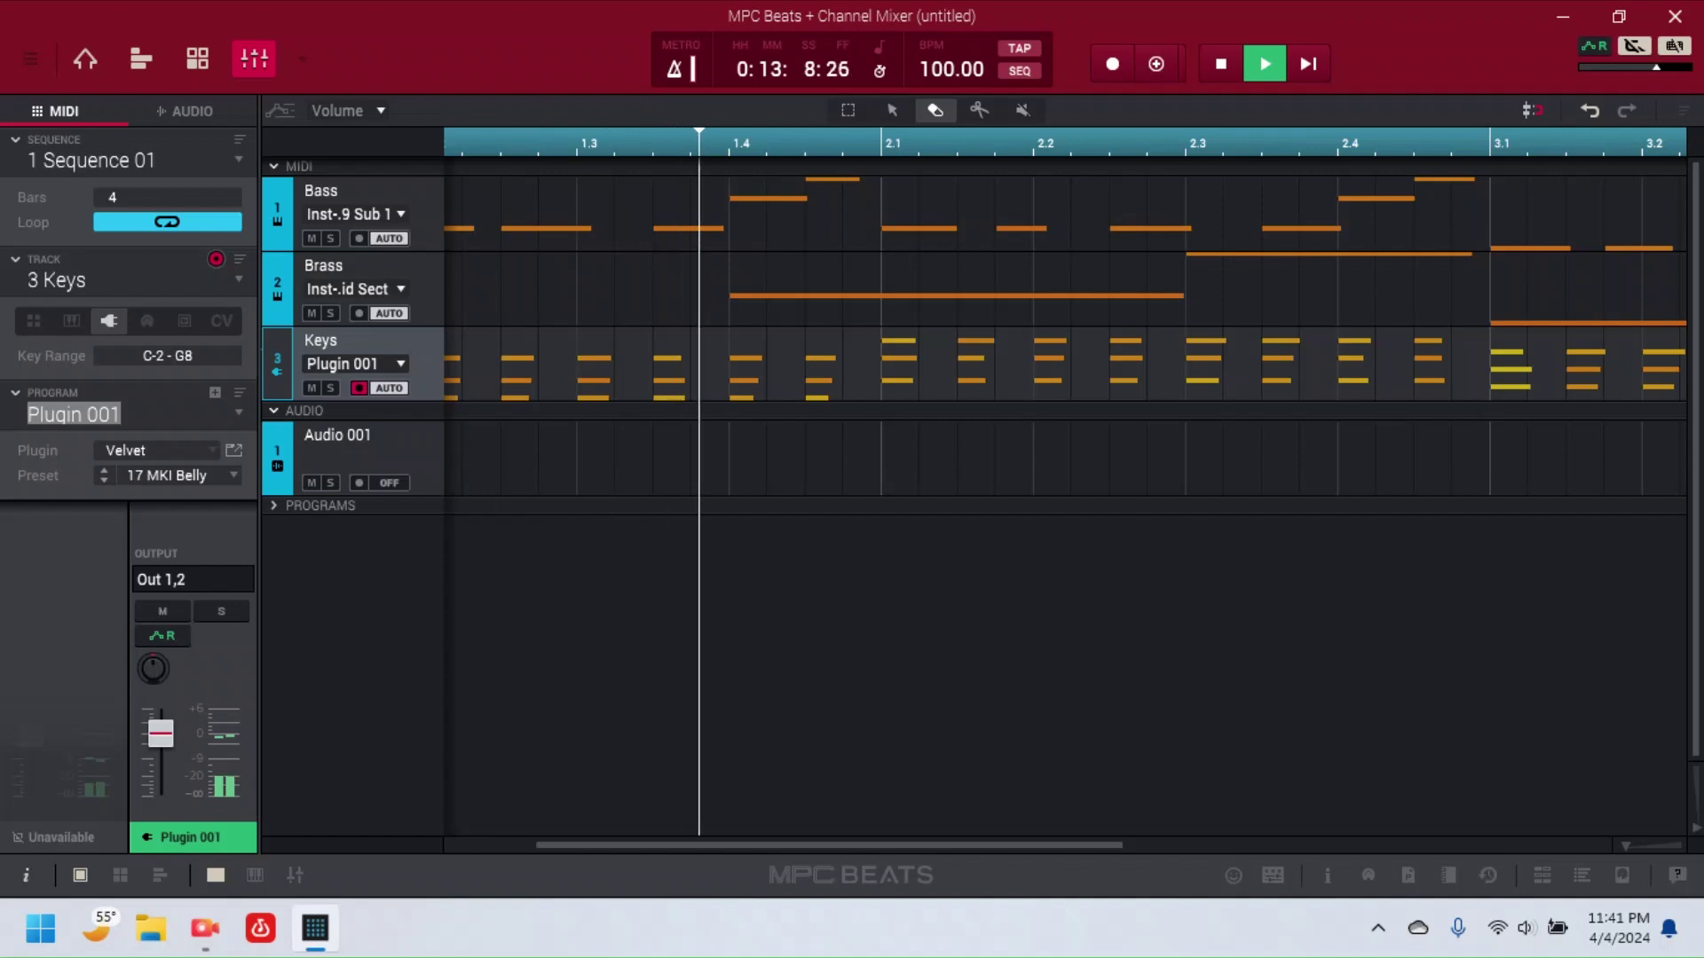
{"action": "key", "text": "BackSpace"}
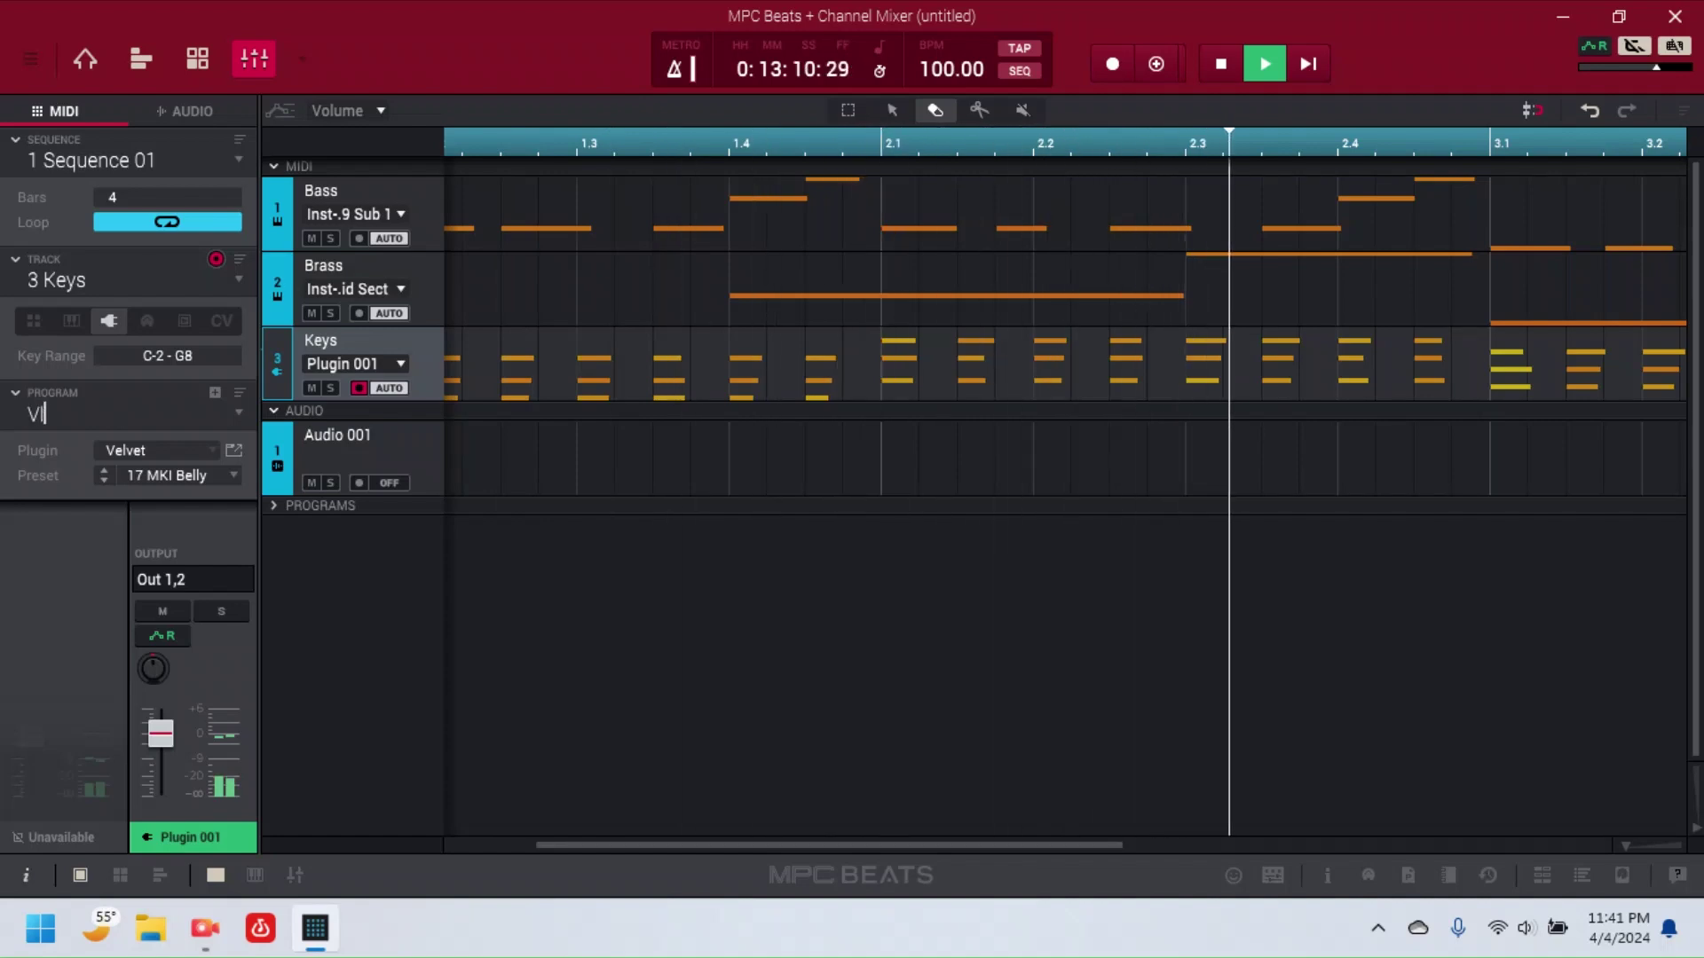
{"action": "type", "text": "Velvet"}
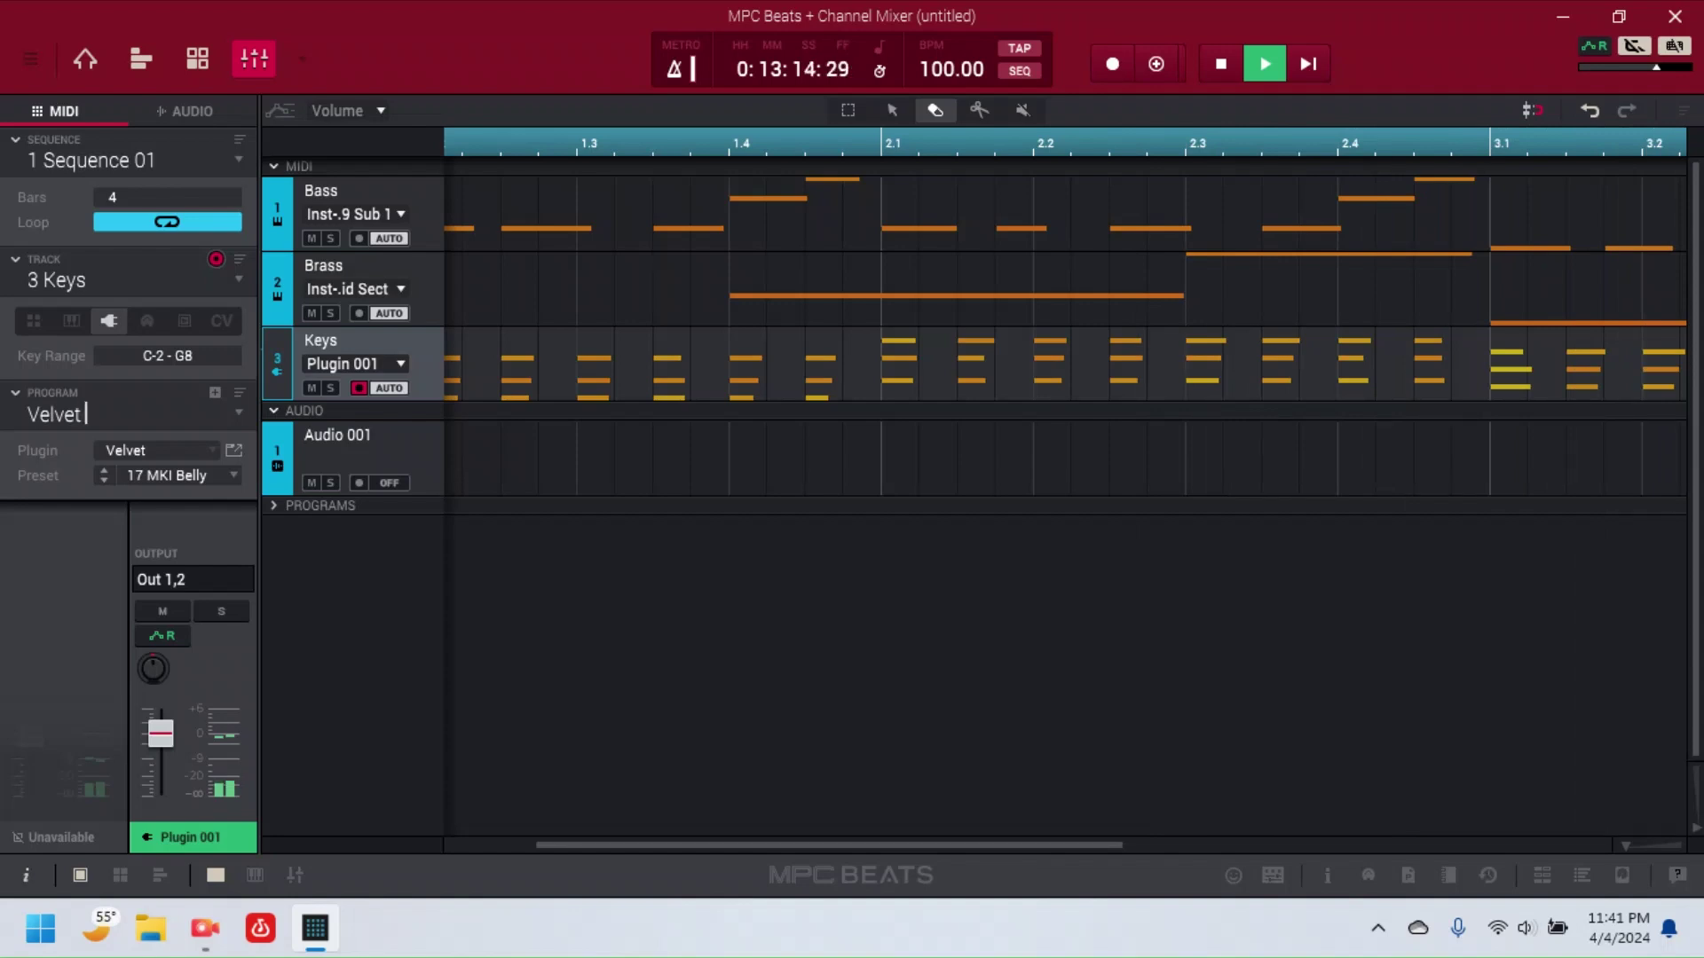
{"action": "key", "text": "Return"}
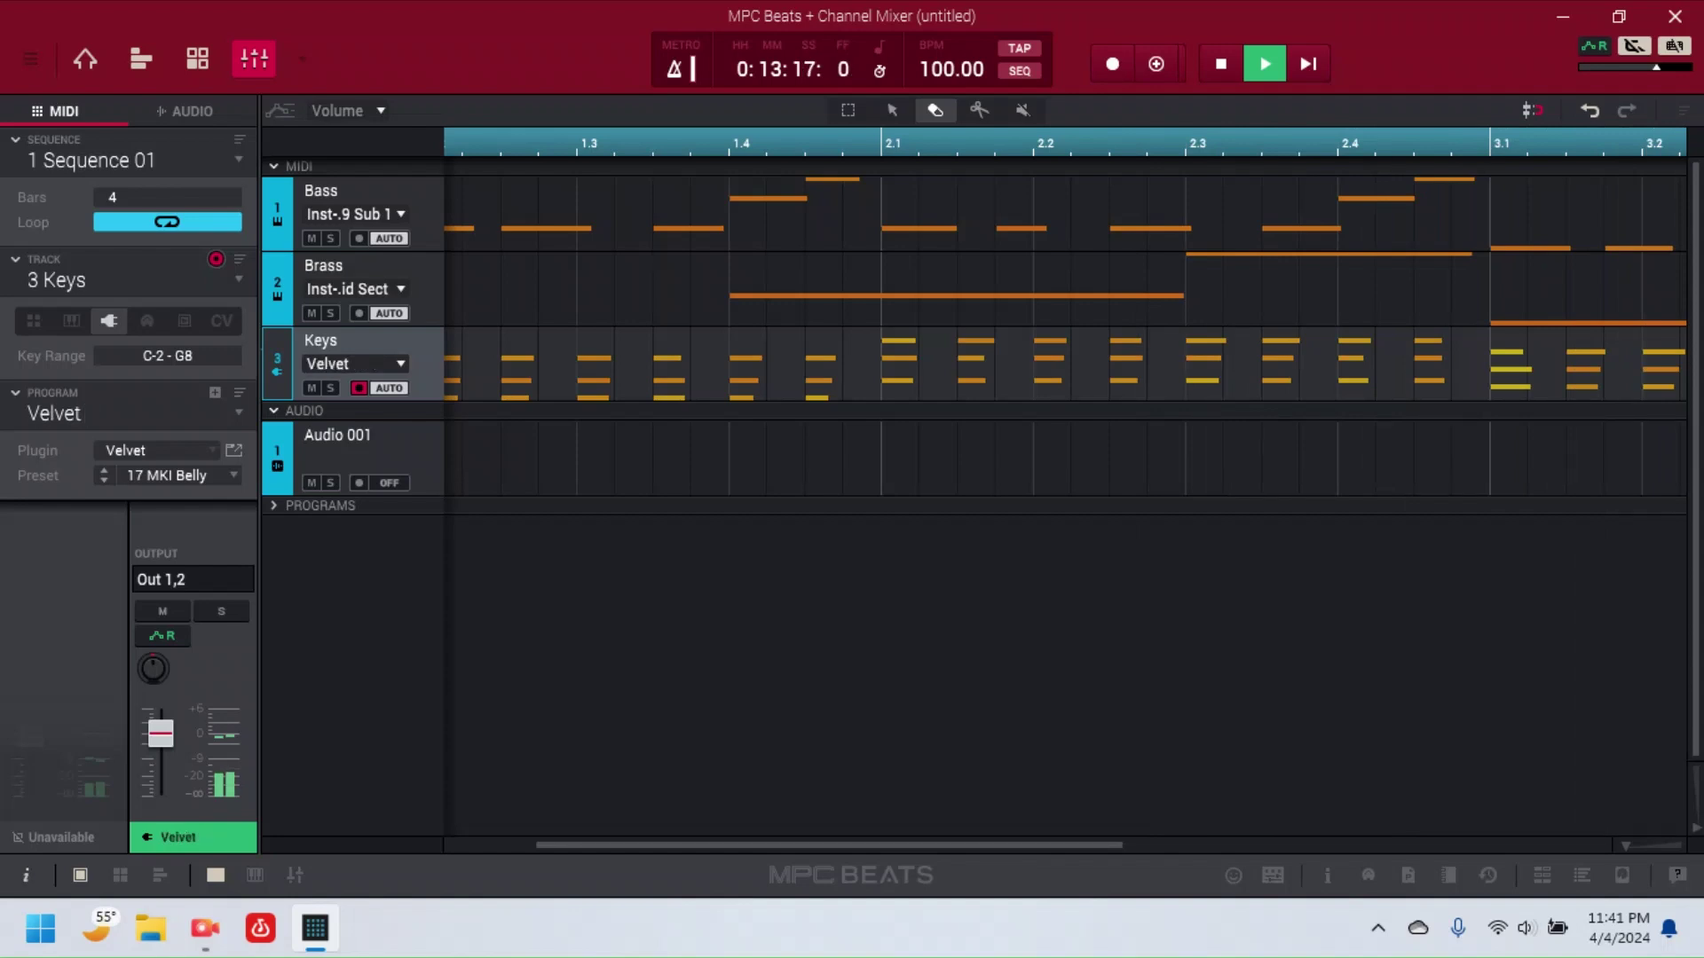
{"action": "left_click", "coordinate": [205, 928]}
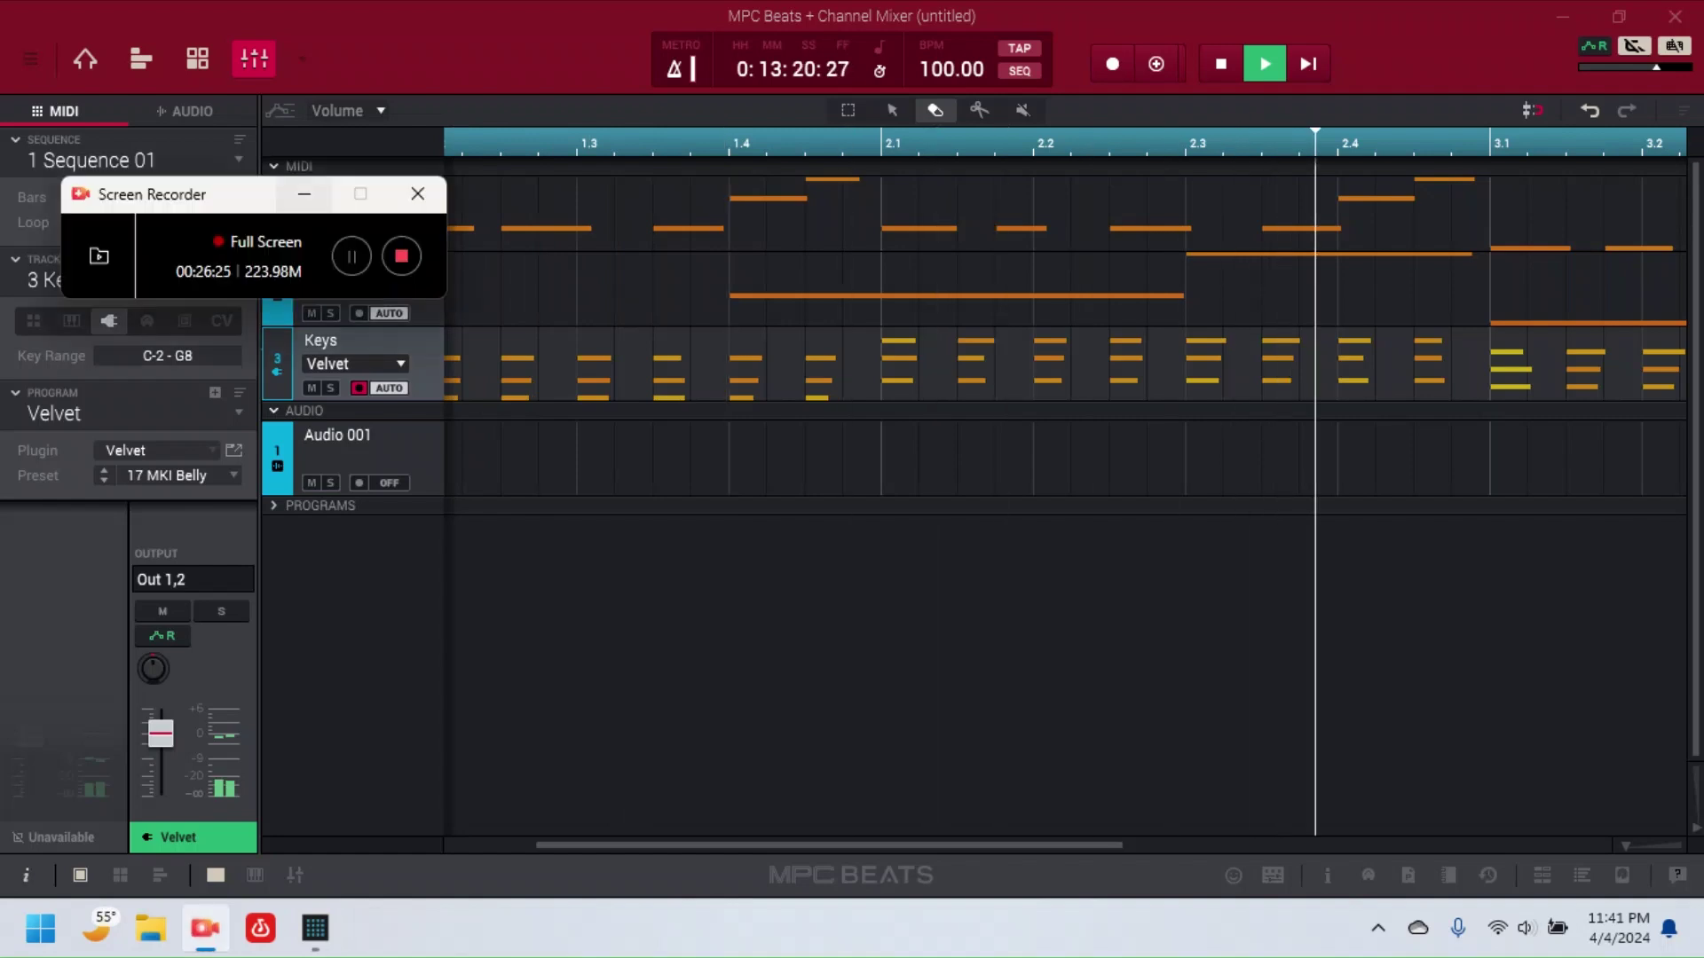
{"action": "left_click", "coordinate": [303, 194]}
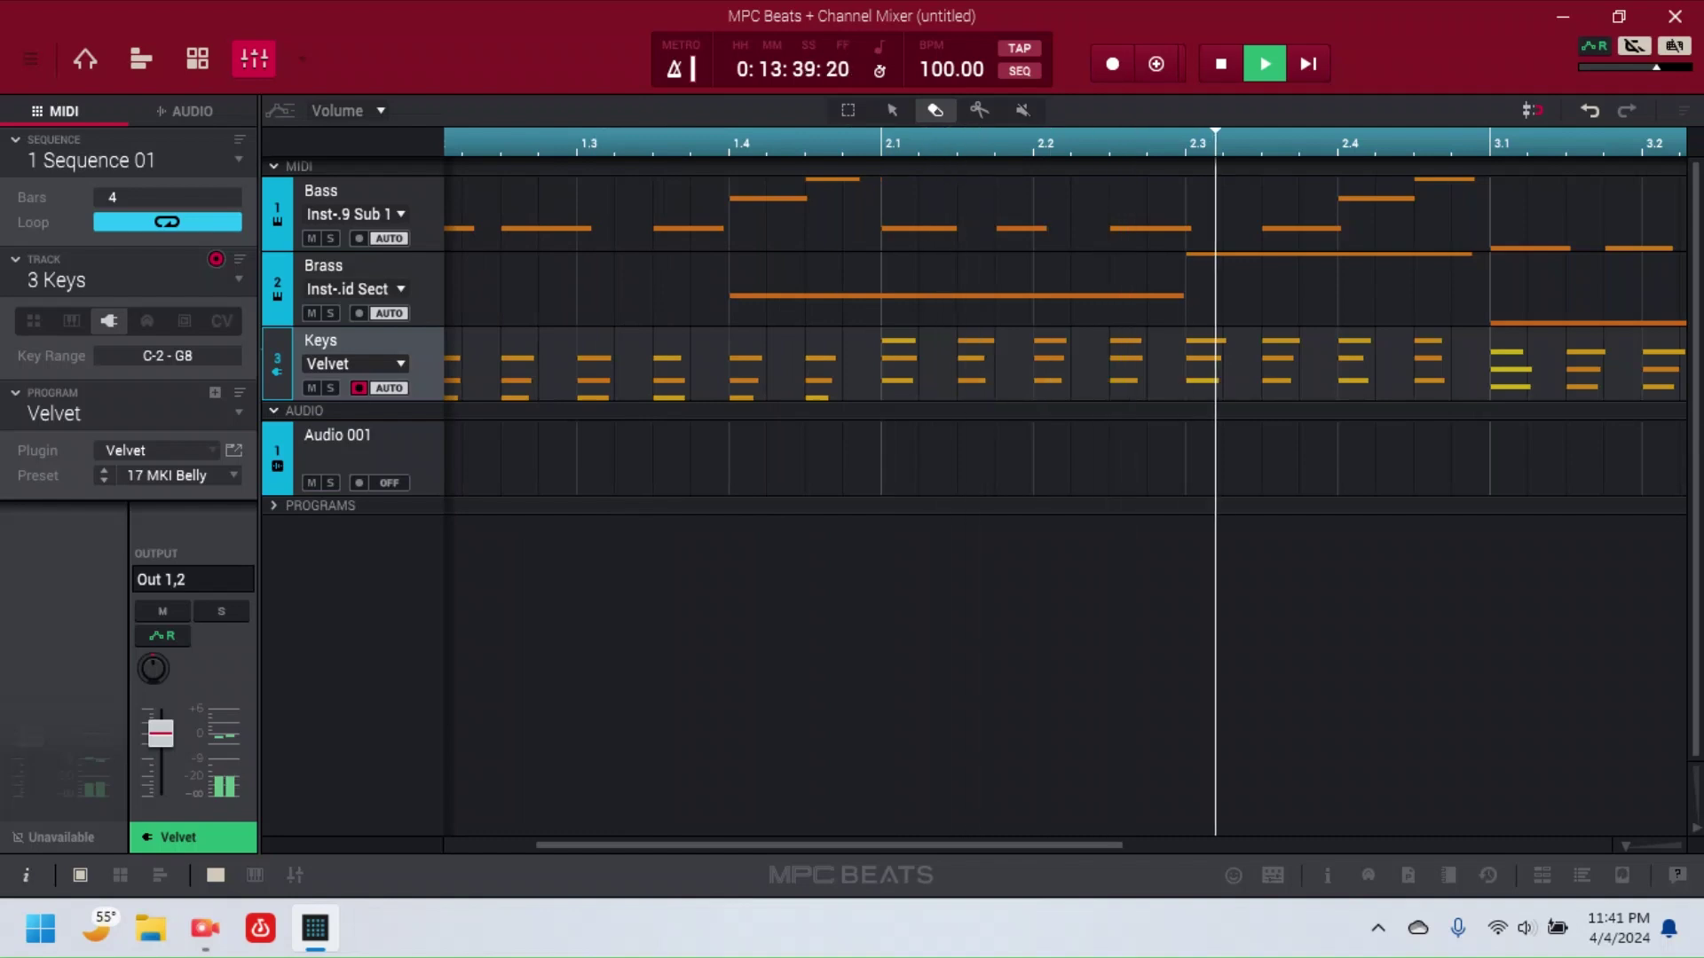
Step: Select the unused track 4, set it up as a drum track and open the browser for drum kits
{"action": "left_click", "coordinate": [133, 280]}
{"action": "left_click", "coordinate": [69, 382]}
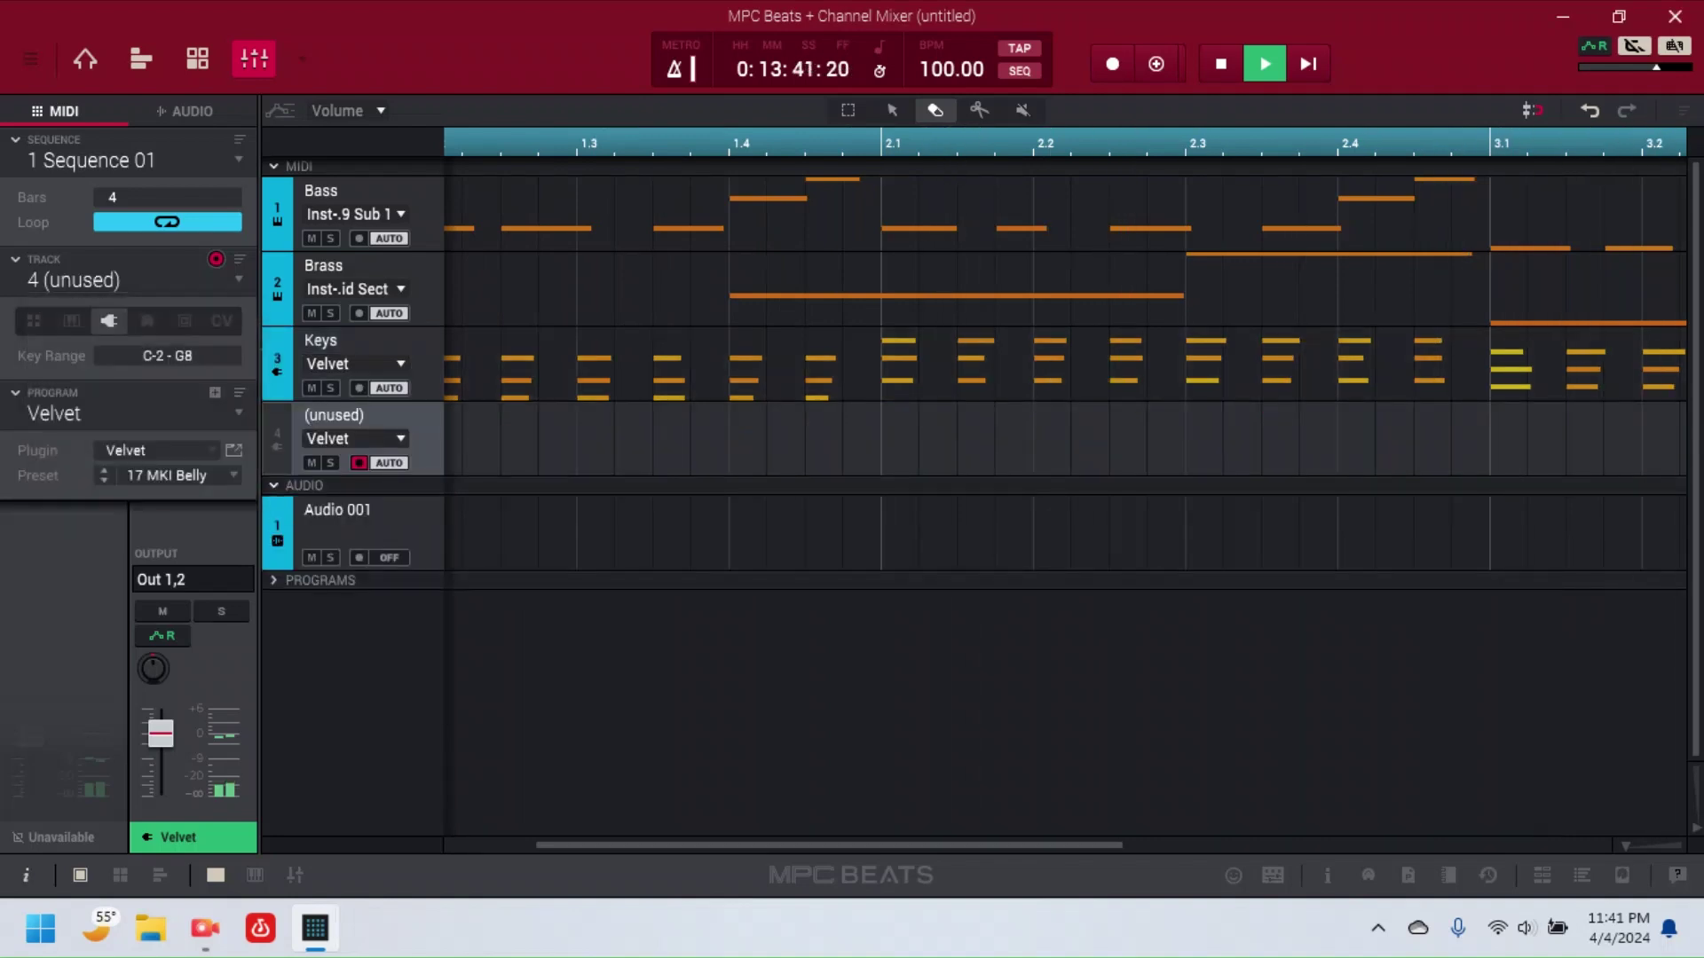
{"action": "left_click", "coordinate": [133, 414]}
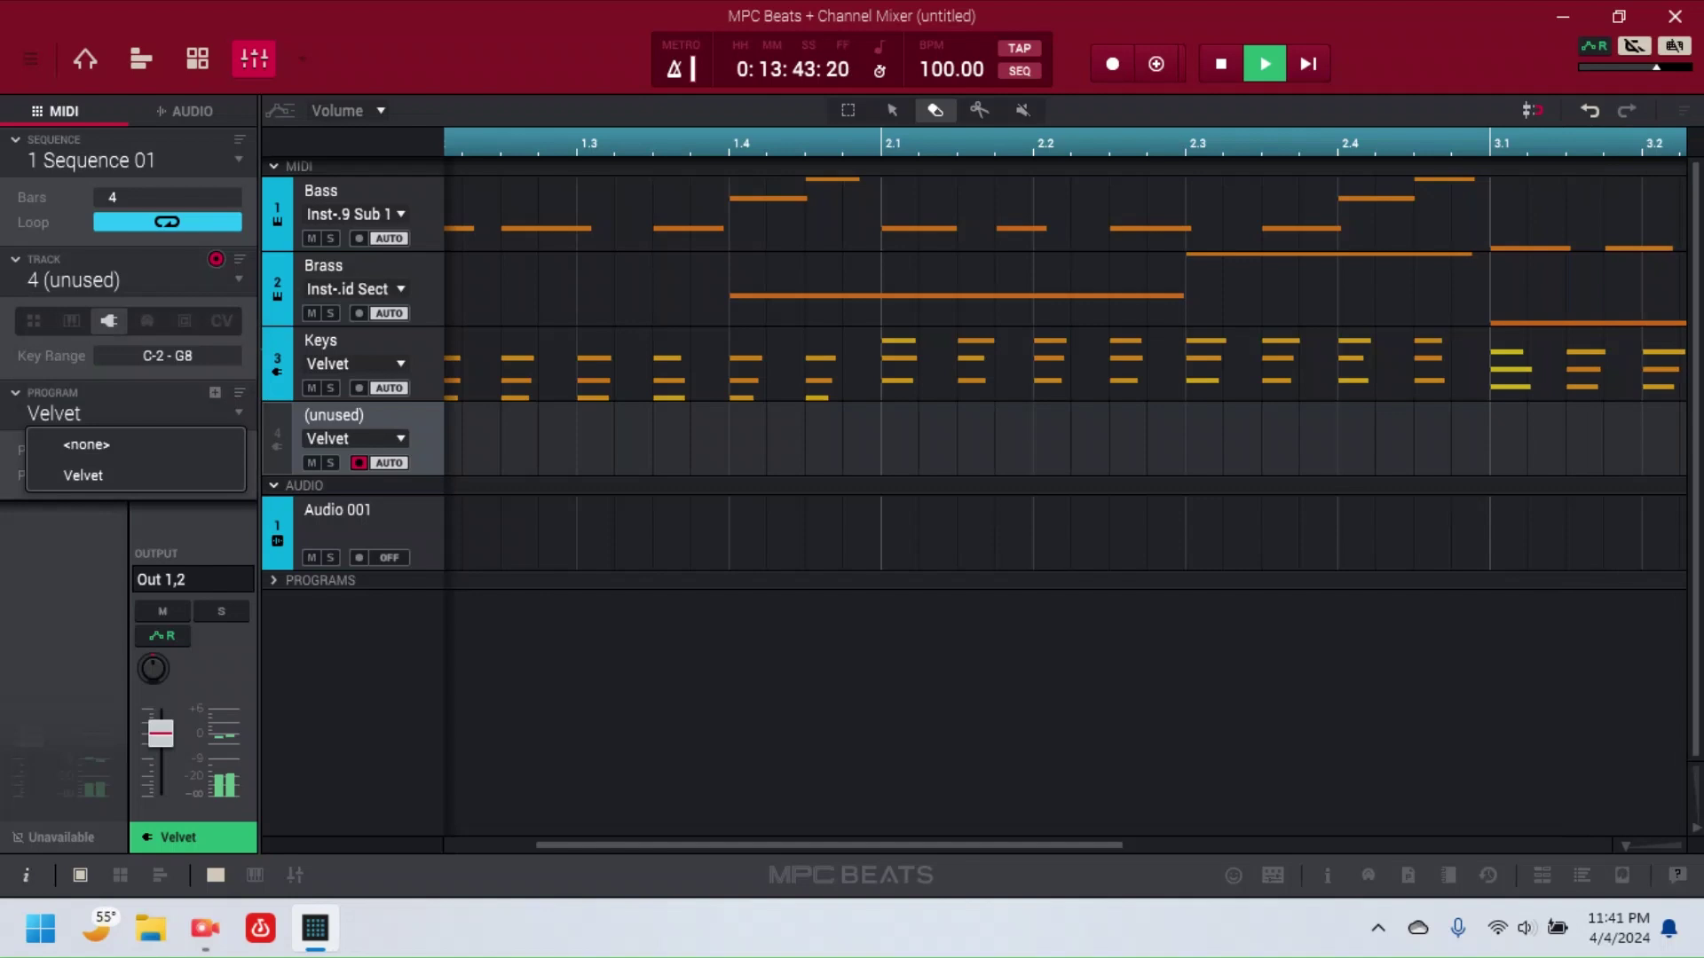
{"action": "left_click", "coordinate": [133, 413]}
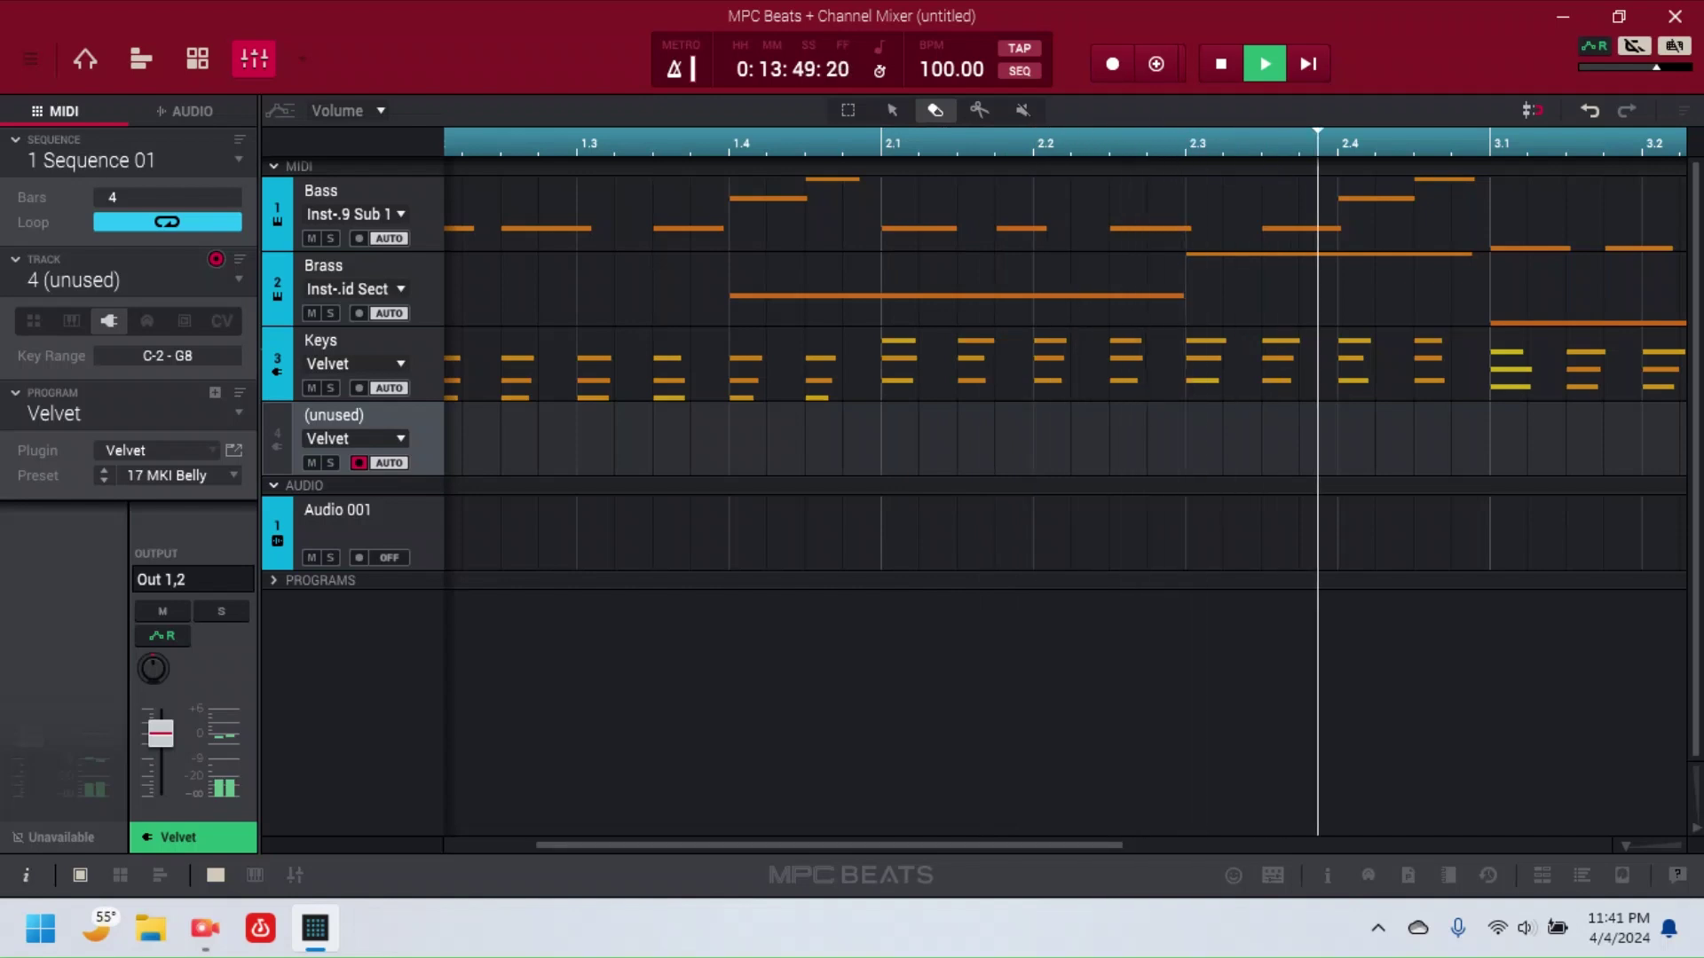
{"action": "left_click", "coordinate": [34, 322]}
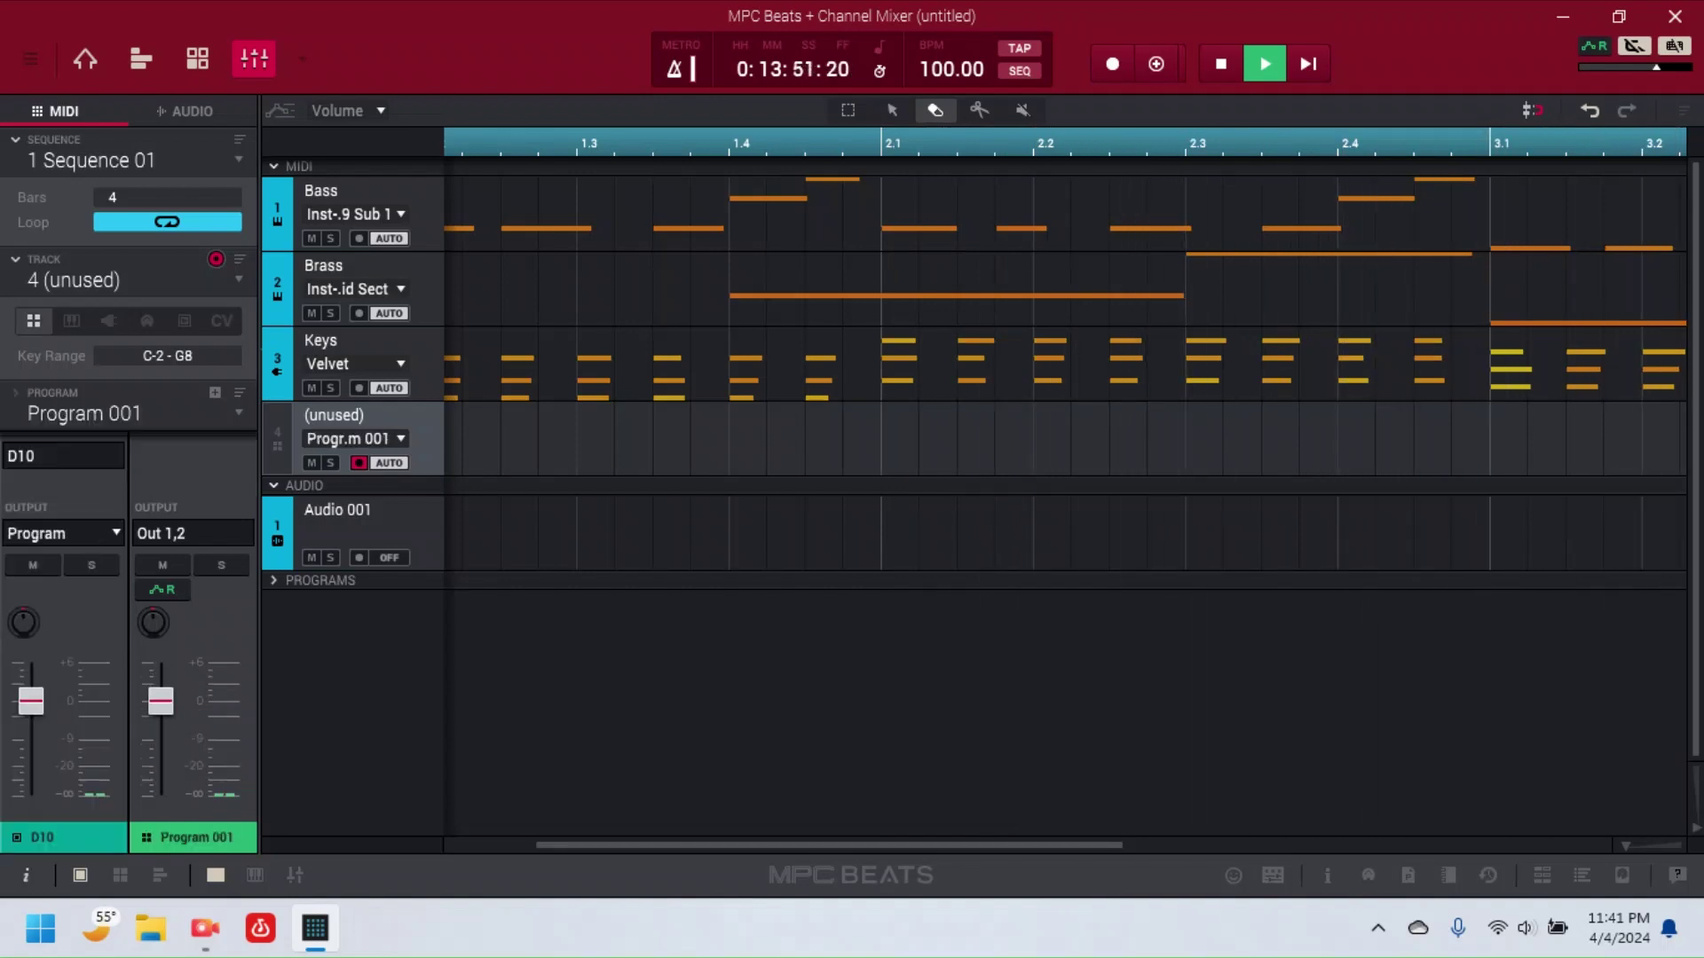
{"action": "left_click", "coordinate": [1543, 876]}
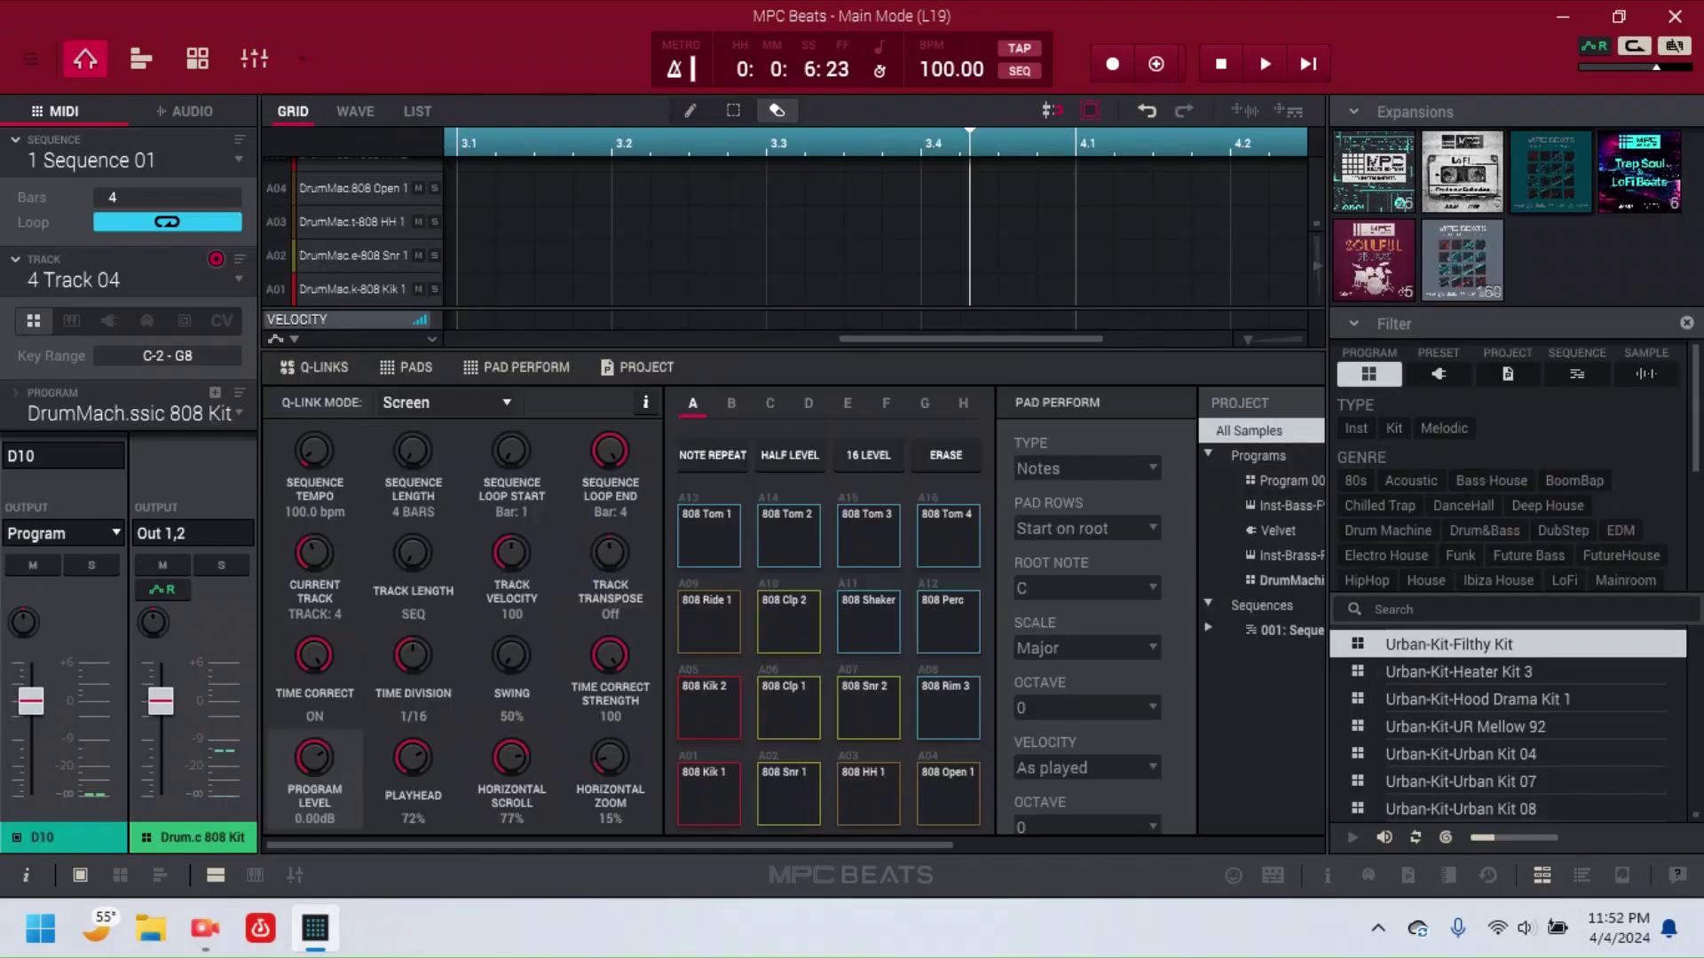
{"action": "mouse_move", "coordinate": [205, 928]}
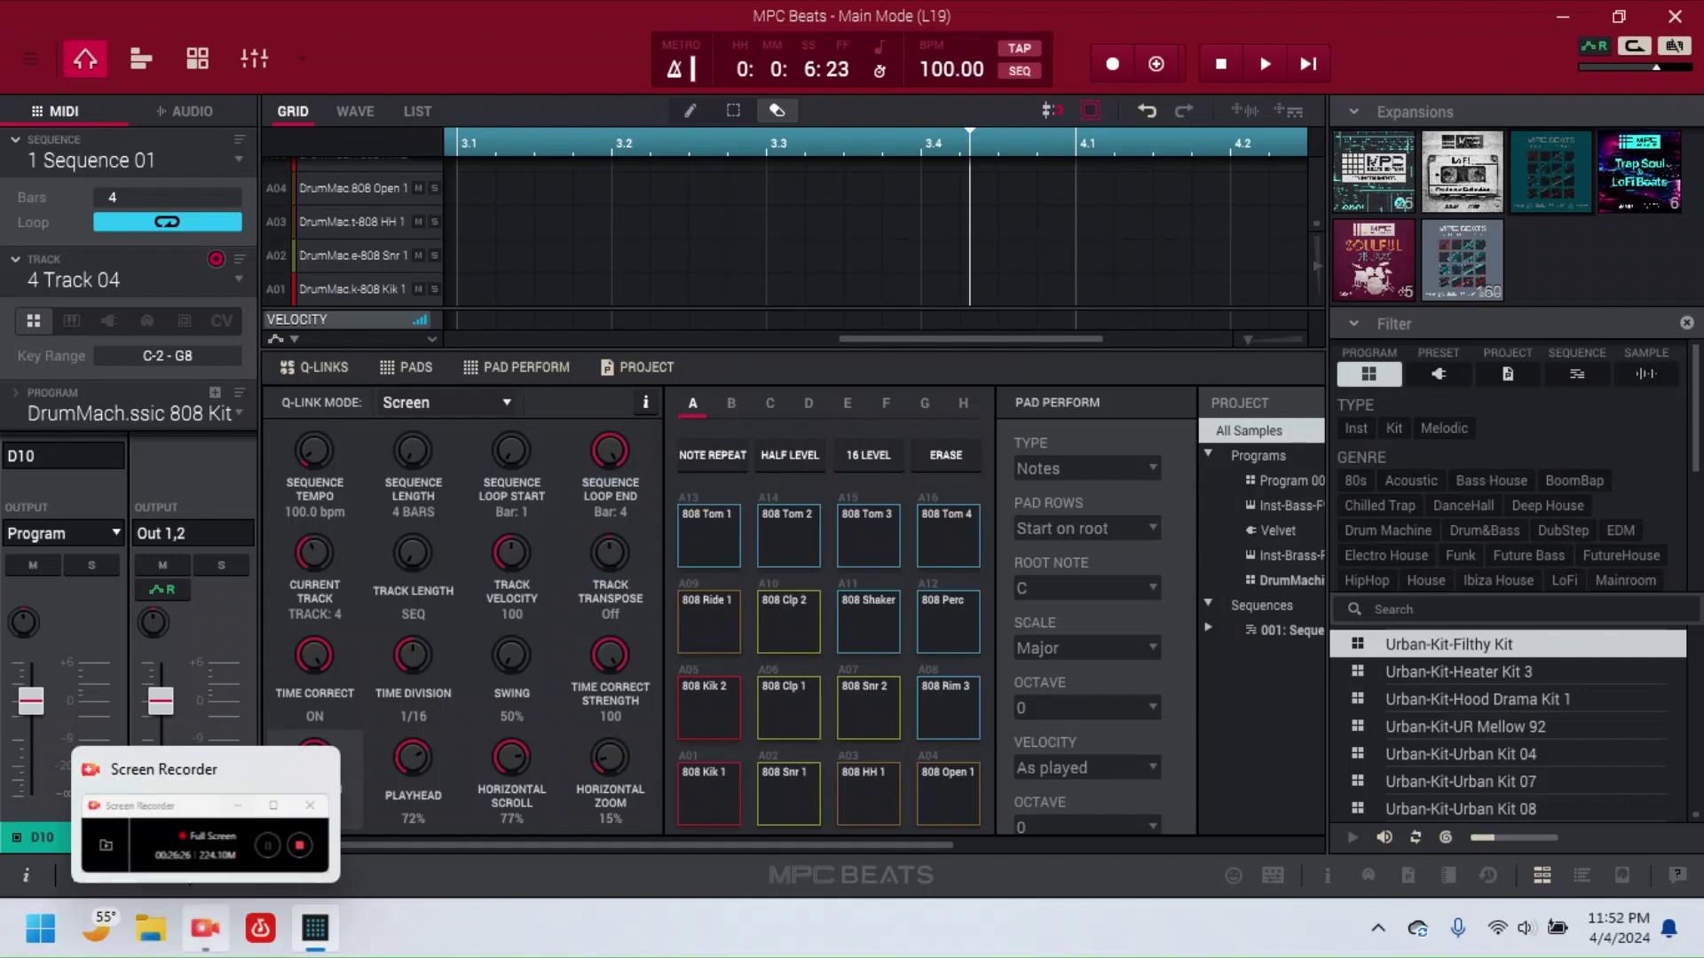
{"action": "left_click", "coordinate": [205, 928]}
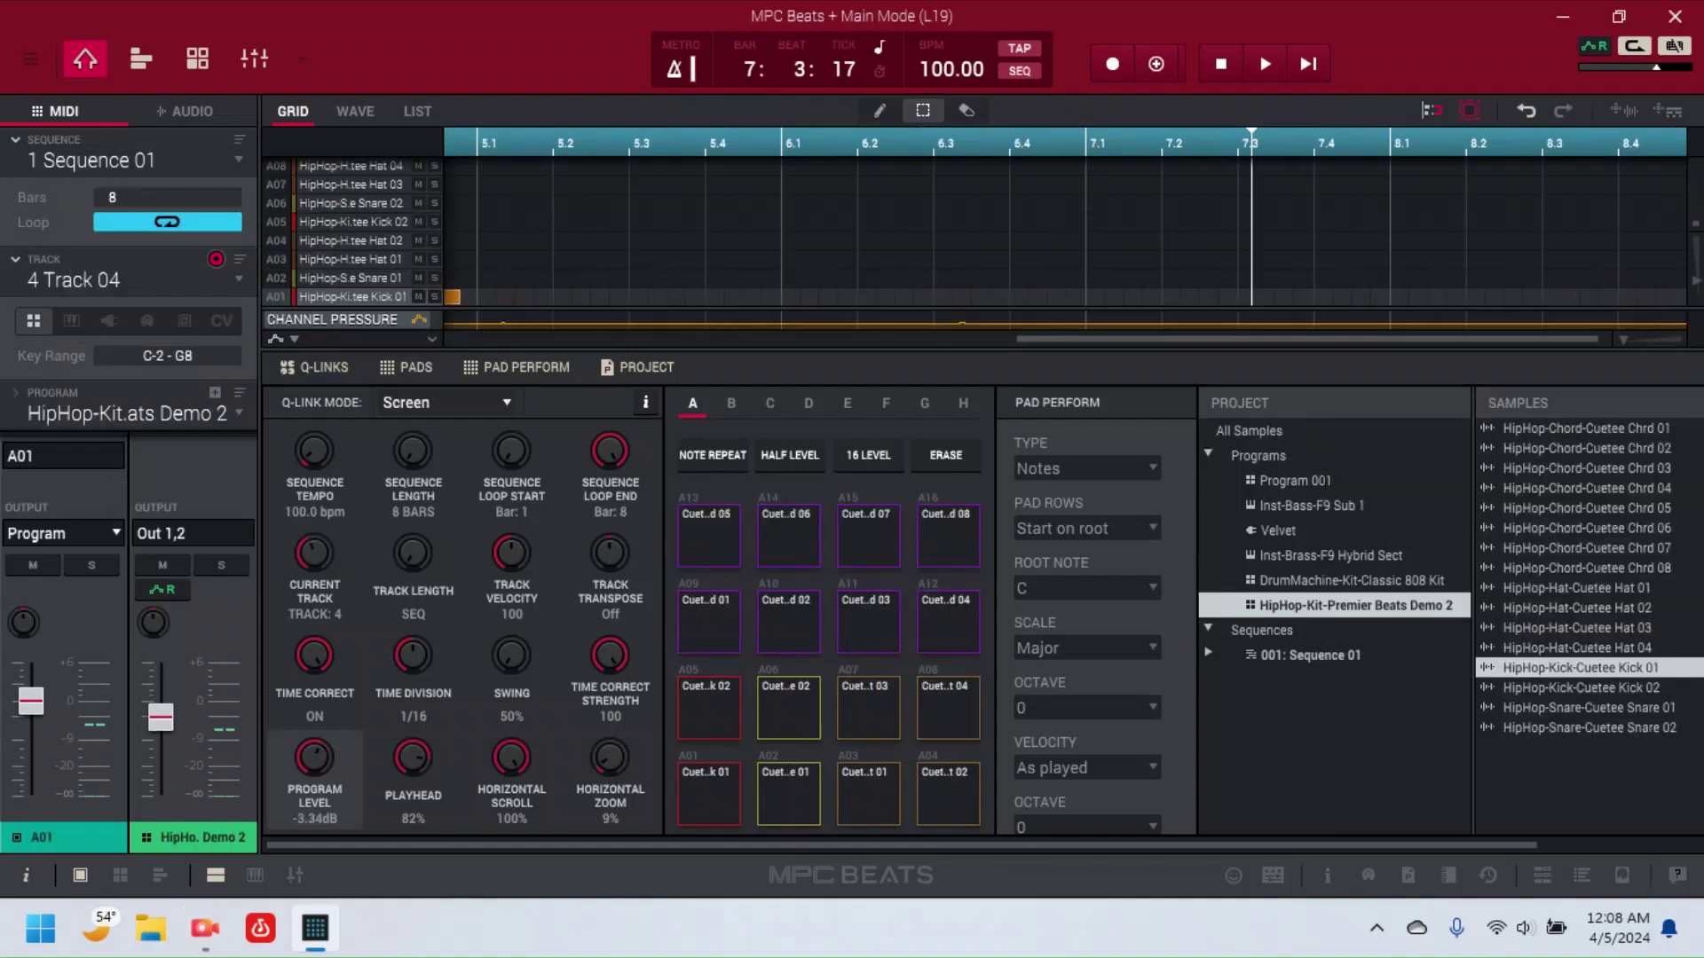
Step: Run Track 04 from the start of bar 5 and record Cuetee Kick 01 hits through bars 5 to 8
{"action": "left_click", "coordinate": [477, 142]}
{"action": "key", "text": "space"}
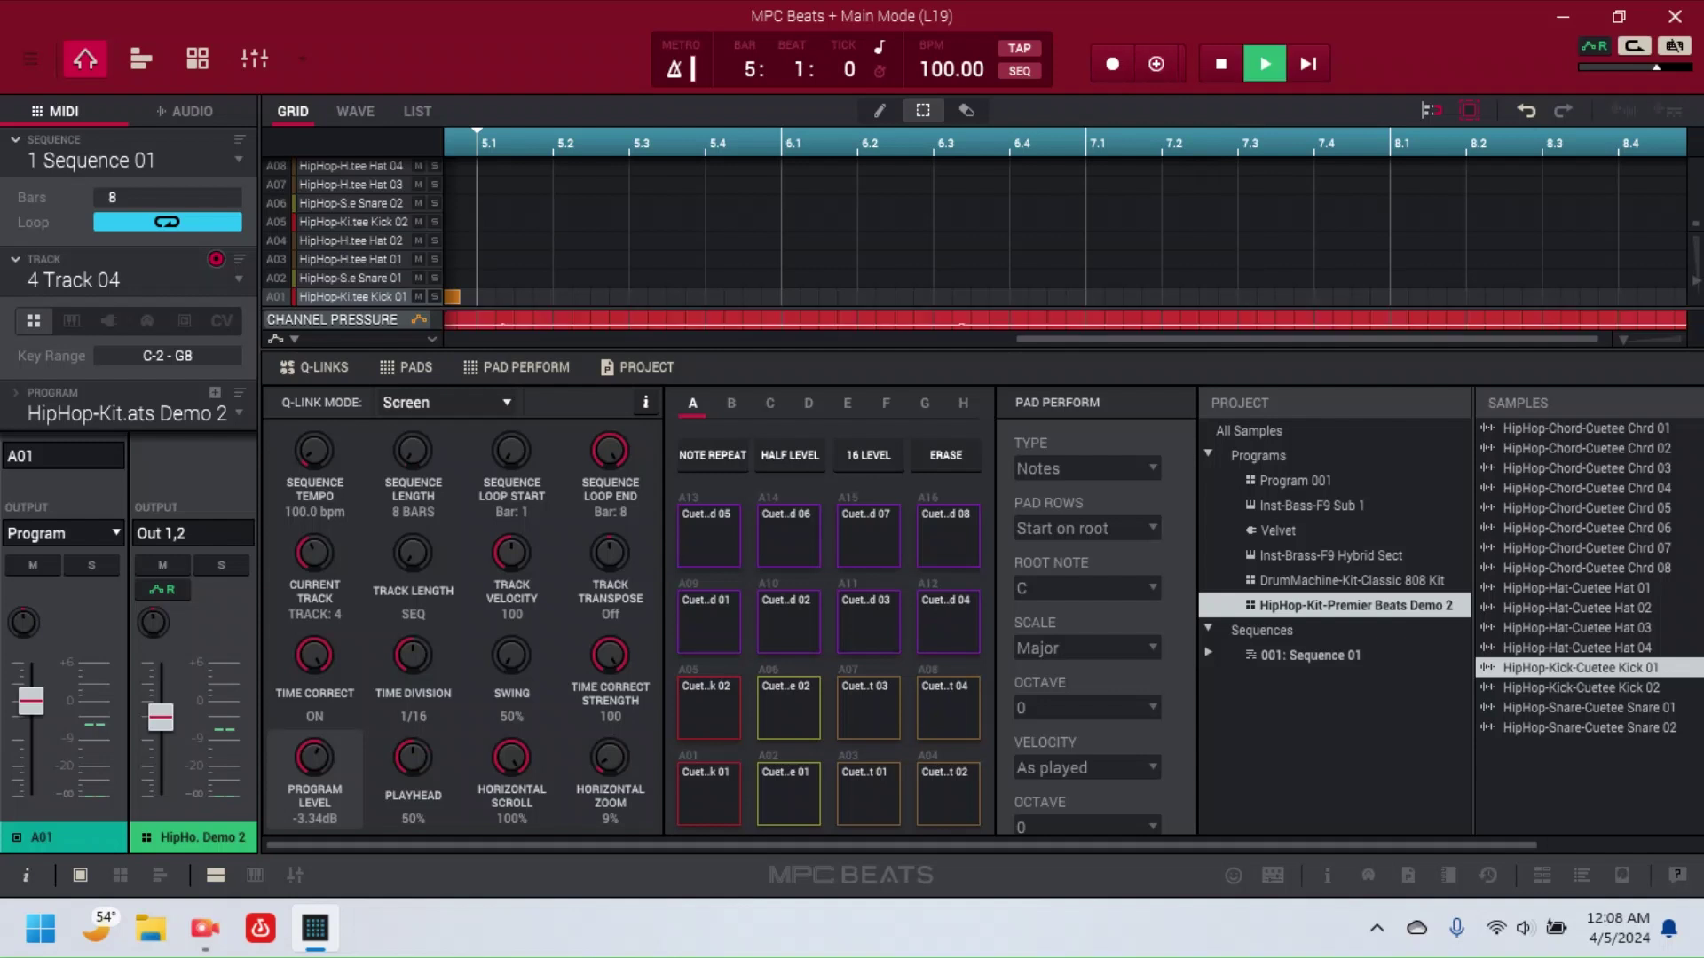
{"action": "key", "text": "space"}
{"action": "key", "text": "space"}
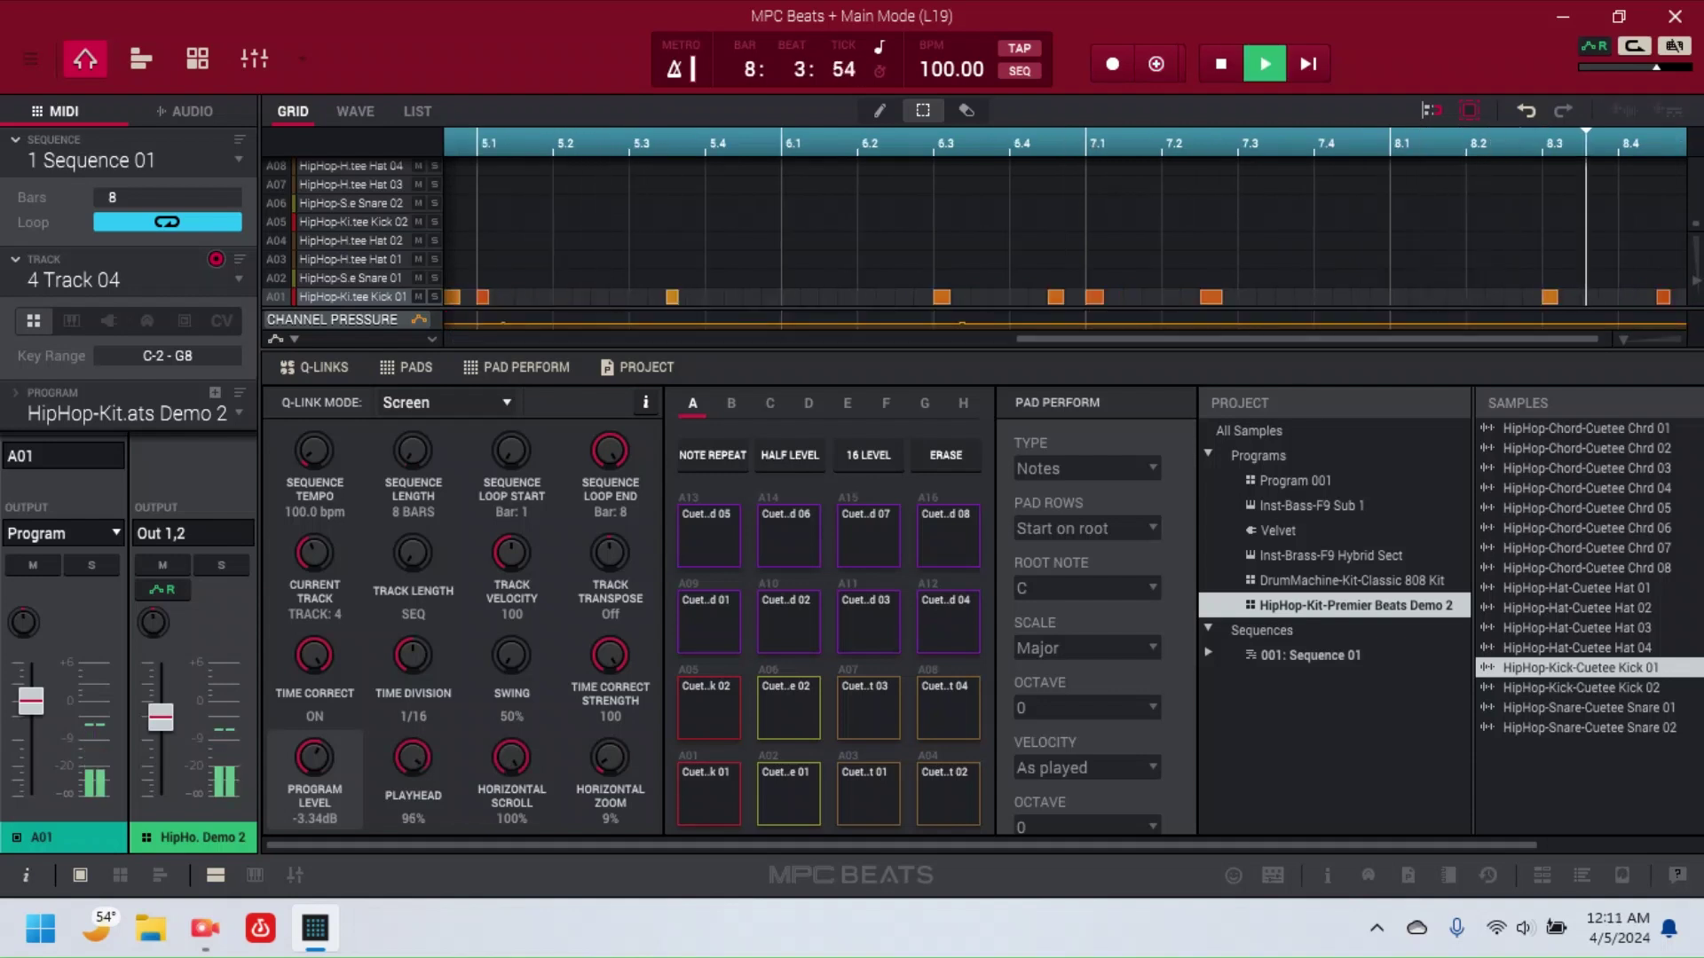
Step: Overdub Cuetee Hat 02 hits on beats 2 and 4 of bars 5 to 8 on Track 04
{"action": "left_click", "coordinate": [1156, 64]}
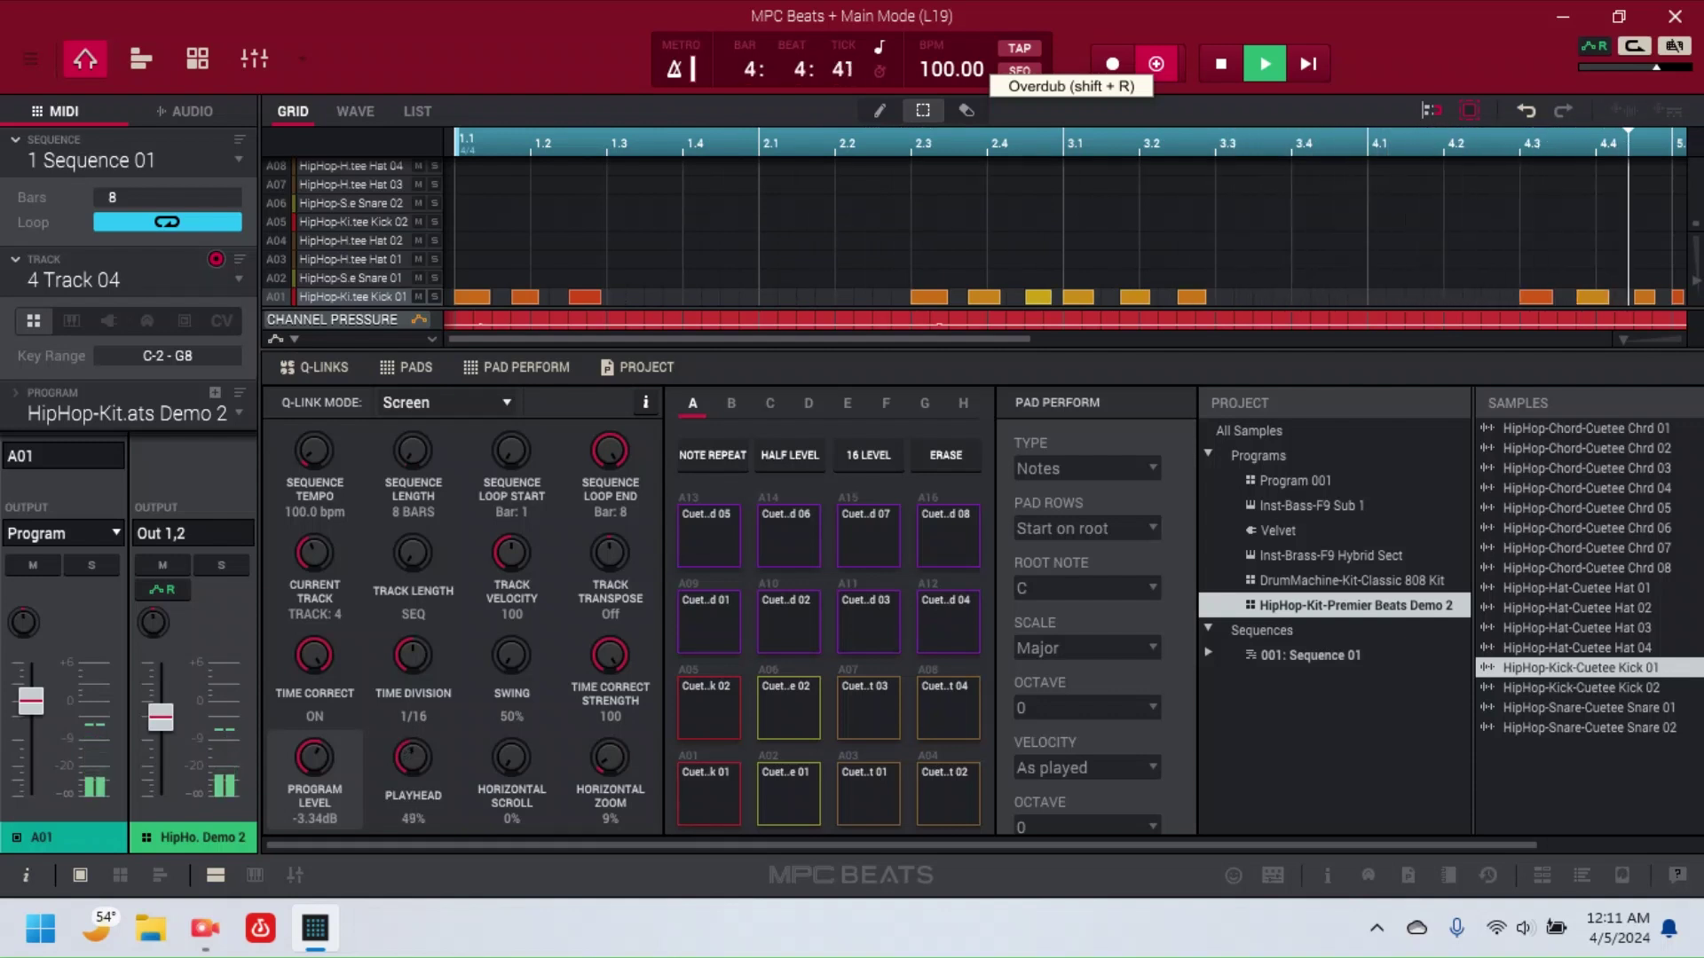
{"action": "key", "text": "v"}
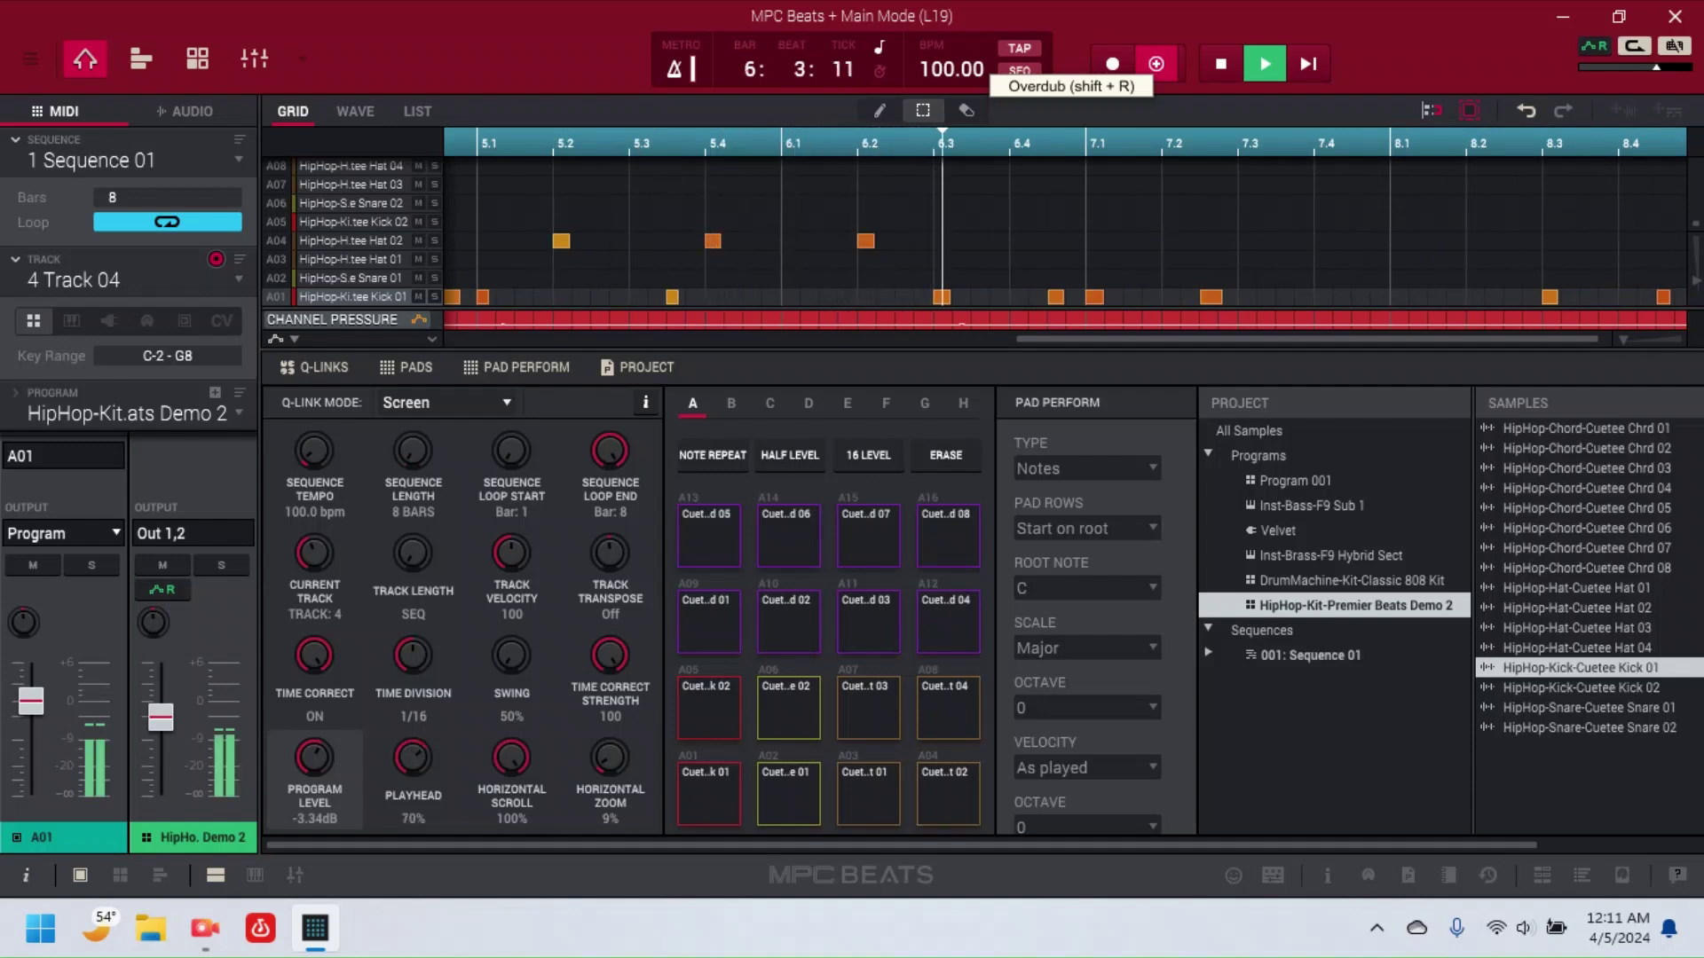
{"action": "key", "text": "v"}
{"action": "key", "text": "v"}
{"action": "key", "text": "v"}
{"action": "key", "text": "v"}
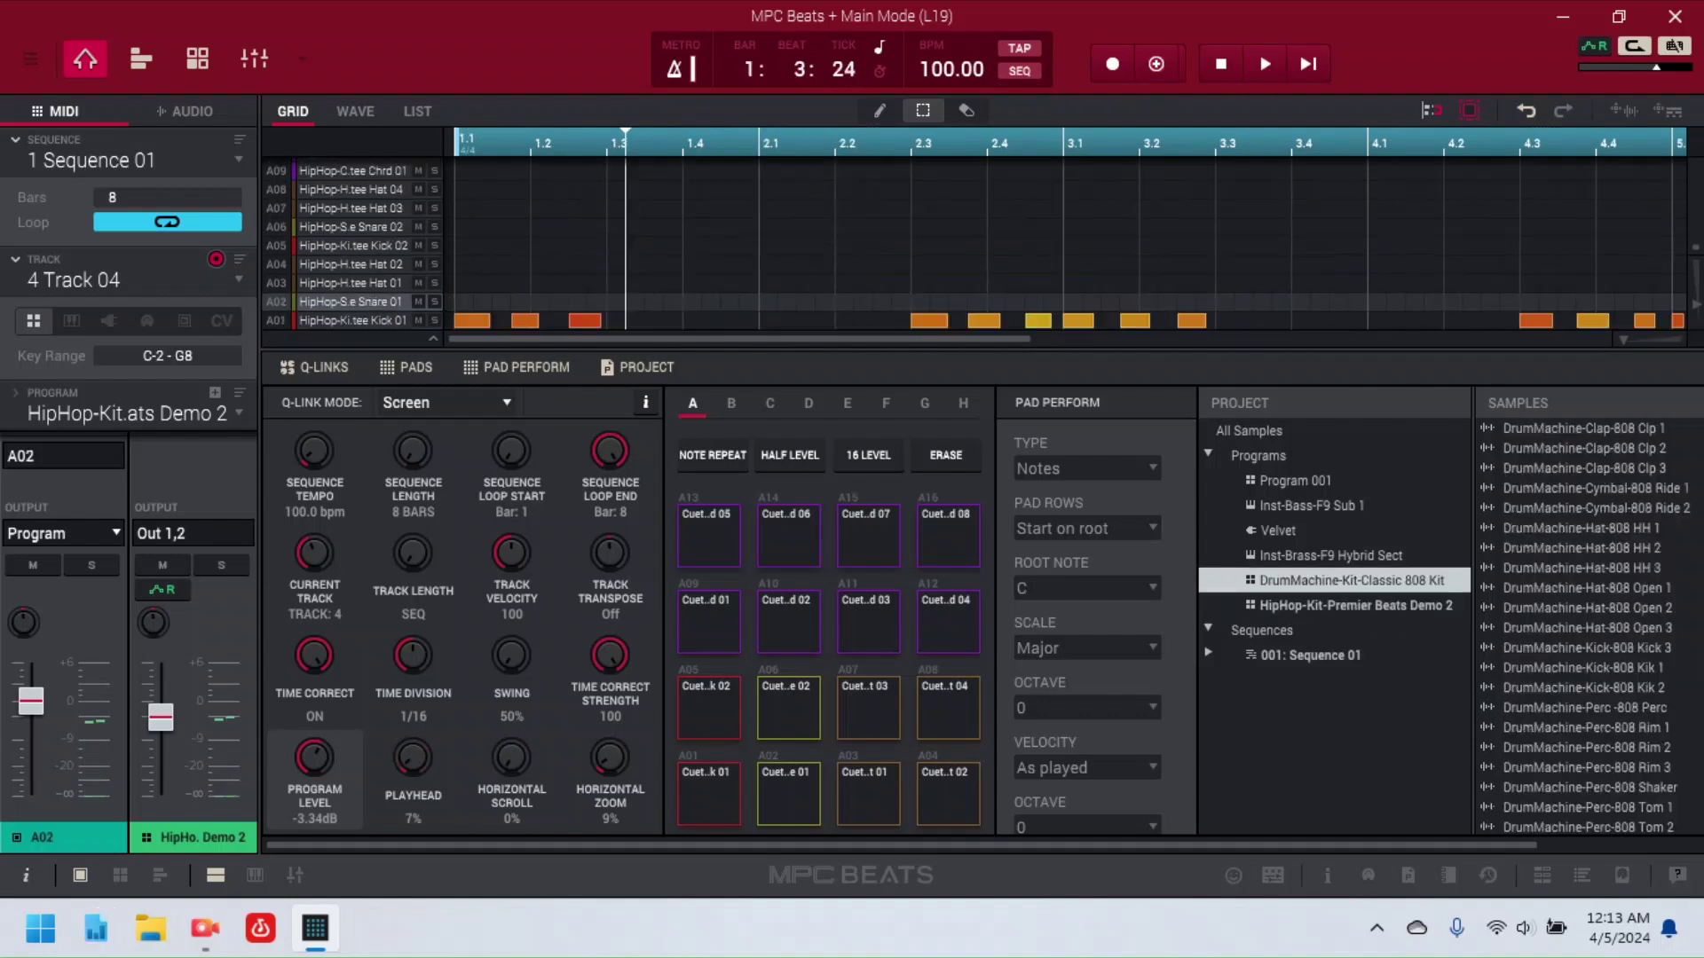
Step: Replace the Cuetee Snare 01 sample on pad A02 with DrumMachine-Snare-808 Snr 1 from the Classic 808 Kit
{"action": "left_click", "coordinate": [1349, 605]}
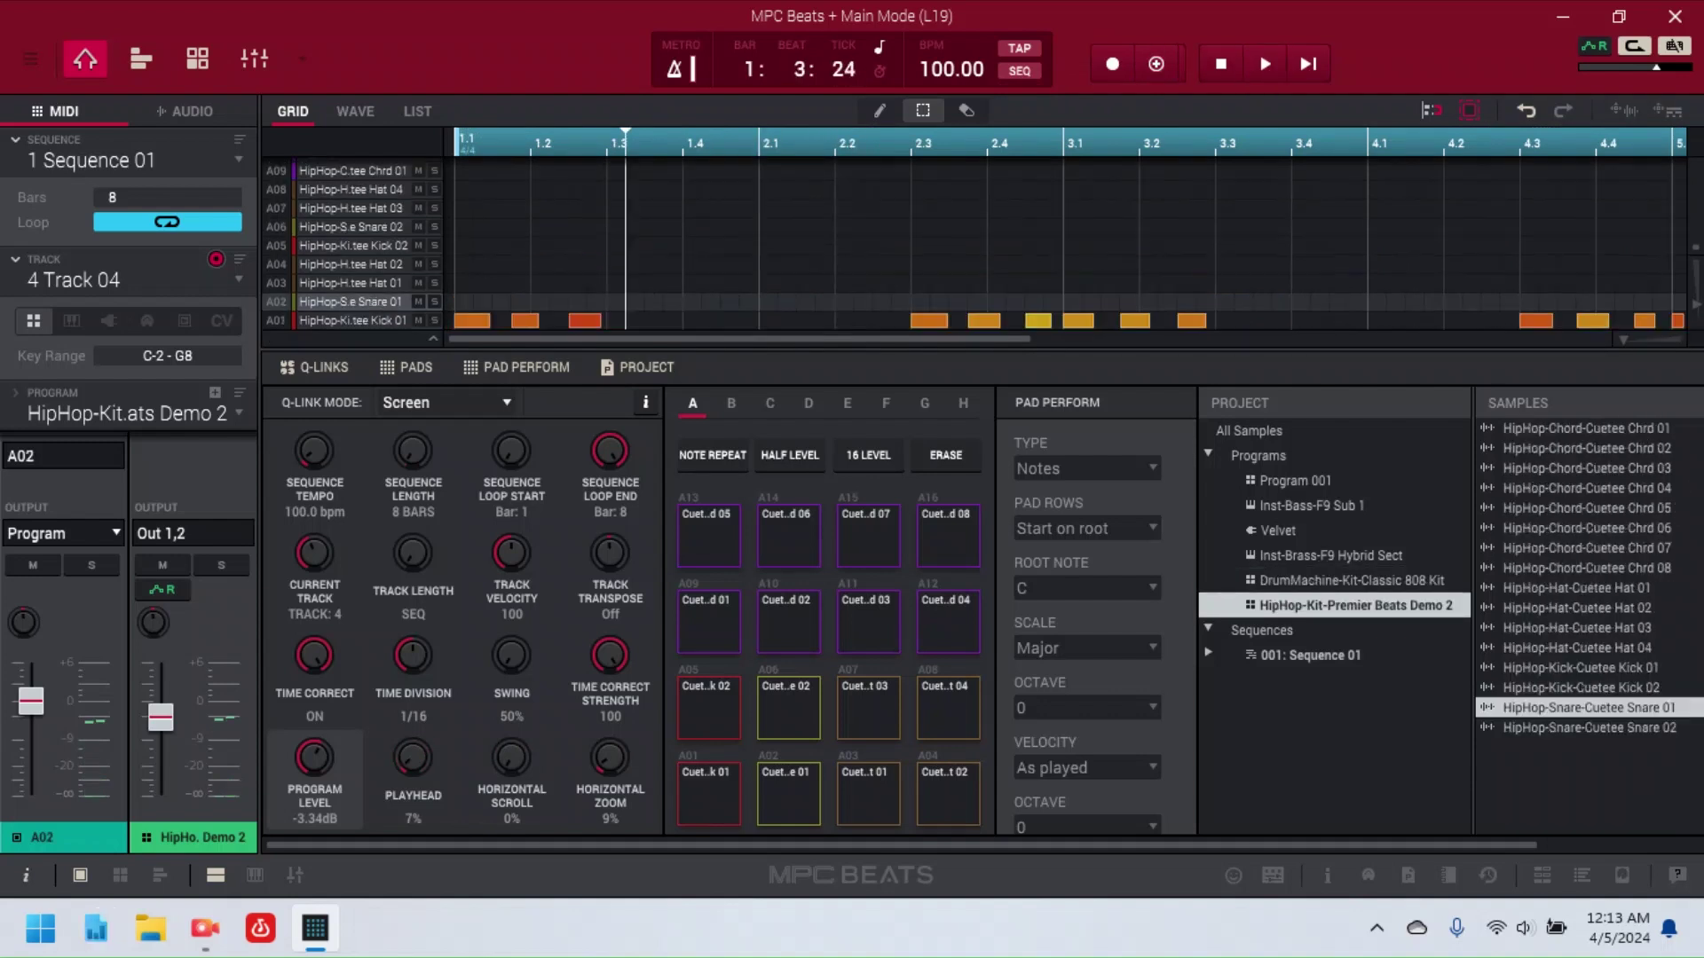
{"action": "left_click", "coordinate": [1349, 581]}
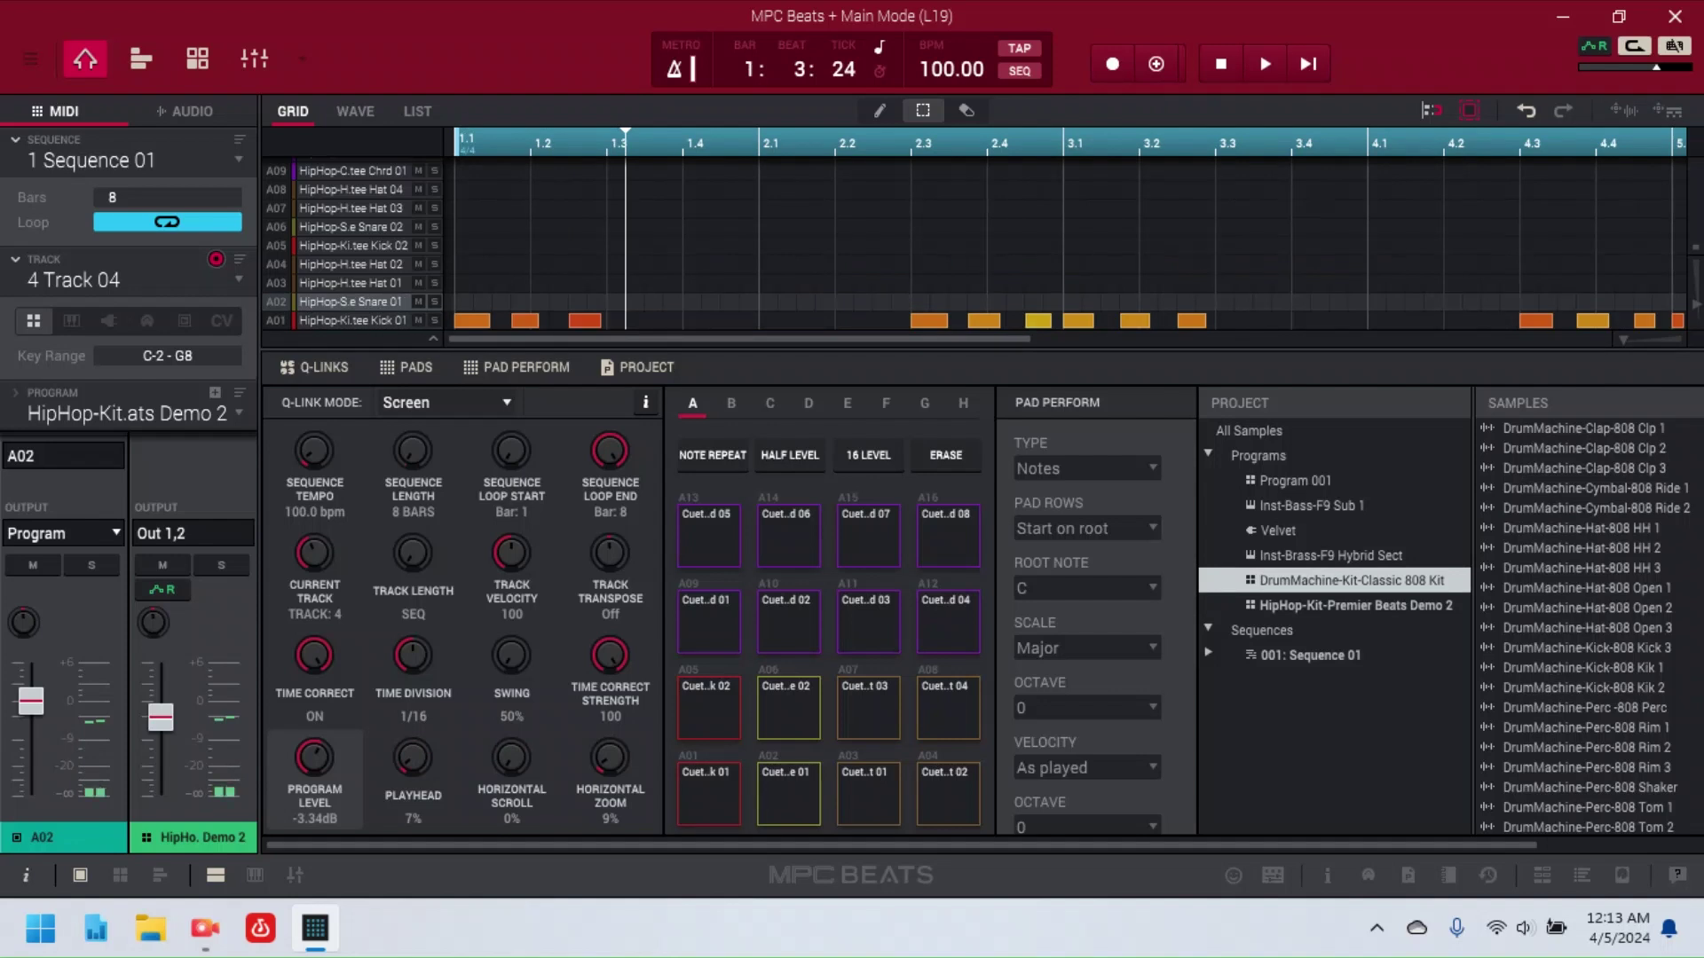
{"action": "scroll", "coordinate": [1580, 626], "scroll_direction": "down", "scroll_amount": 3}
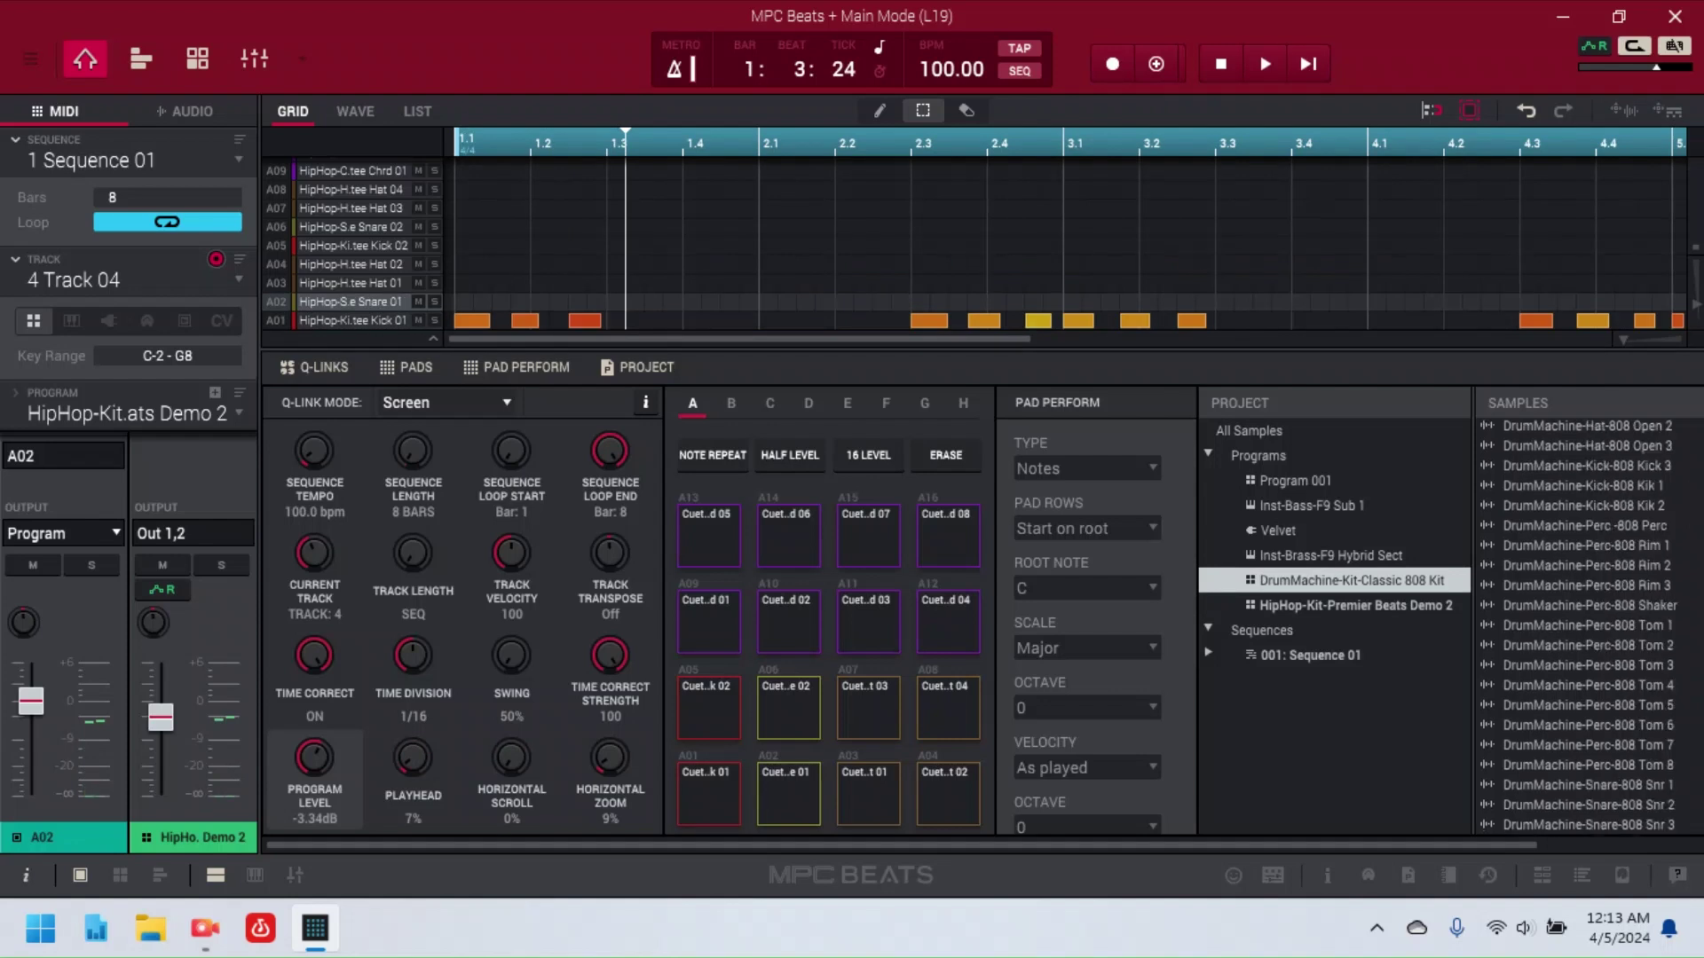
{"action": "left_click", "coordinate": [1579, 785]}
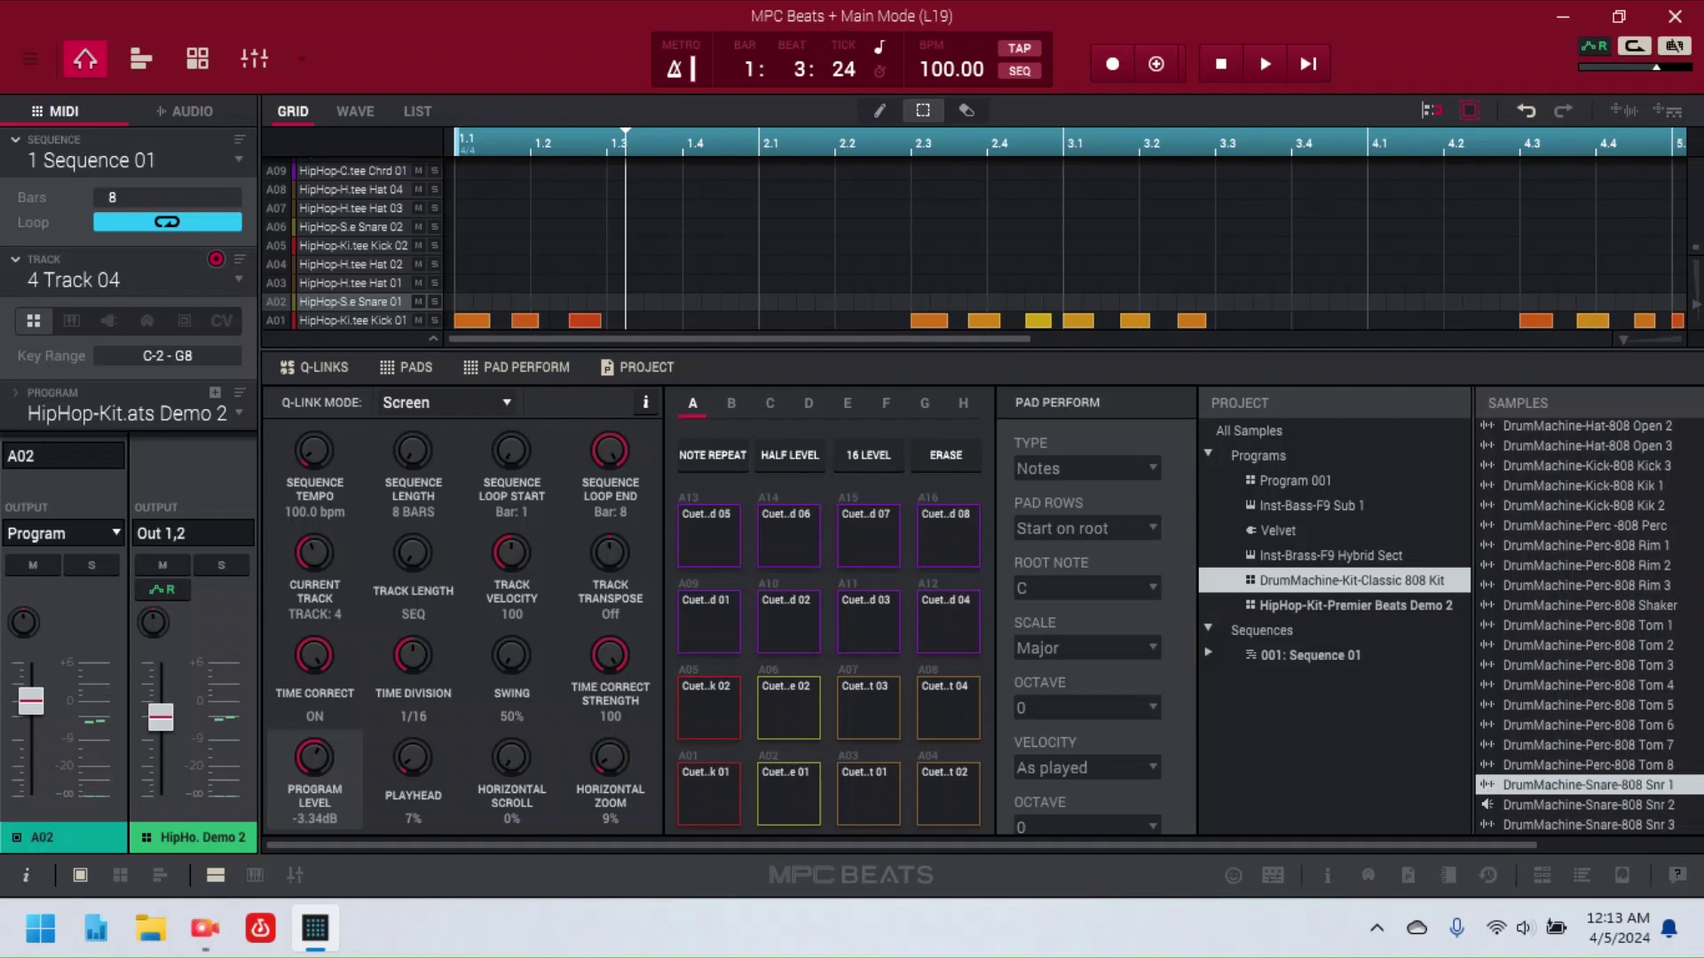
{"action": "left_click_drag", "start_coordinate": [1509, 784], "coordinate": [789, 794]}
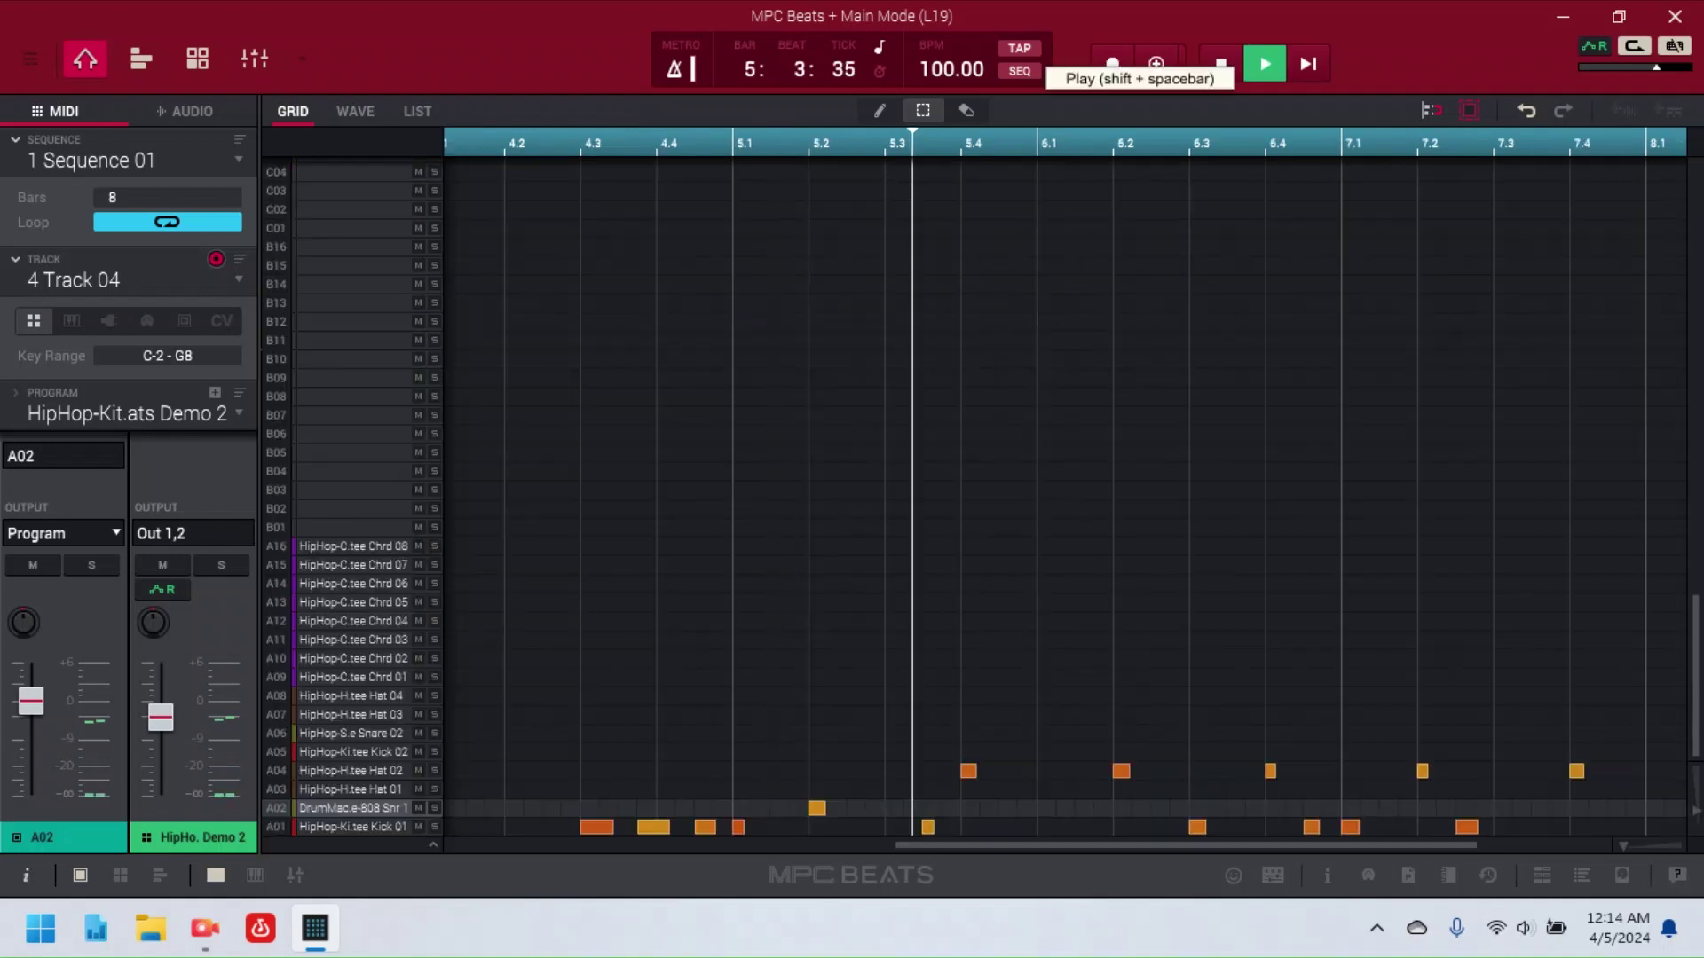
Step: Stop playback and move the Hat 02 notes at 5.4, 6.2 and 6.4 onto the 808 Snr 1 row
{"action": "key", "text": "space"}
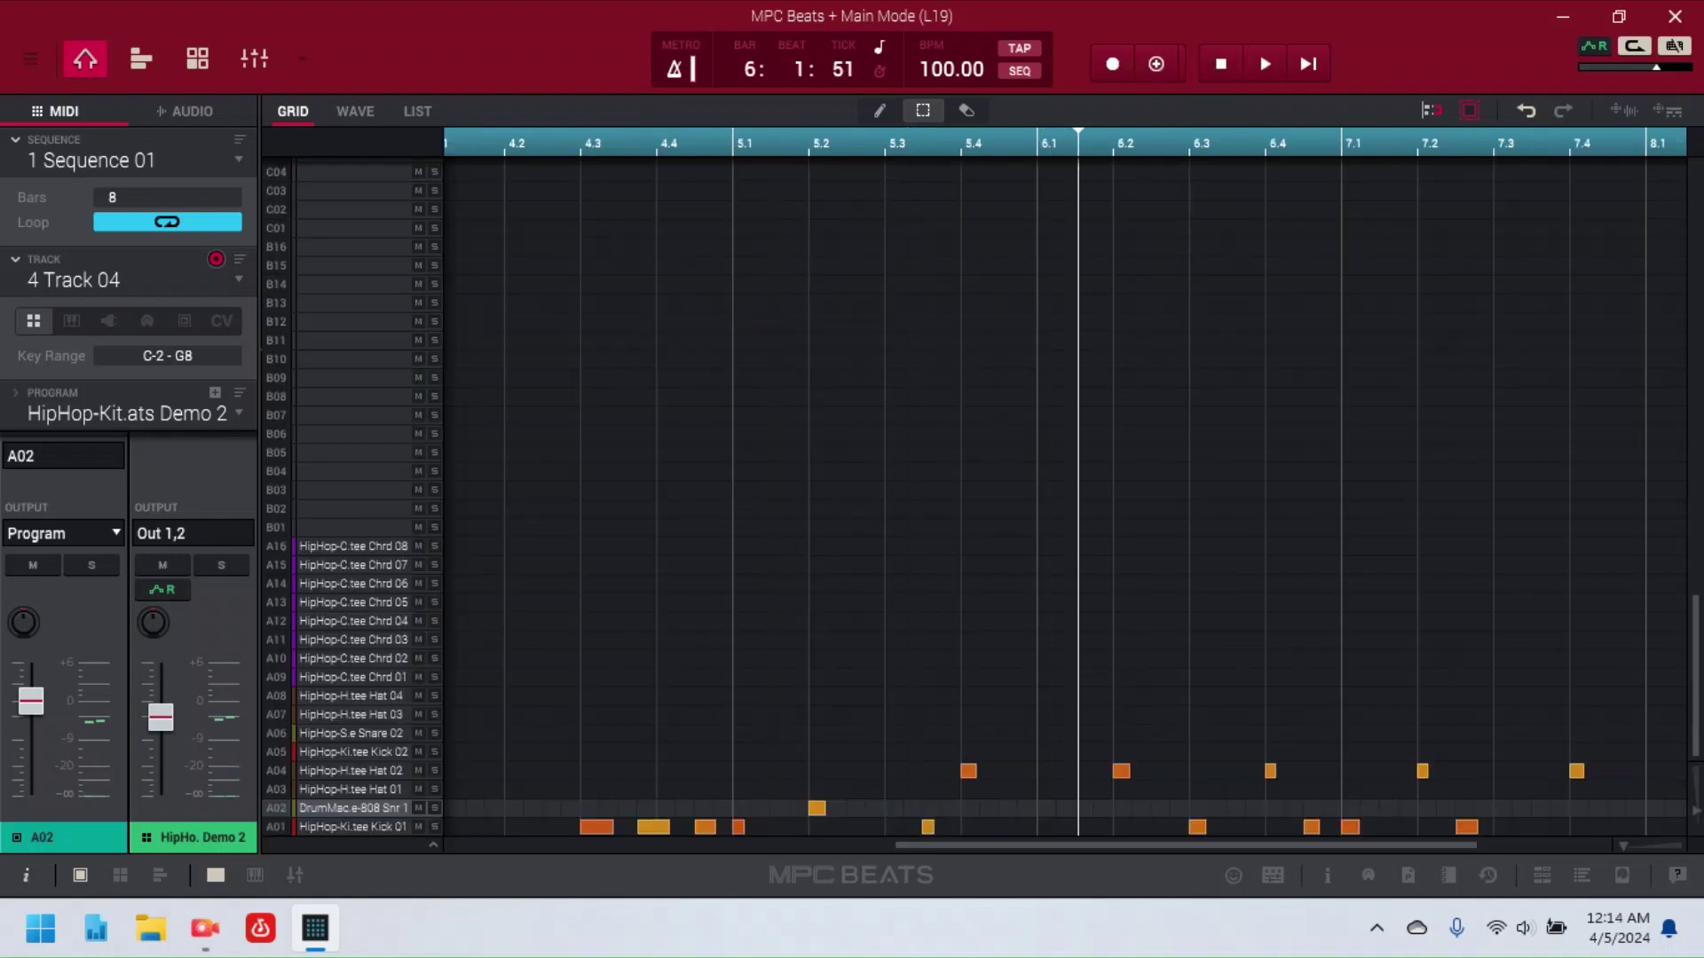
{"action": "left_click", "coordinate": [968, 771]}
{"action": "left_click_drag", "start_coordinate": [968, 772], "coordinate": [968, 808]}
{"action": "left_click_drag", "start_coordinate": [1121, 771], "coordinate": [1121, 808]}
{"action": "mouse_move", "coordinate": [1270, 771]}
Step: Play the pattern from bar 5 and move the Hat 02 notes in bars 7 and 8 onto the 808 Snr 1 row
{"action": "key", "text": "Left"}
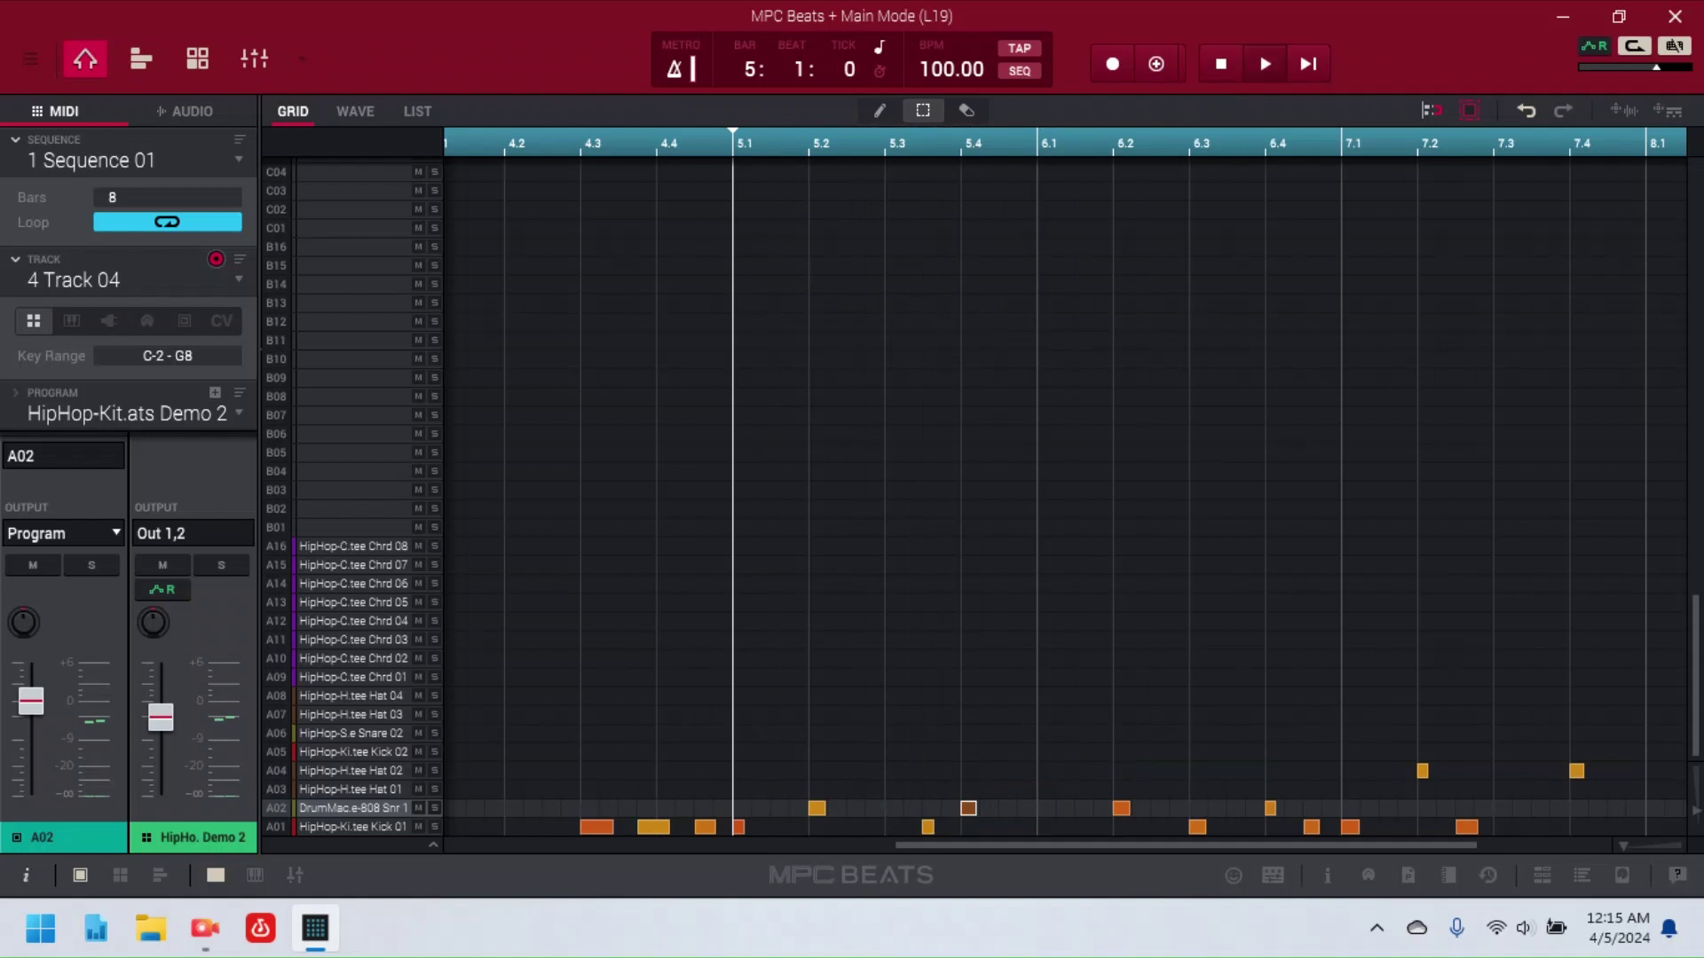
{"action": "left_click", "coordinate": [1265, 64]}
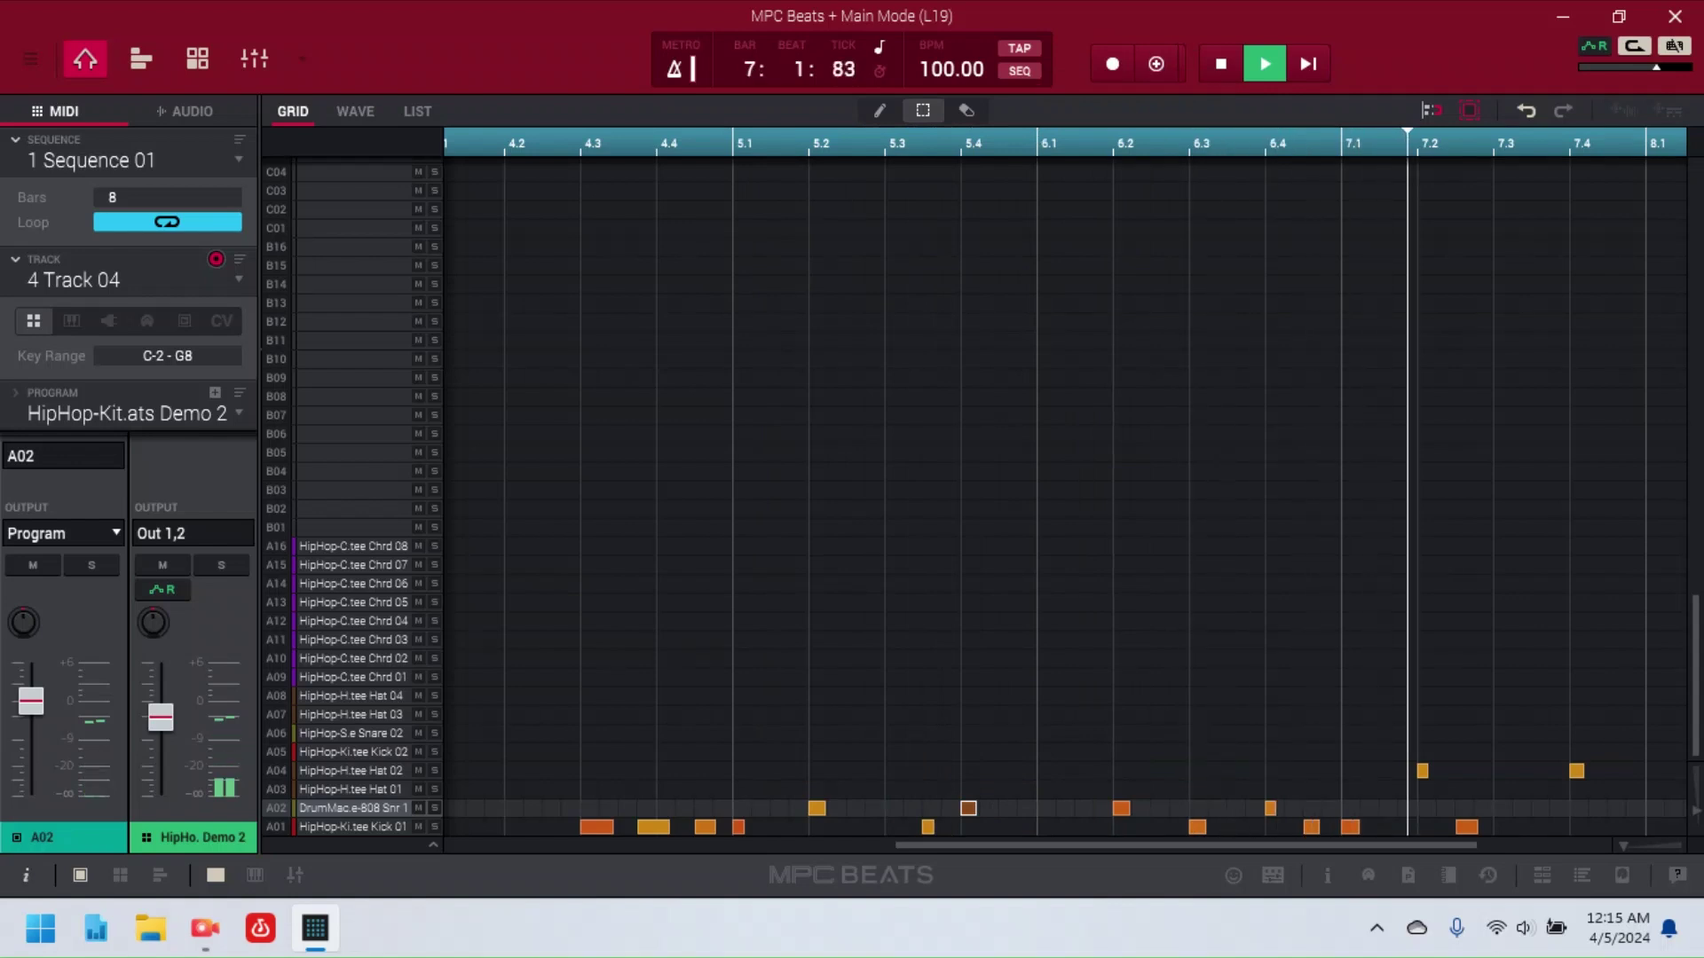
{"action": "key", "text": "space"}
{"action": "scroll", "coordinate": [1065, 497], "scroll_direction": "right", "scroll_amount": 3}
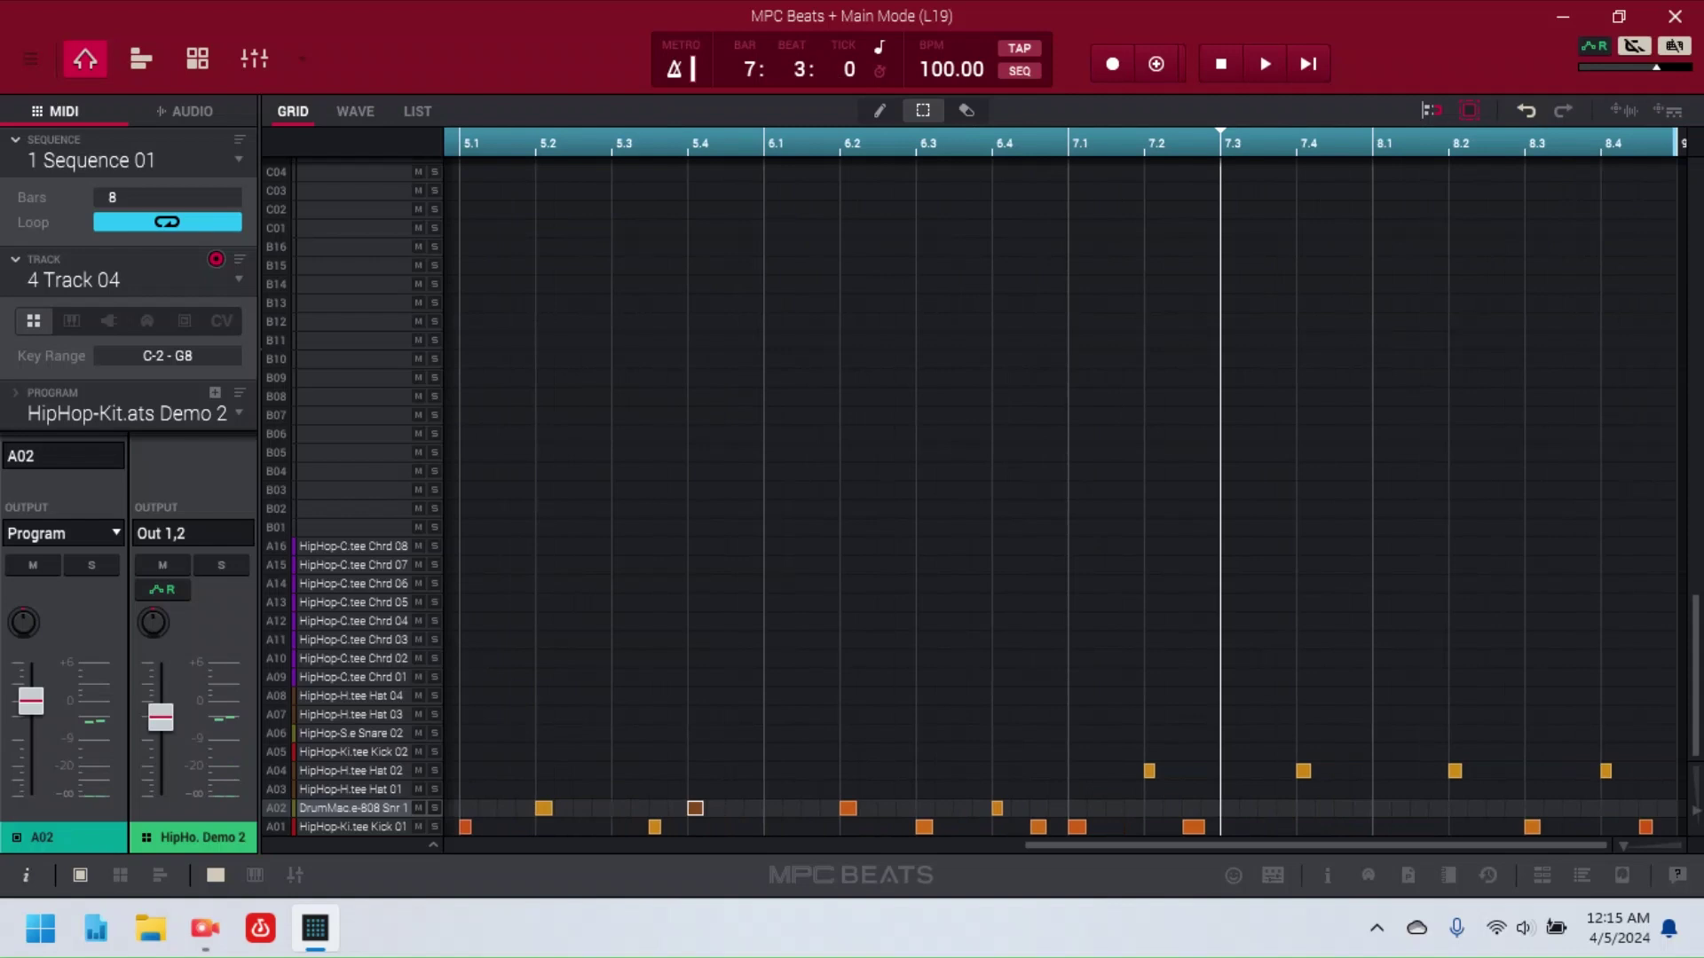
{"action": "left_click_drag", "start_coordinate": [1149, 770], "coordinate": [1150, 808]}
{"action": "left_click_drag", "start_coordinate": [1303, 770], "coordinate": [1303, 807]}
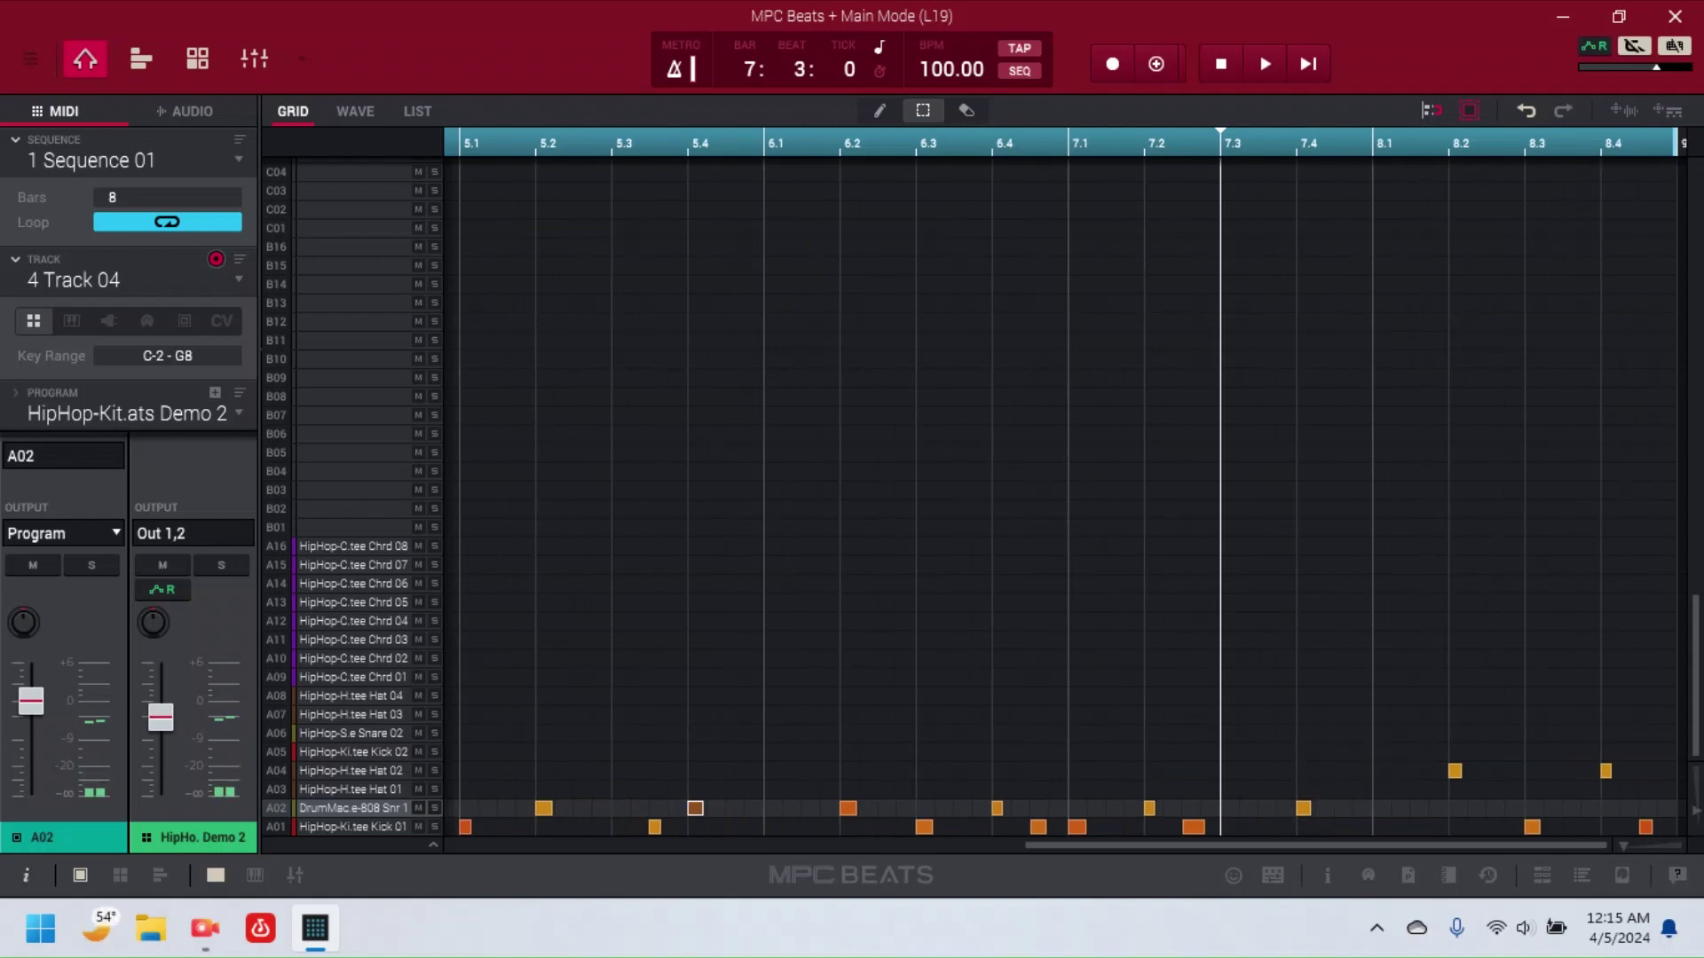
{"action": "left_click_drag", "start_coordinate": [1455, 770], "coordinate": [1455, 807]}
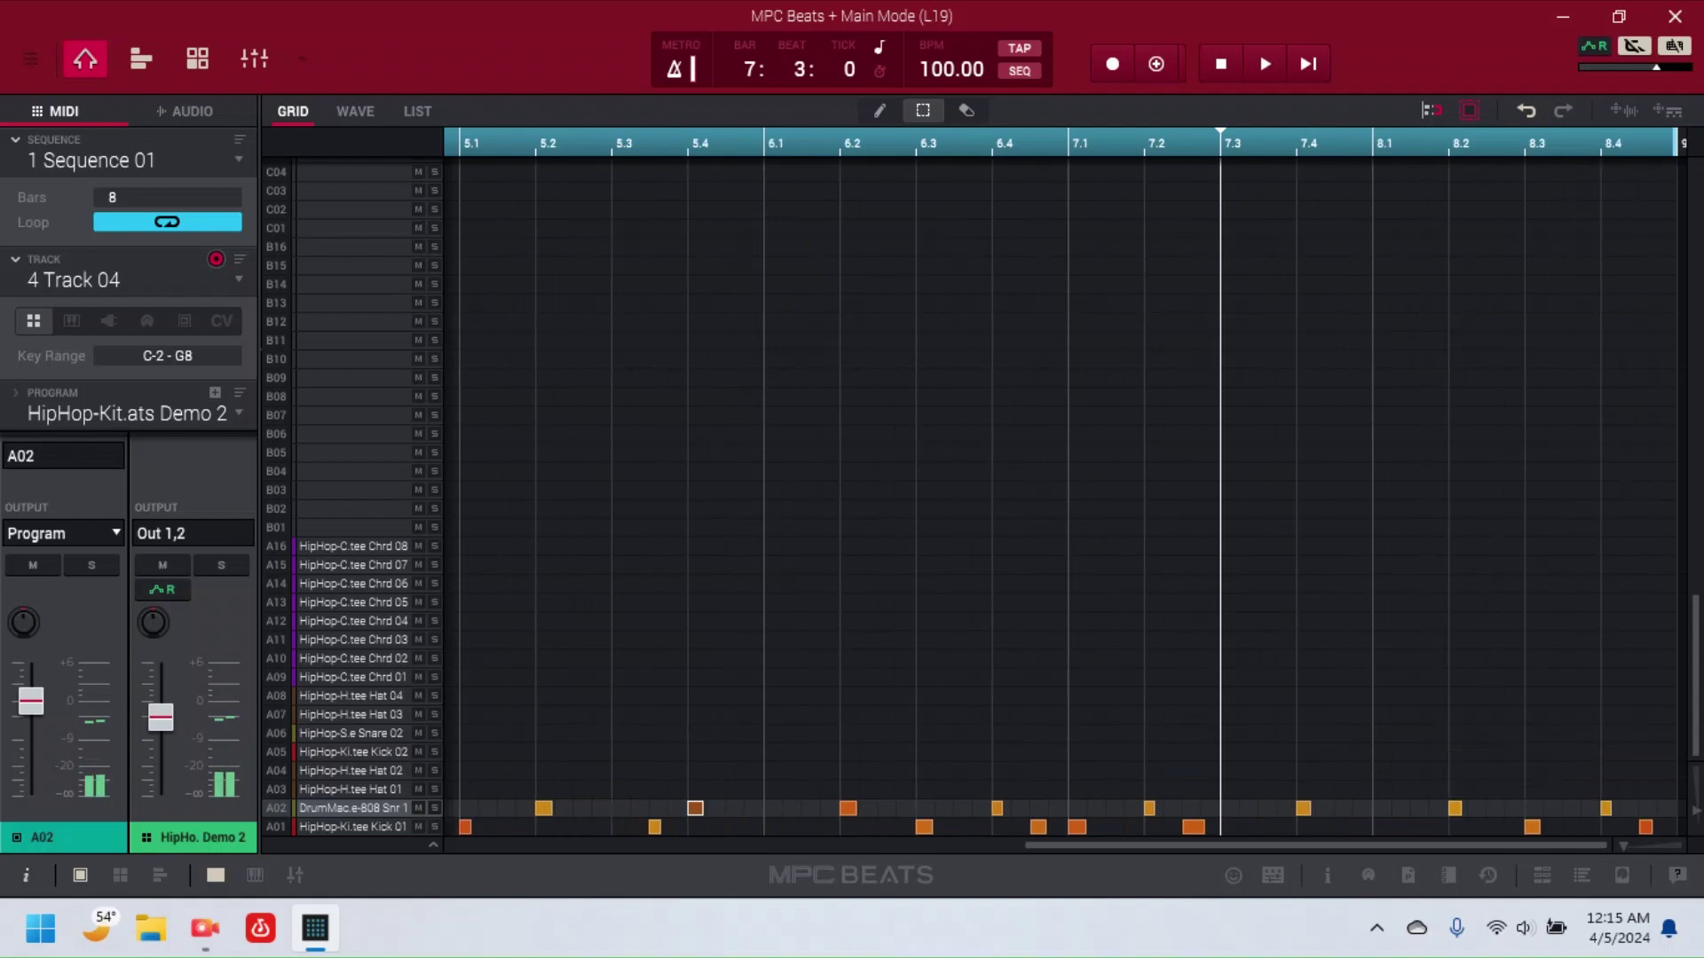
Step: Close the browser and overdub two Cuetee Hat 02 hits per bar across bars 5 to 8 of Track 04
{"action": "key", "text": "space"}
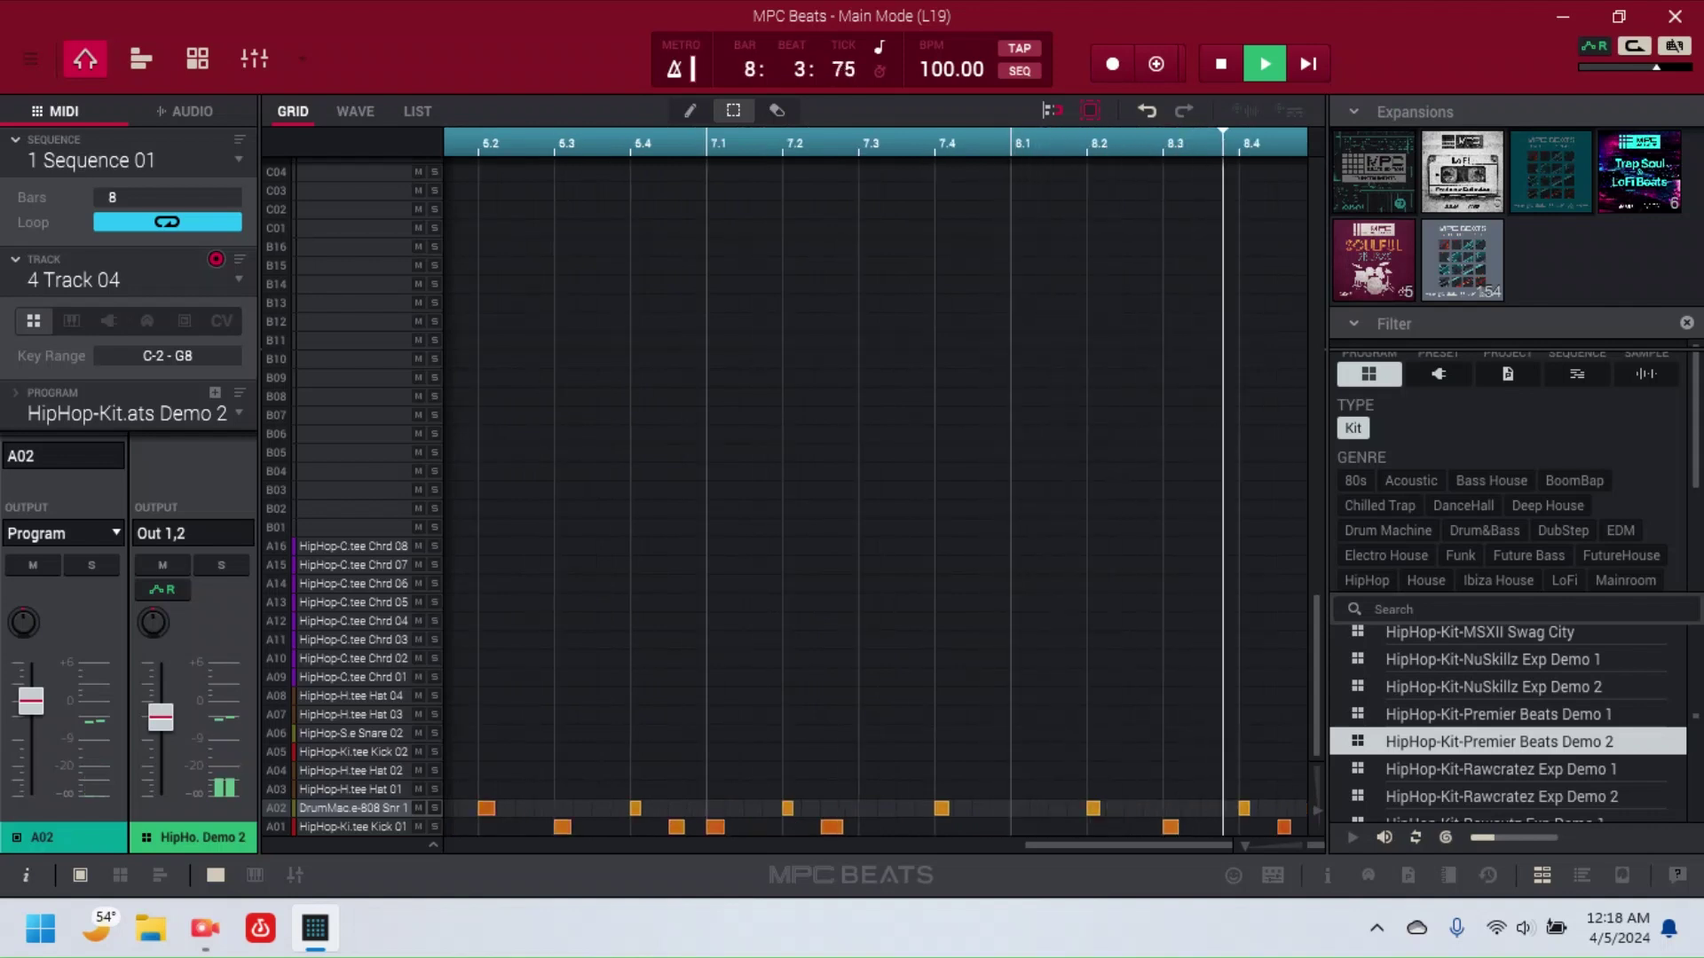
{"action": "key", "text": "ctrl+b"}
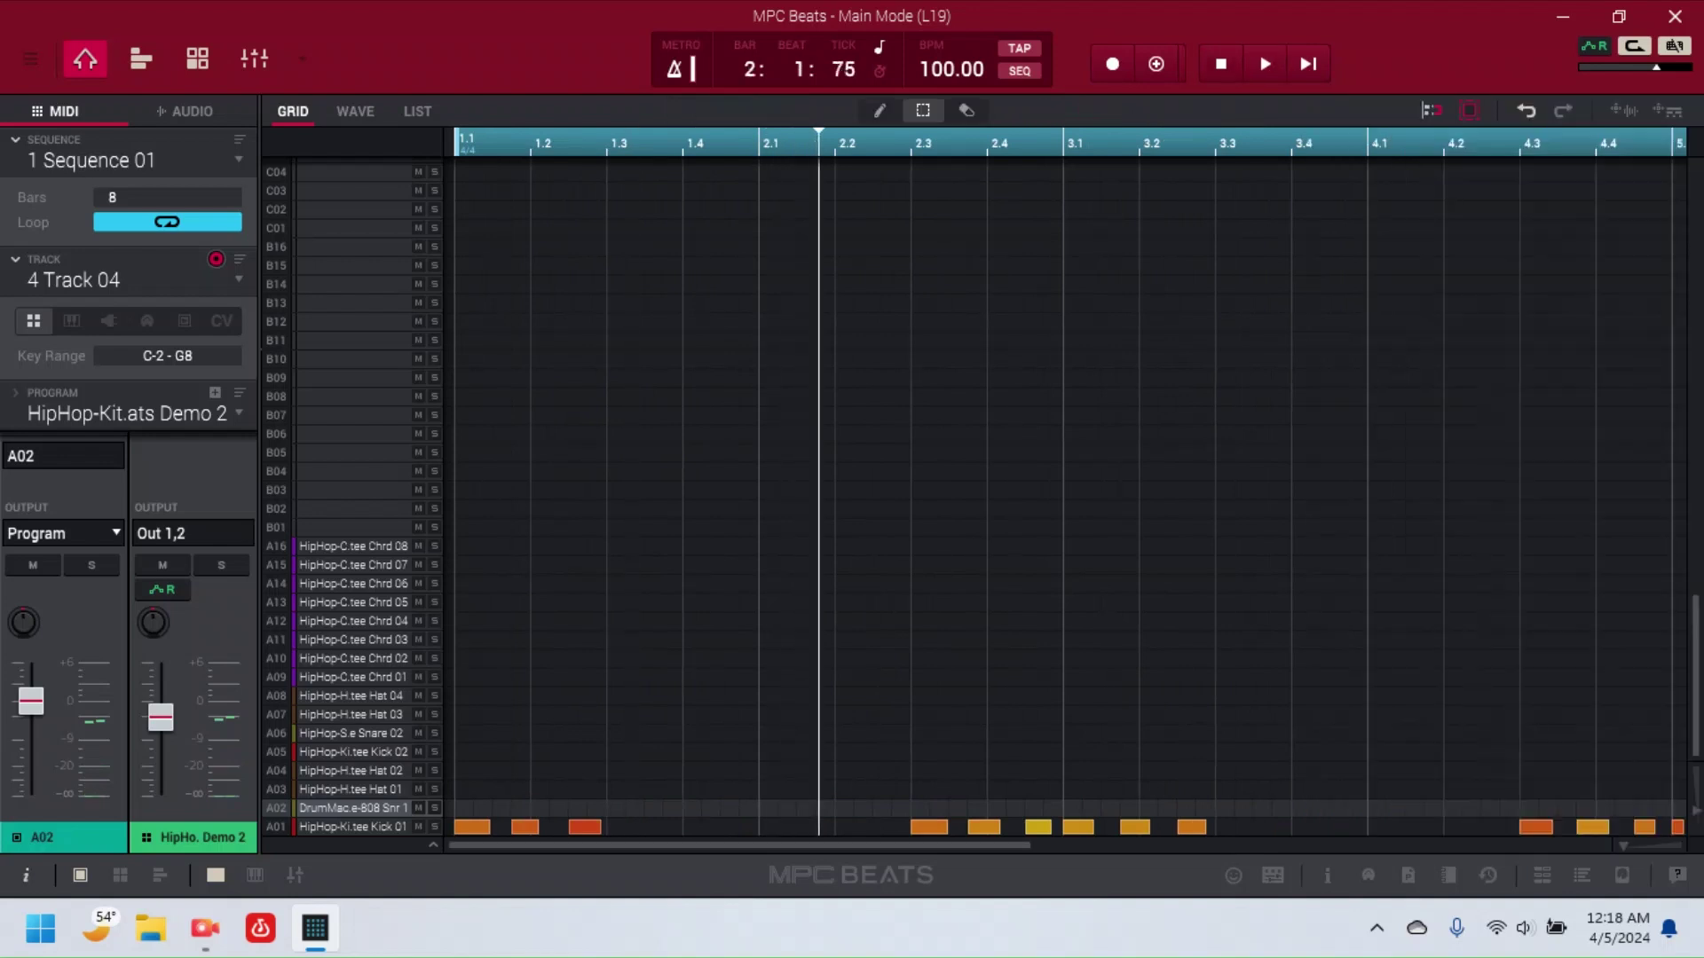
{"action": "scroll", "coordinate": [1065, 489], "scroll_direction": "right", "scroll_amount": 3}
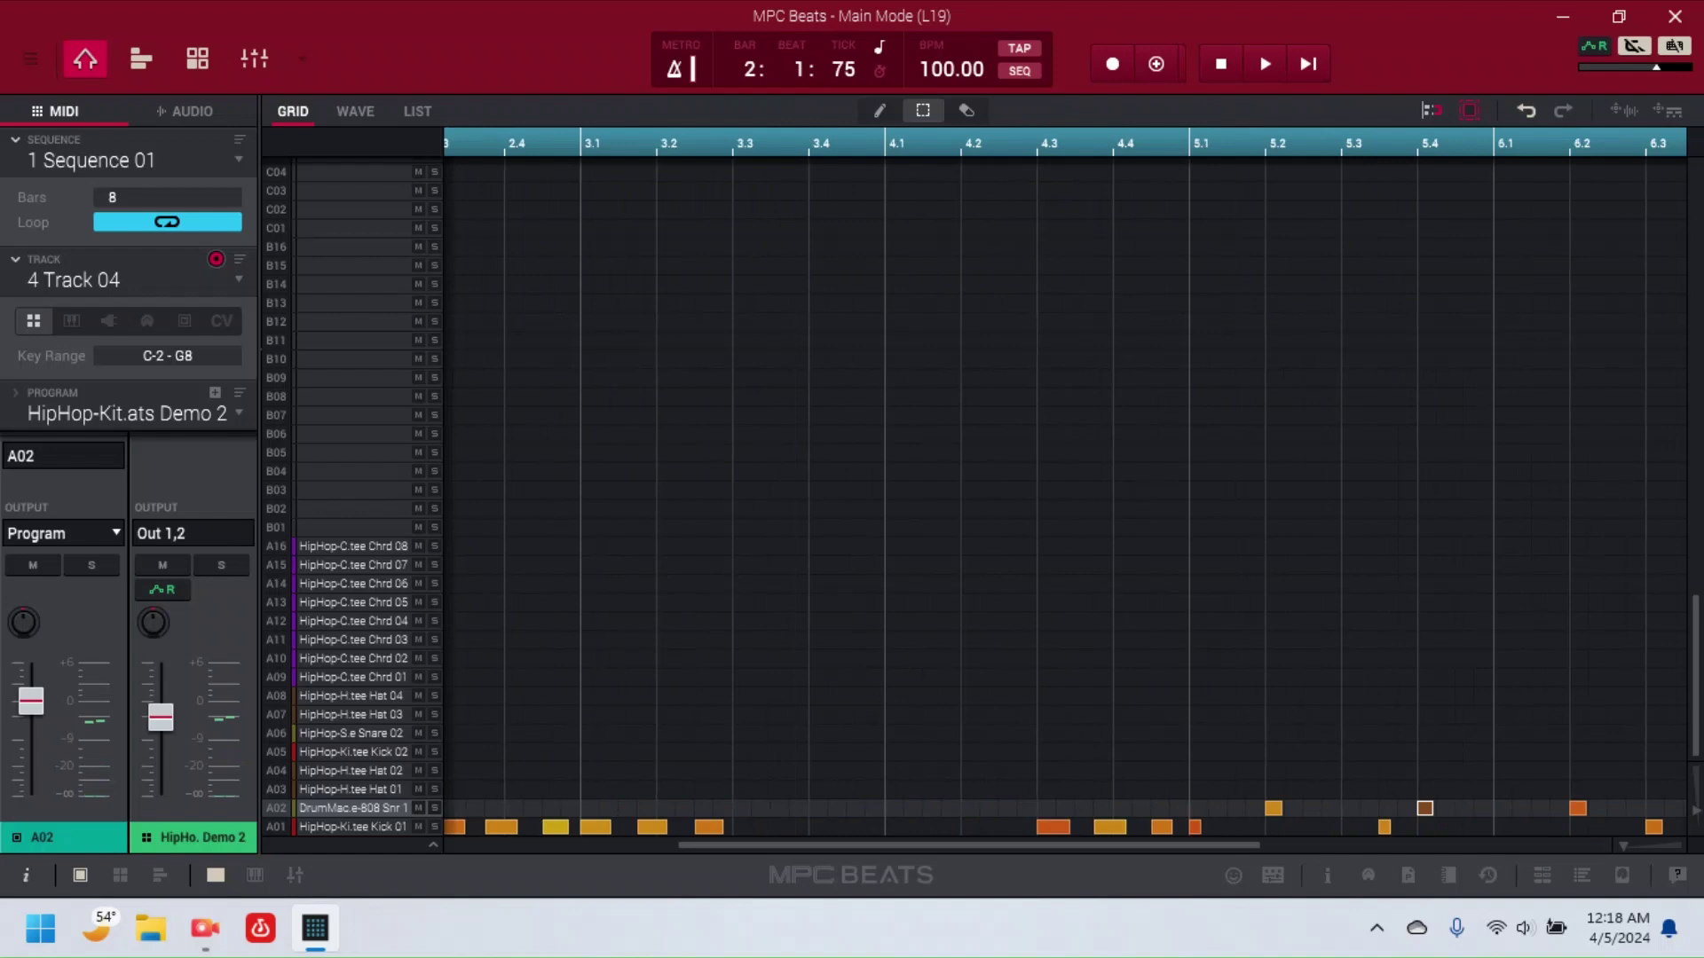
{"action": "left_click", "coordinate": [1190, 137]}
{"action": "key", "text": "o"}
{"action": "key", "text": "space"}
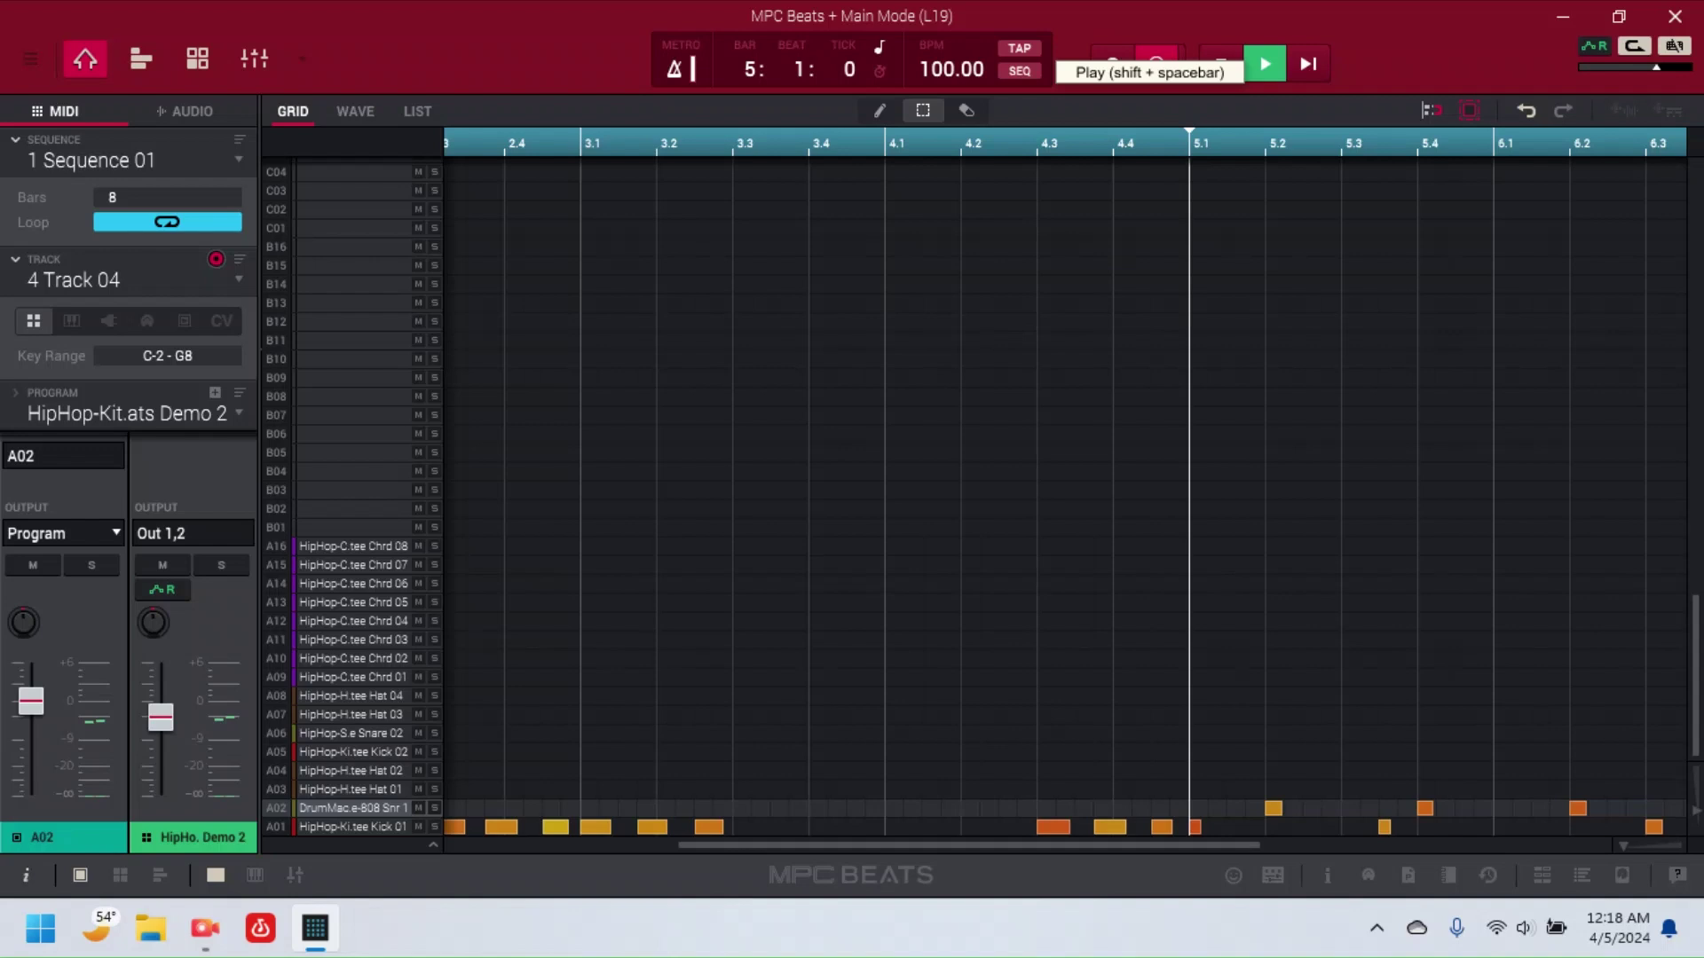
{"action": "key", "text": "v"}
{"action": "key", "text": "v"}
{"action": "key", "text": "v"}
{"action": "key", "text": "v"}
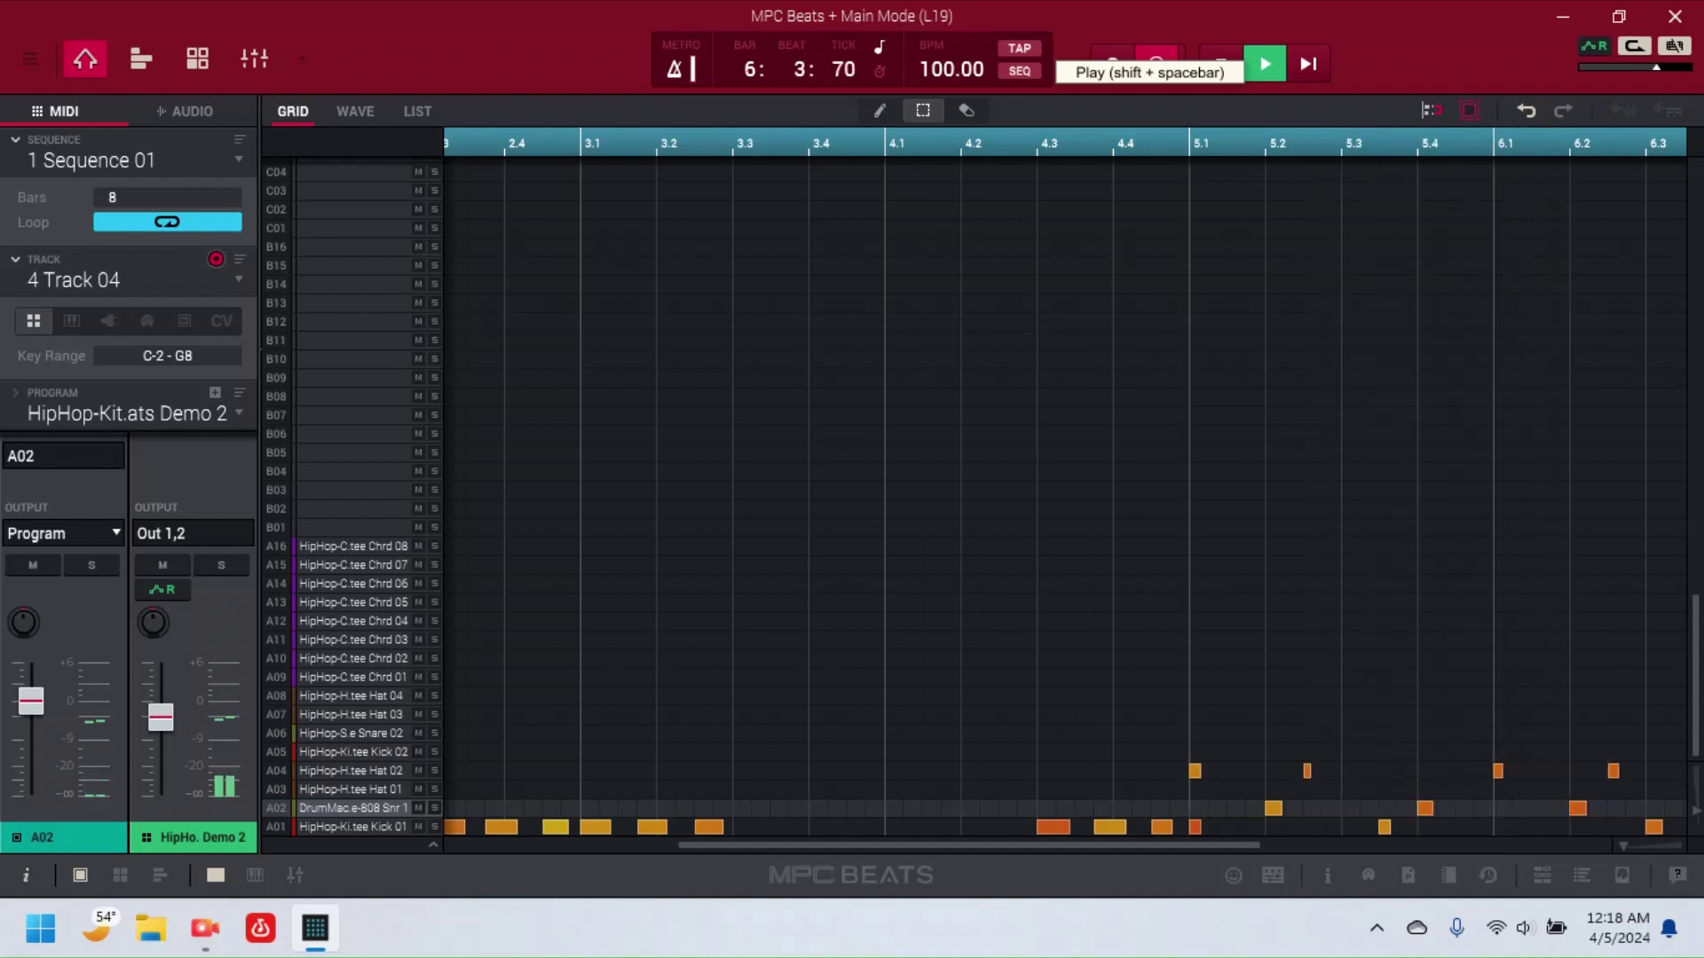
{"action": "key", "text": "v"}
{"action": "key", "text": "v"}
{"action": "key", "text": "v"}
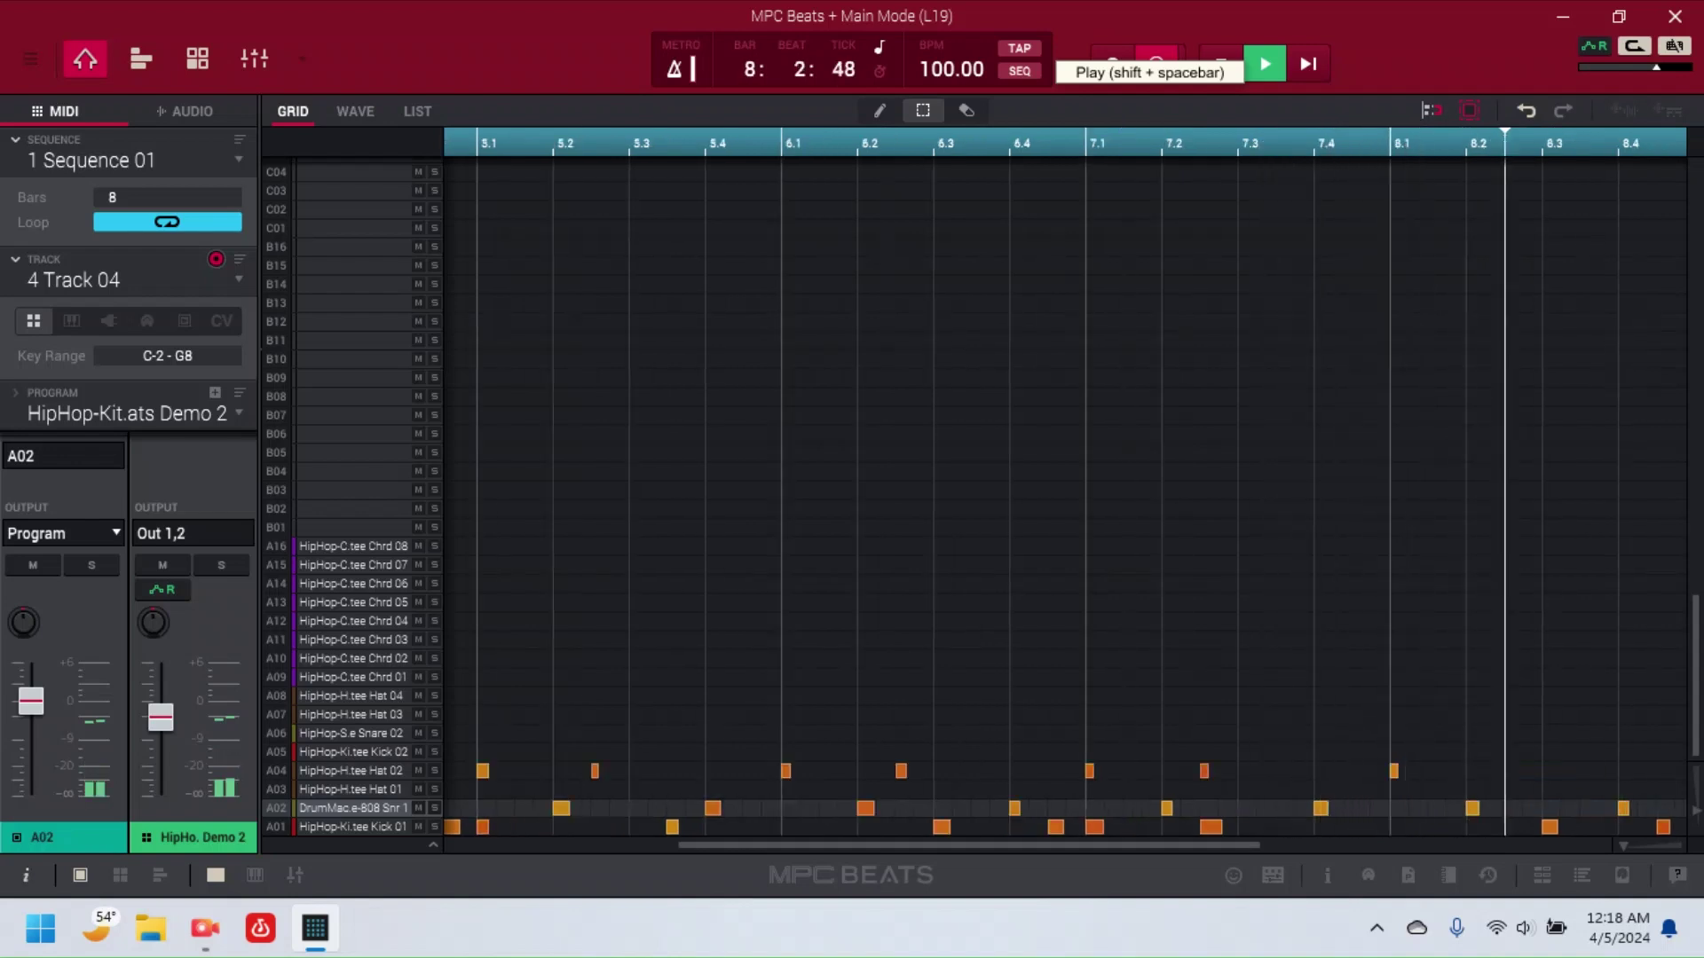
{"action": "key", "text": "v"}
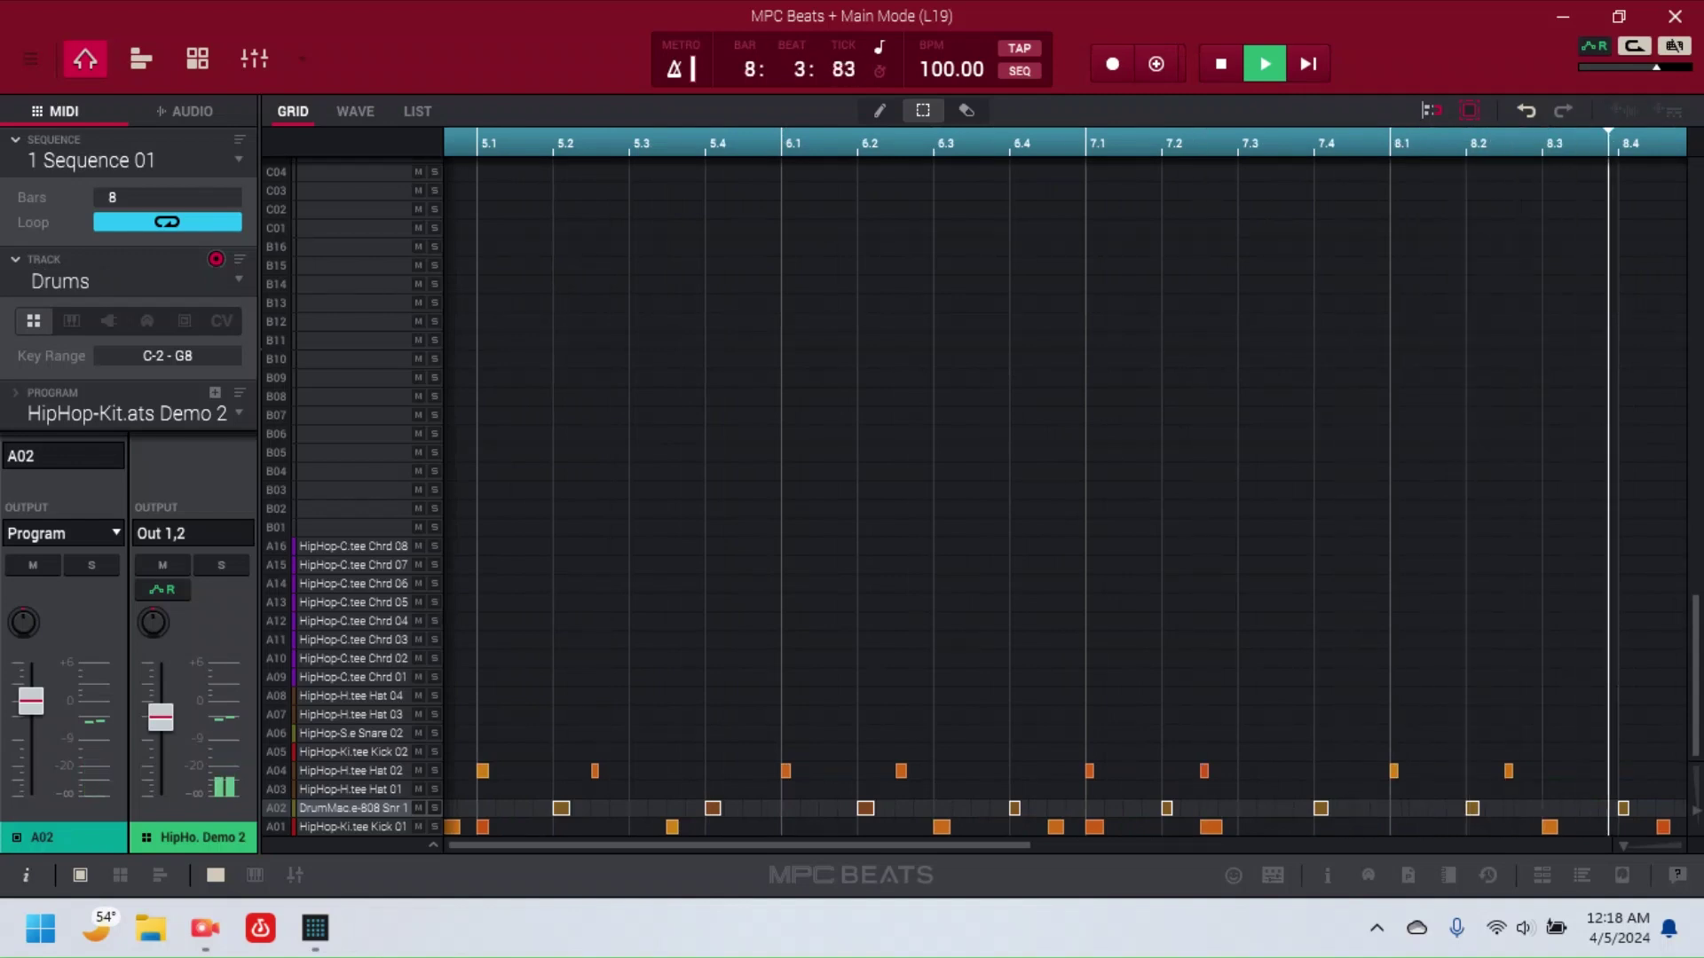
Step: Activate the Eraser tool and switch from the Drums track to the unused track 5 and on to the Keys track
{"action": "left_click", "coordinate": [967, 110]}
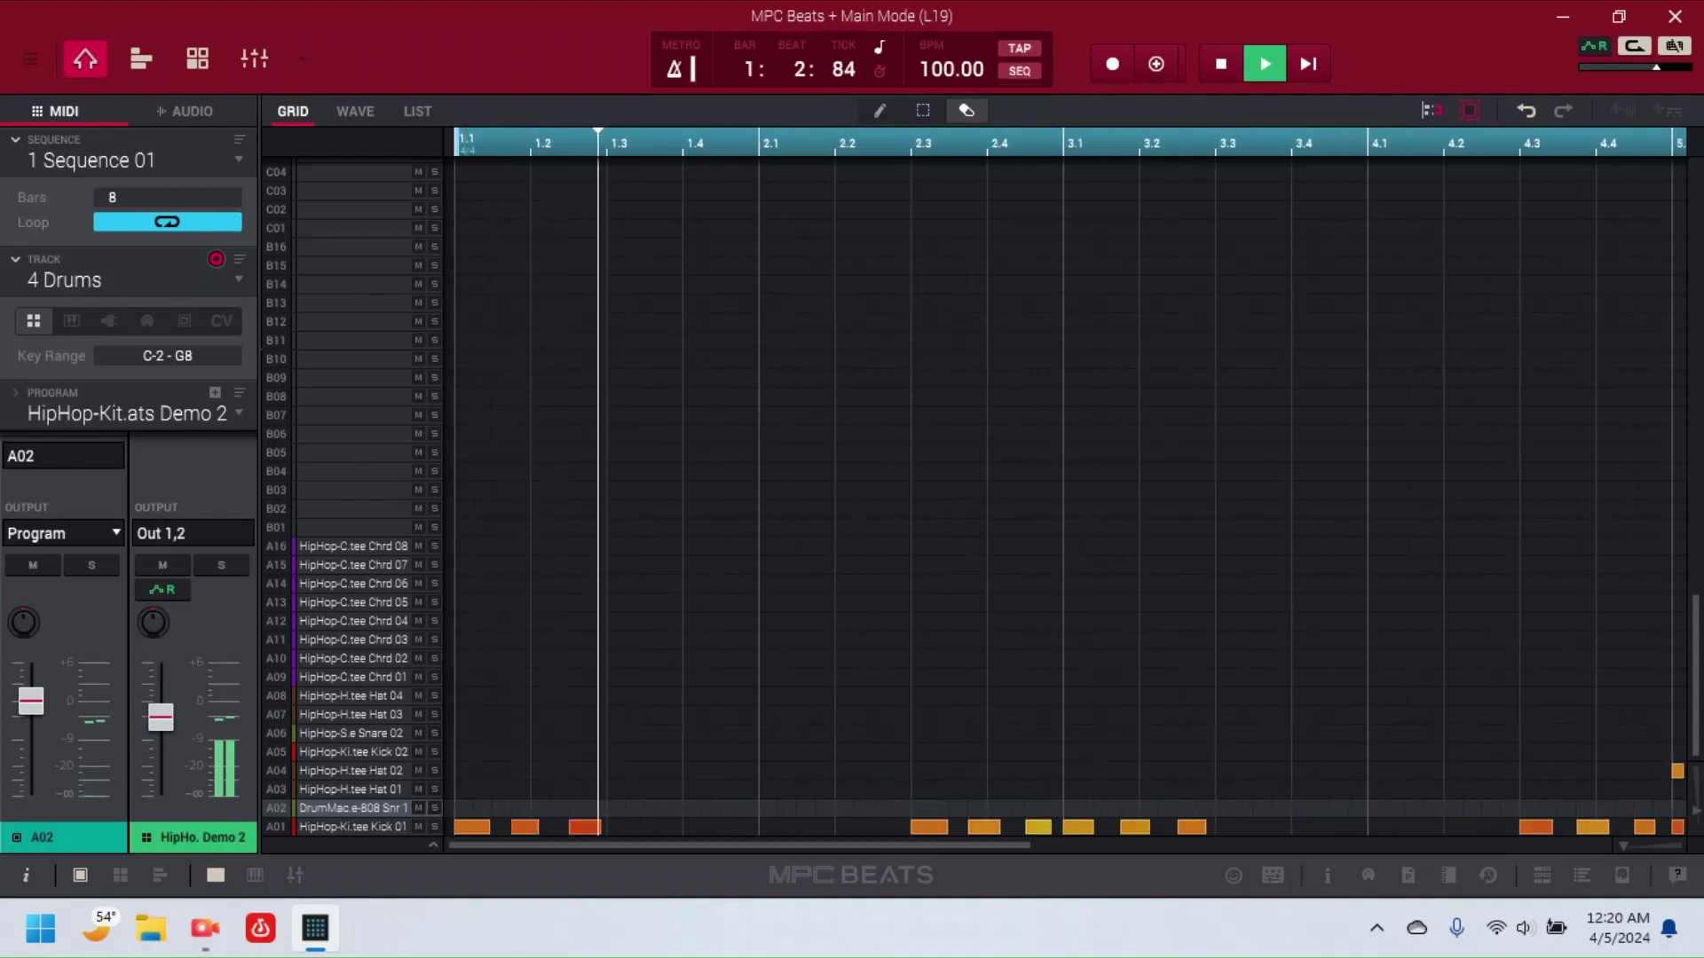
{"action": "left_click", "coordinate": [238, 280]}
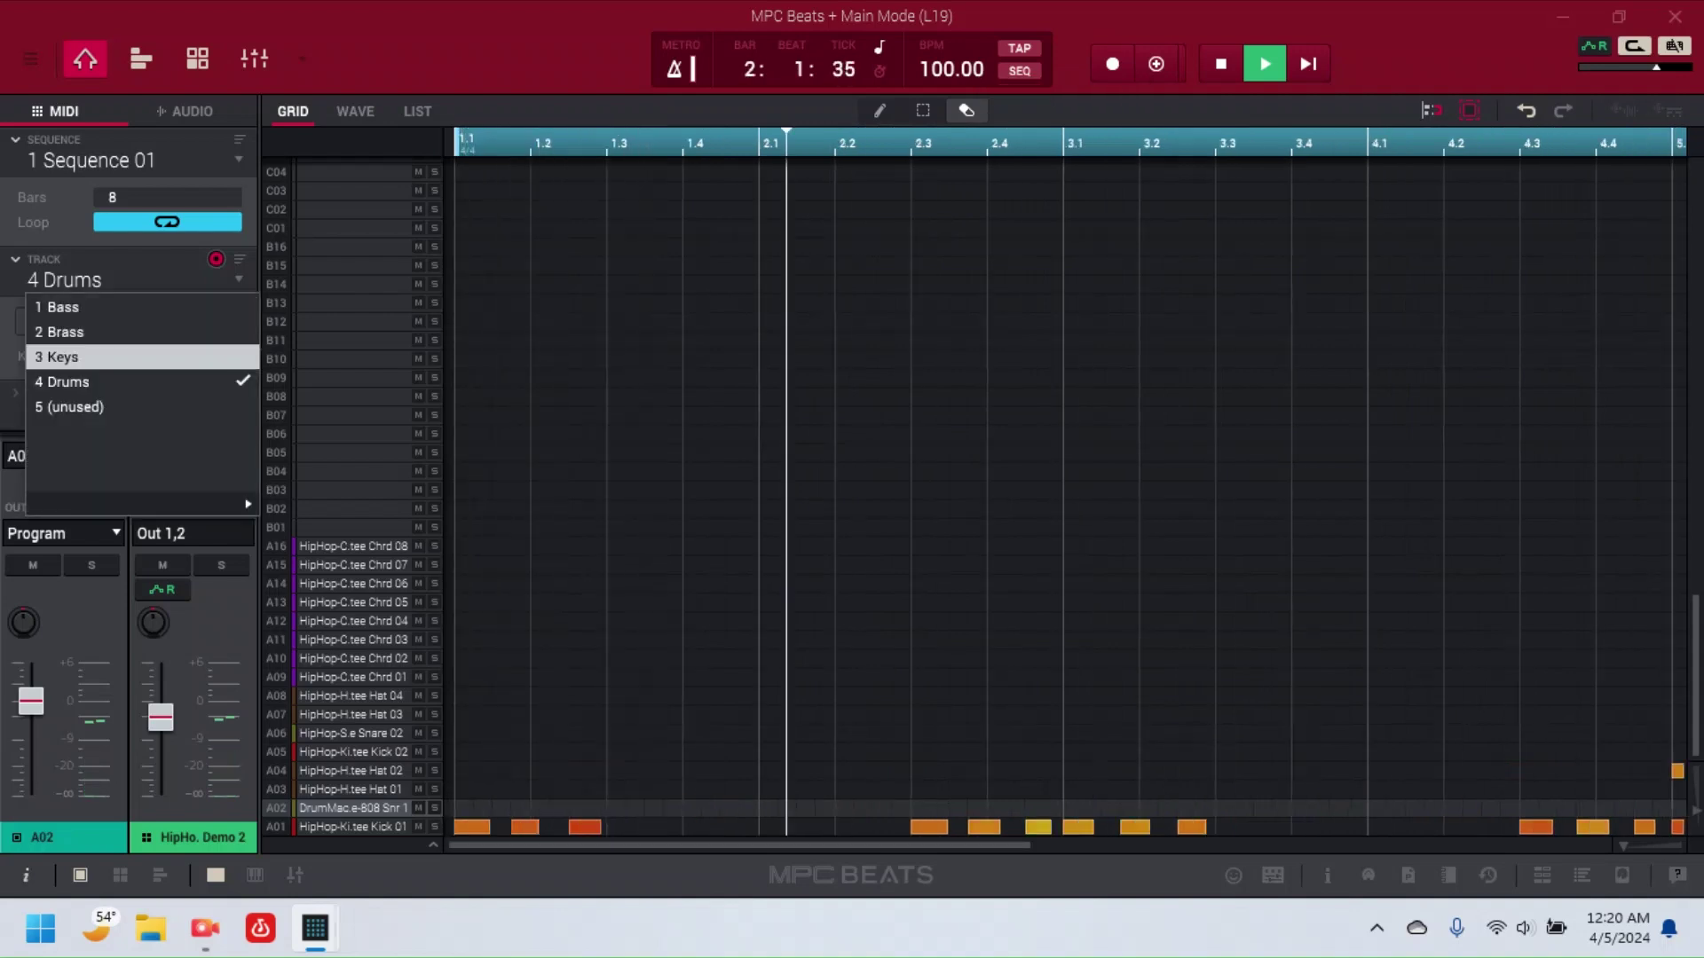
{"action": "left_click", "coordinate": [69, 406]}
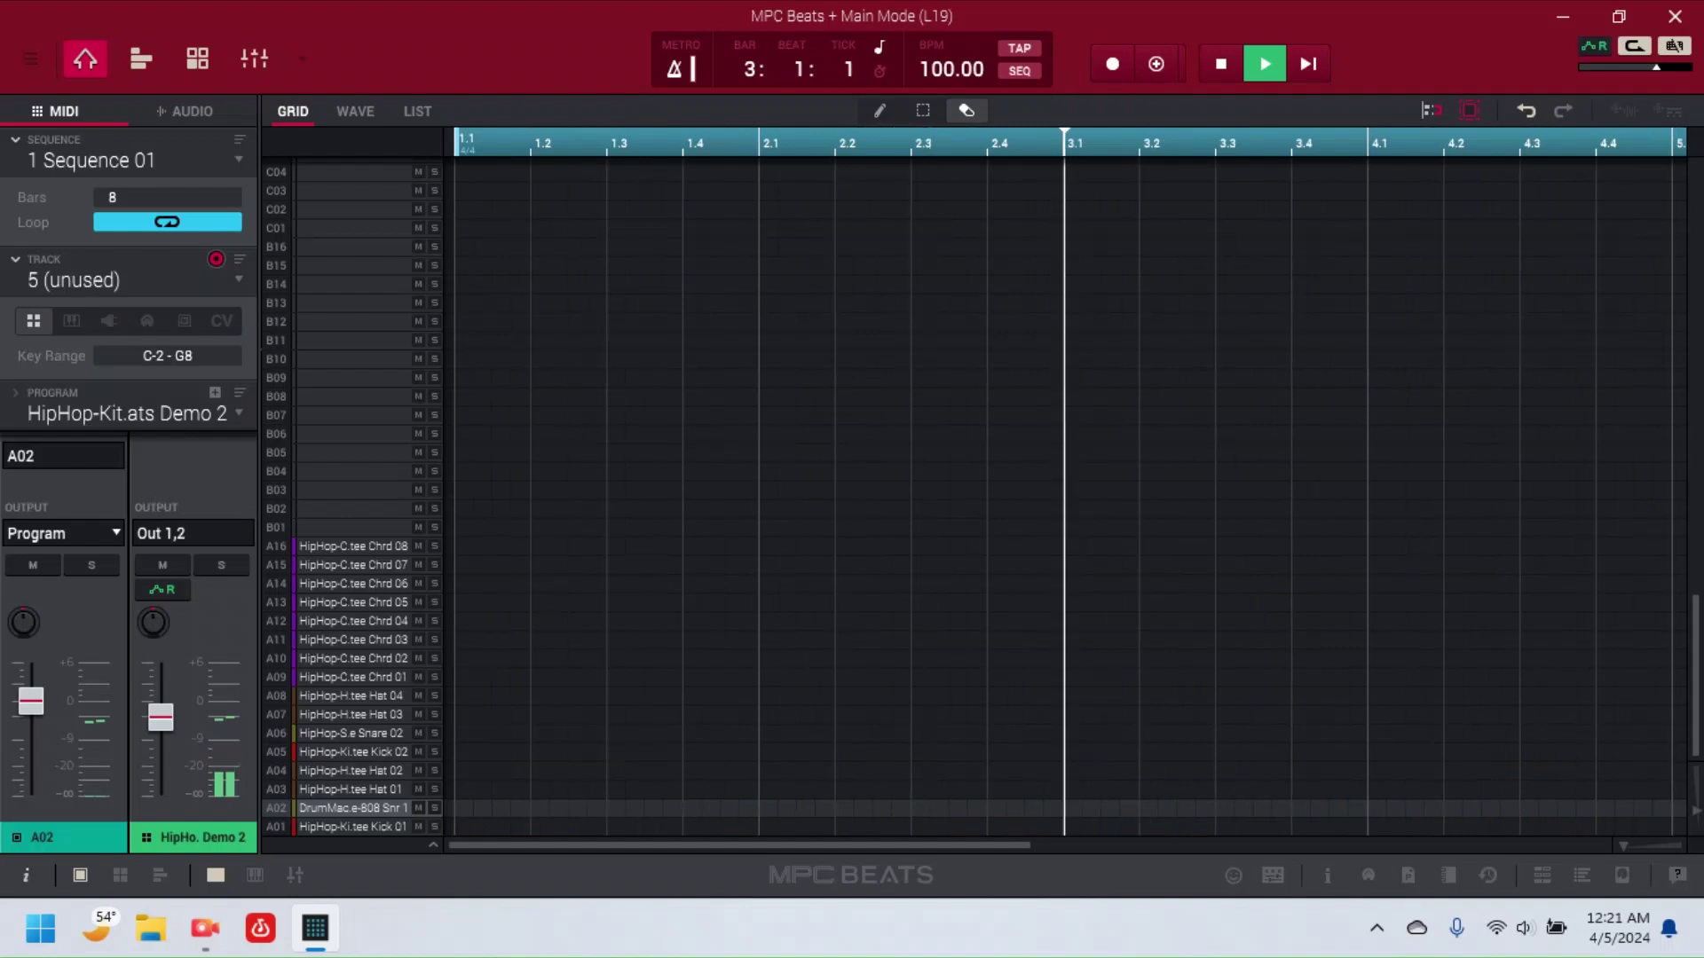
{"action": "left_click", "coordinate": [239, 279]}
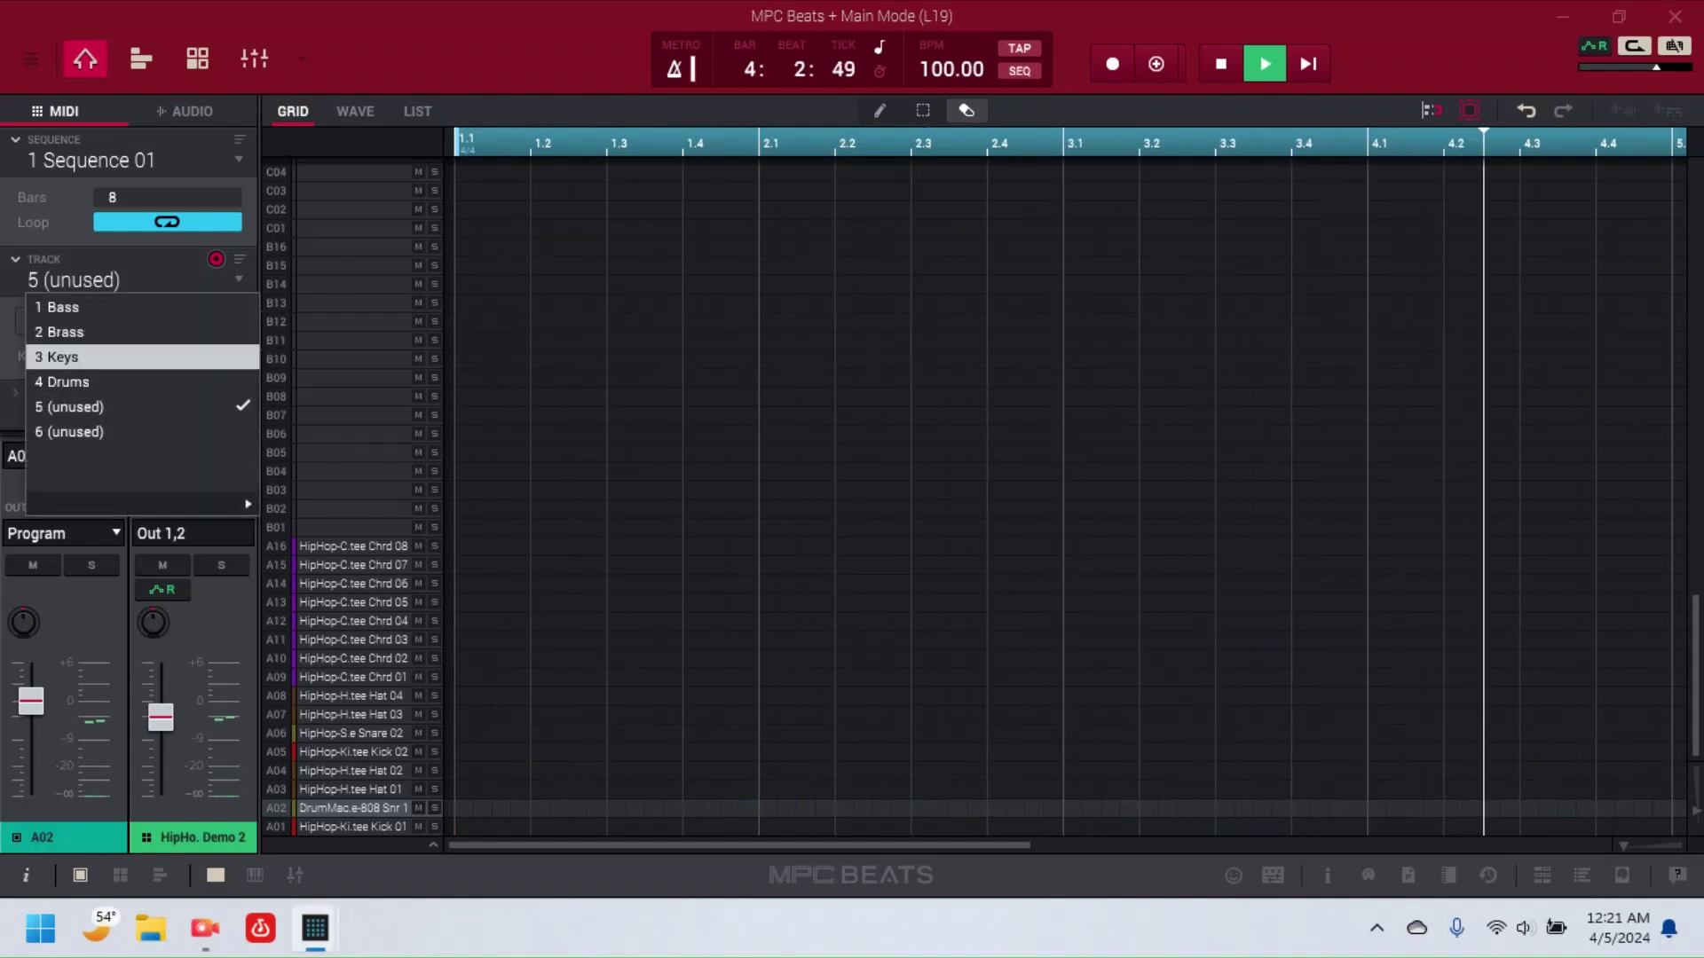
{"action": "left_click", "coordinate": [62, 357]}
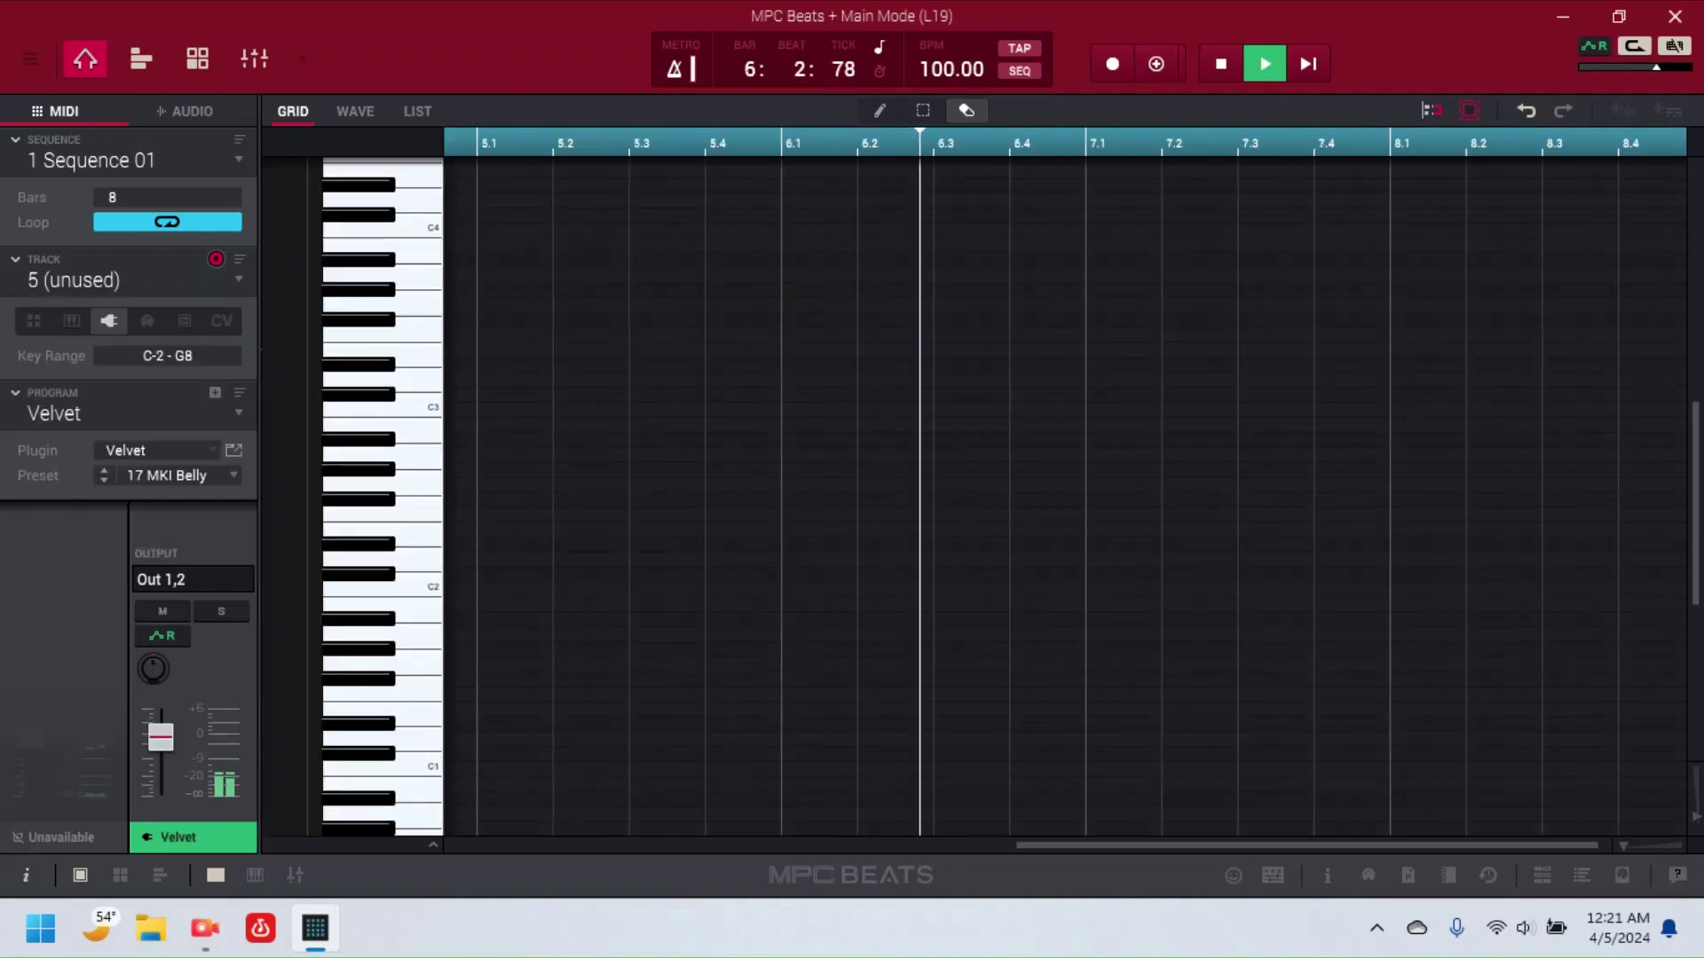
Step: Set track 5 to a new TubeSynth program with a synth strings preset and try overdubbing from bar 1
{"action": "left_click", "coordinate": [125, 414]}
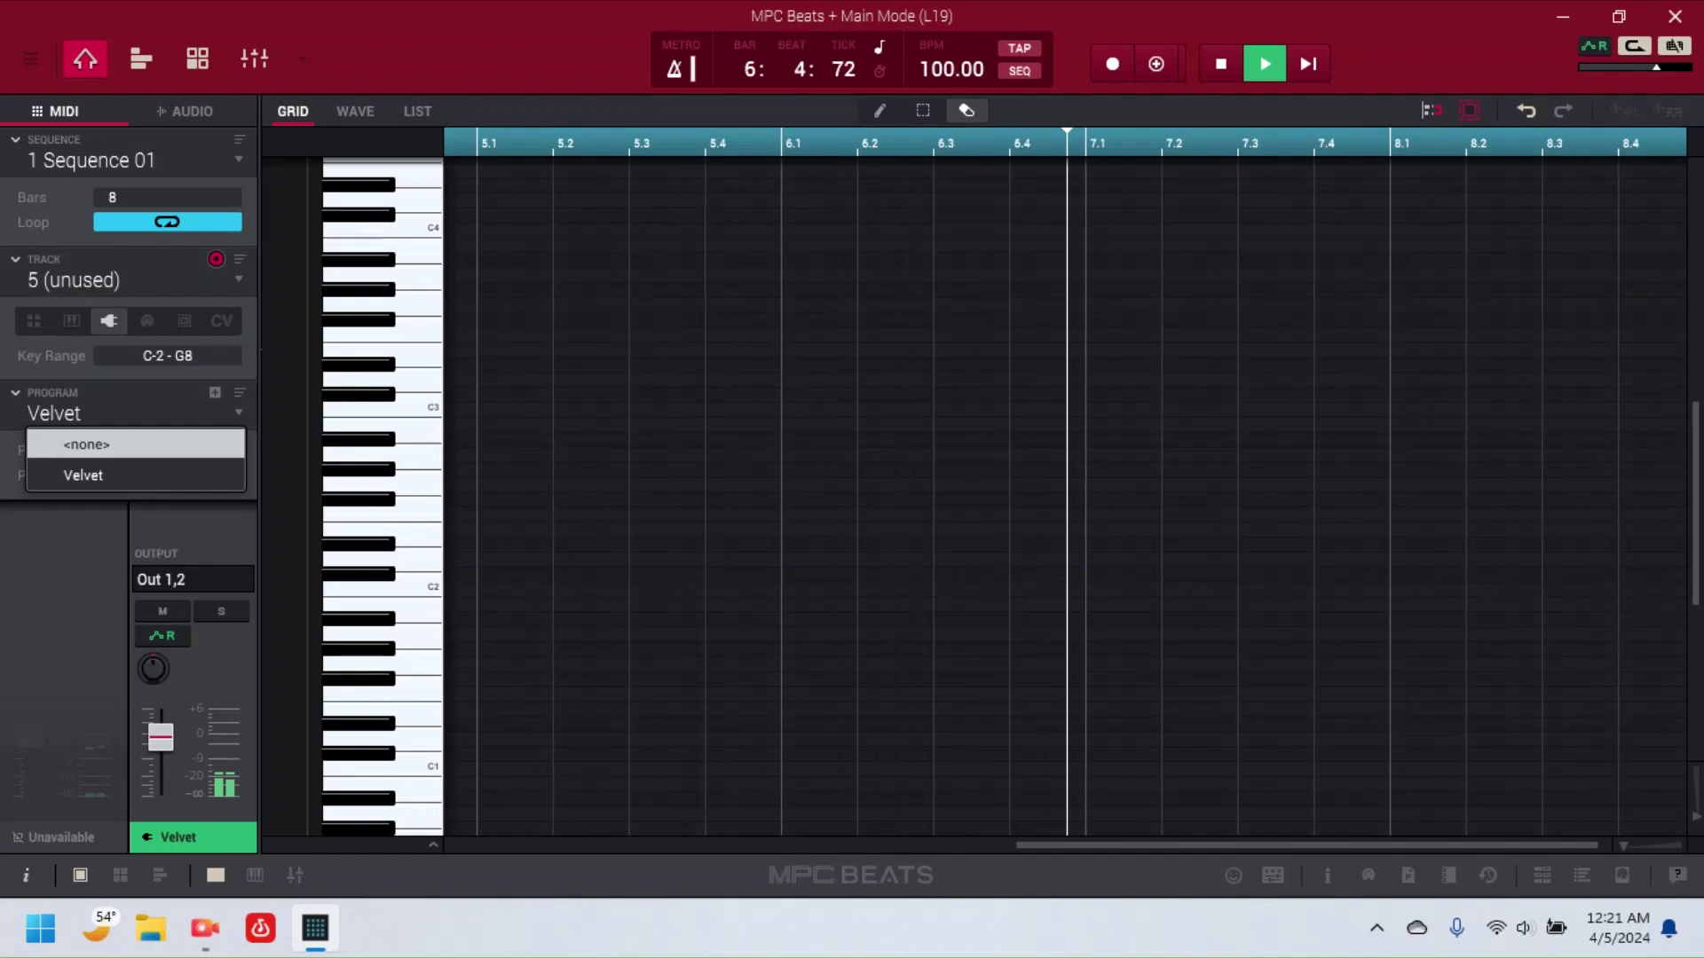
{"action": "key", "text": "Escape"}
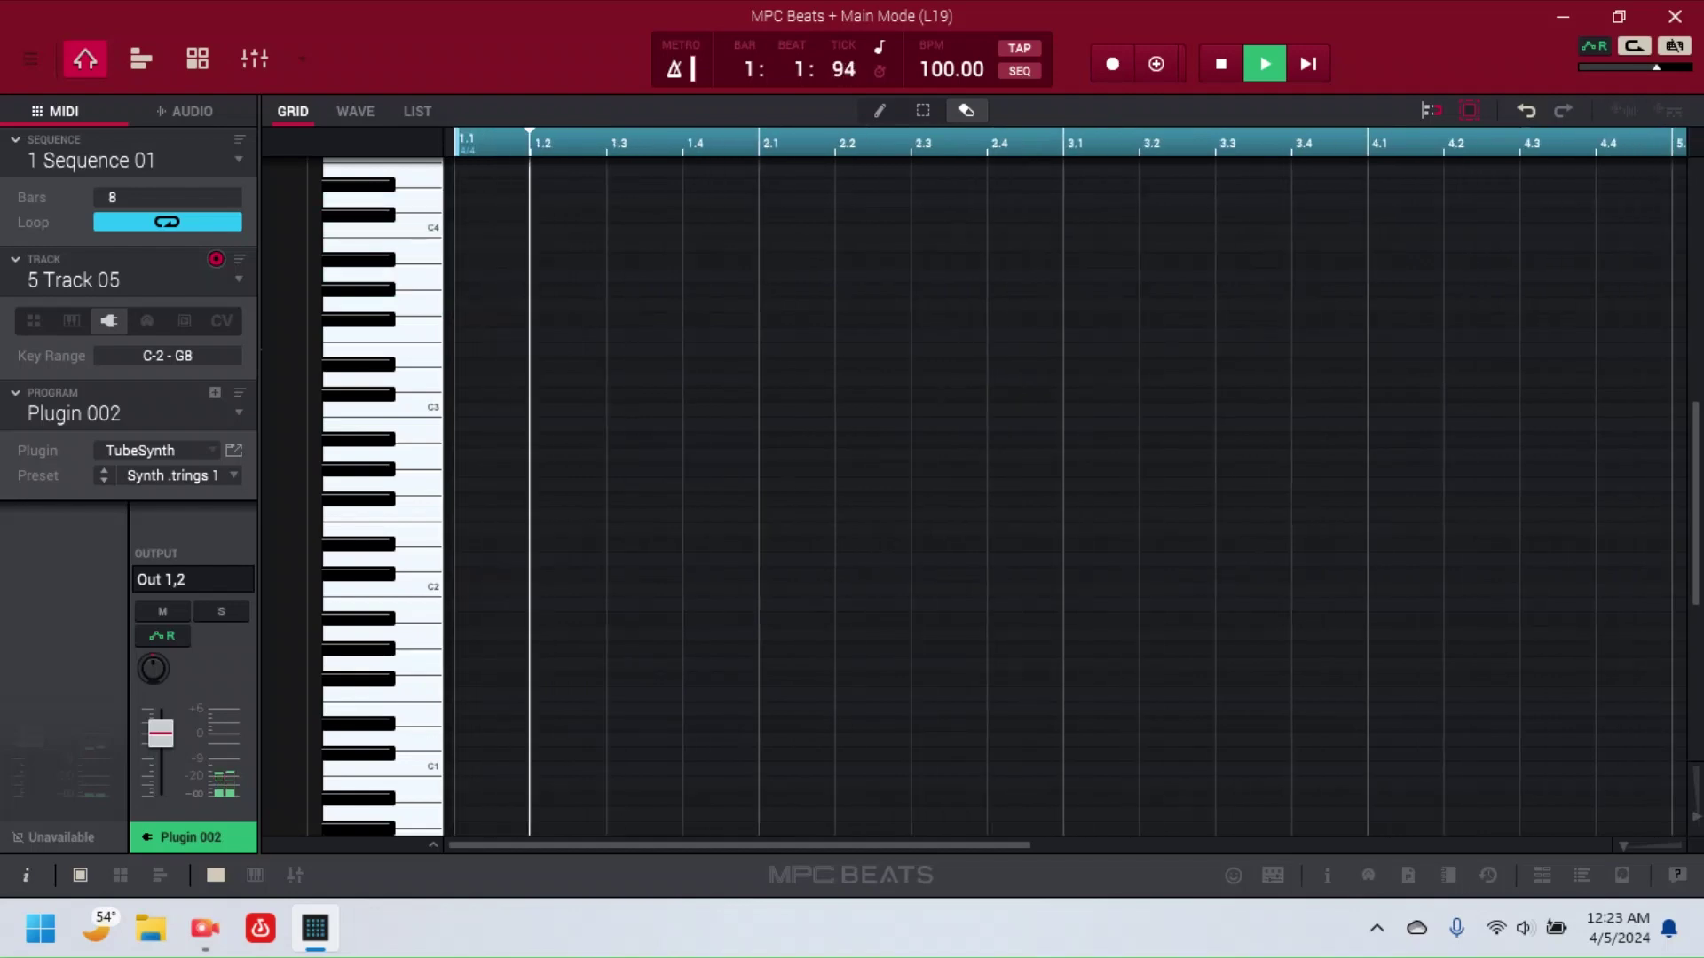
{"action": "key", "text": "o"}
{"action": "key", "text": "space"}
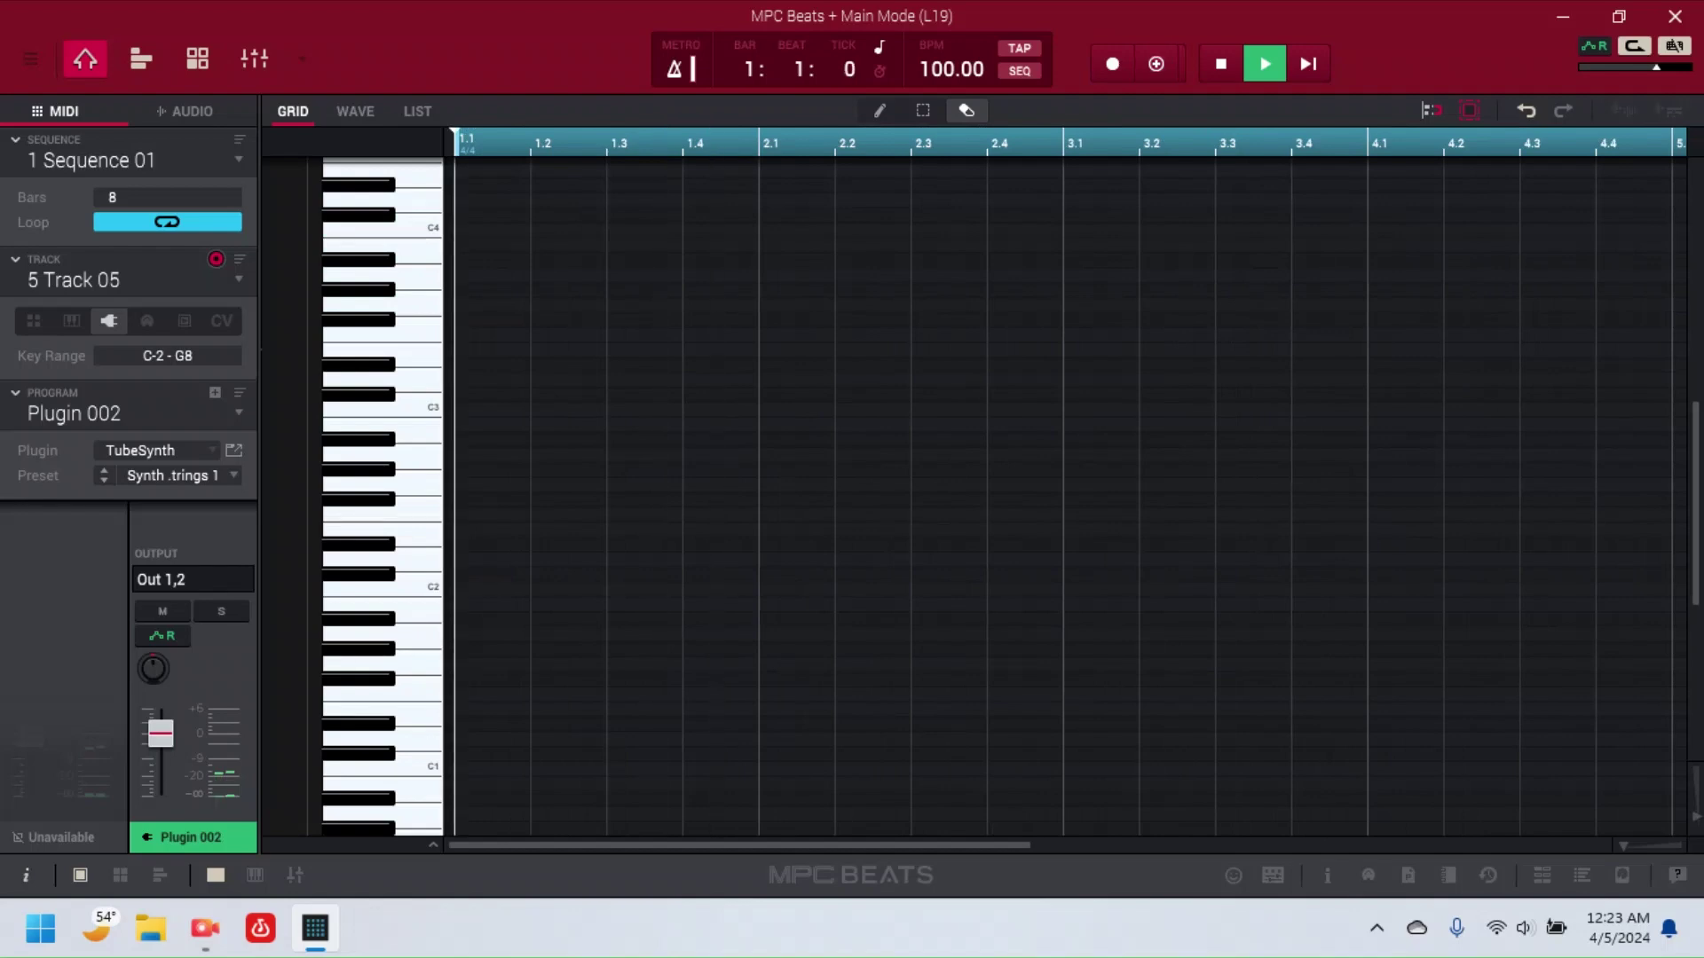
{"action": "key", "text": "o"}
{"action": "key", "text": "space"}
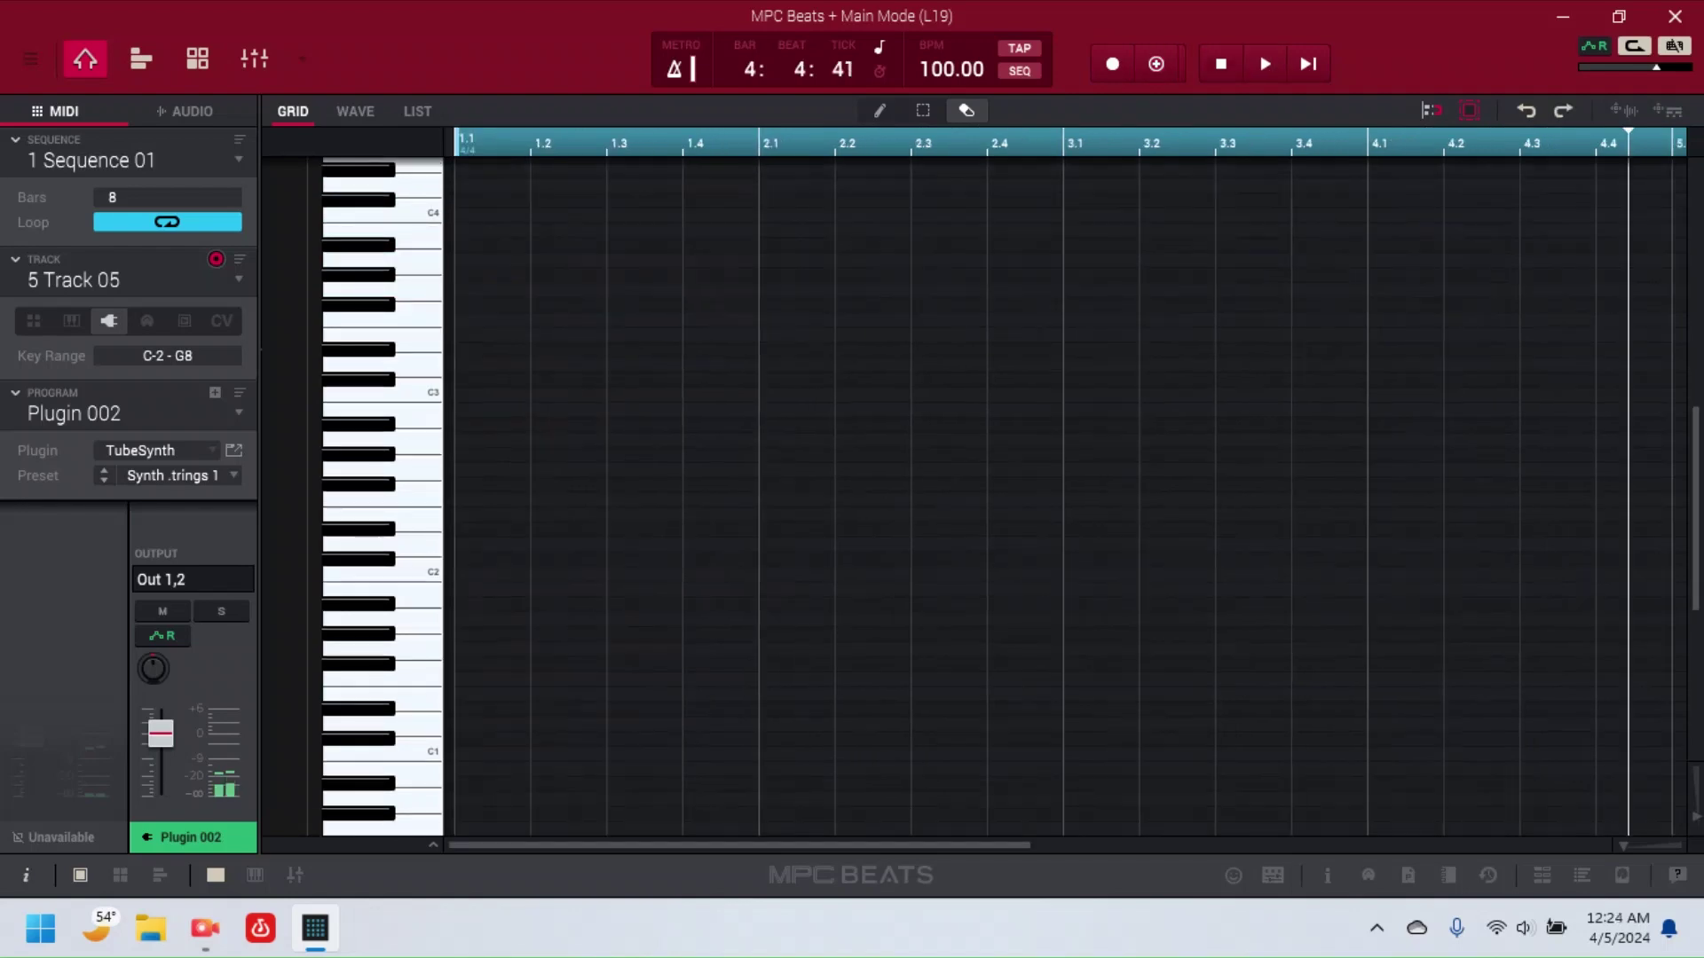
Step: Overdub half-bar notes G3, B3, C4, D4, A3, B3, C4, D4 over four bars of Track 05 and repeat them in bars 5 to 8
{"action": "key", "text": "space"}
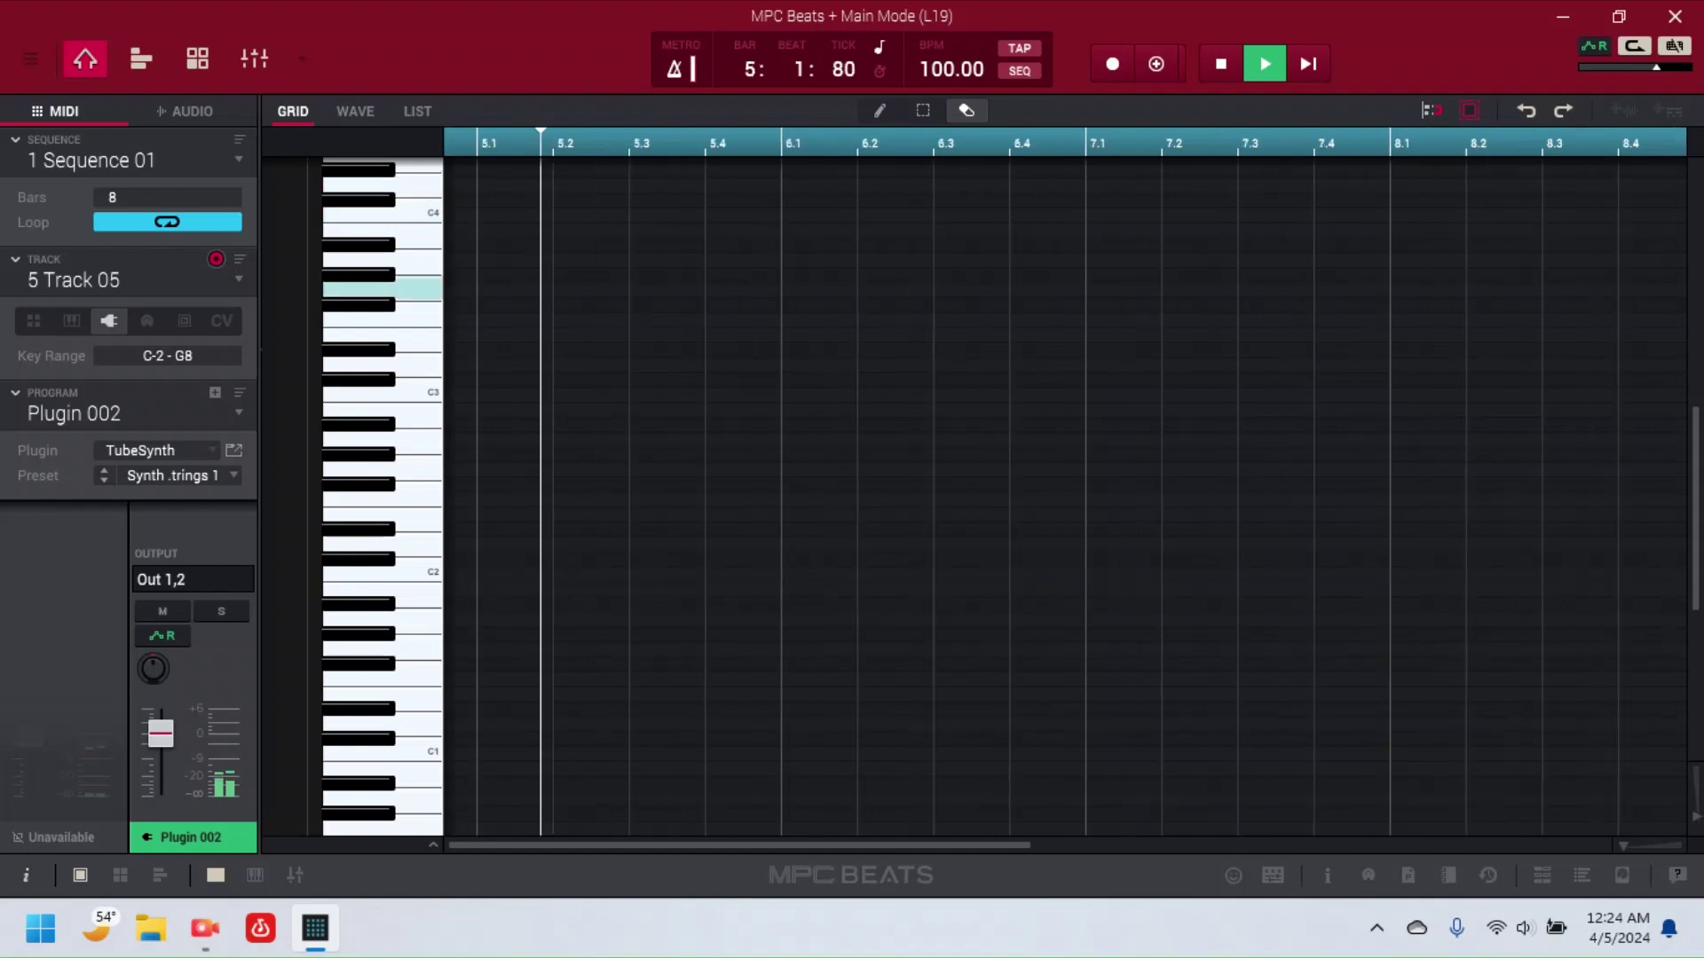
{"action": "left_click", "coordinate": [1301, 57]}
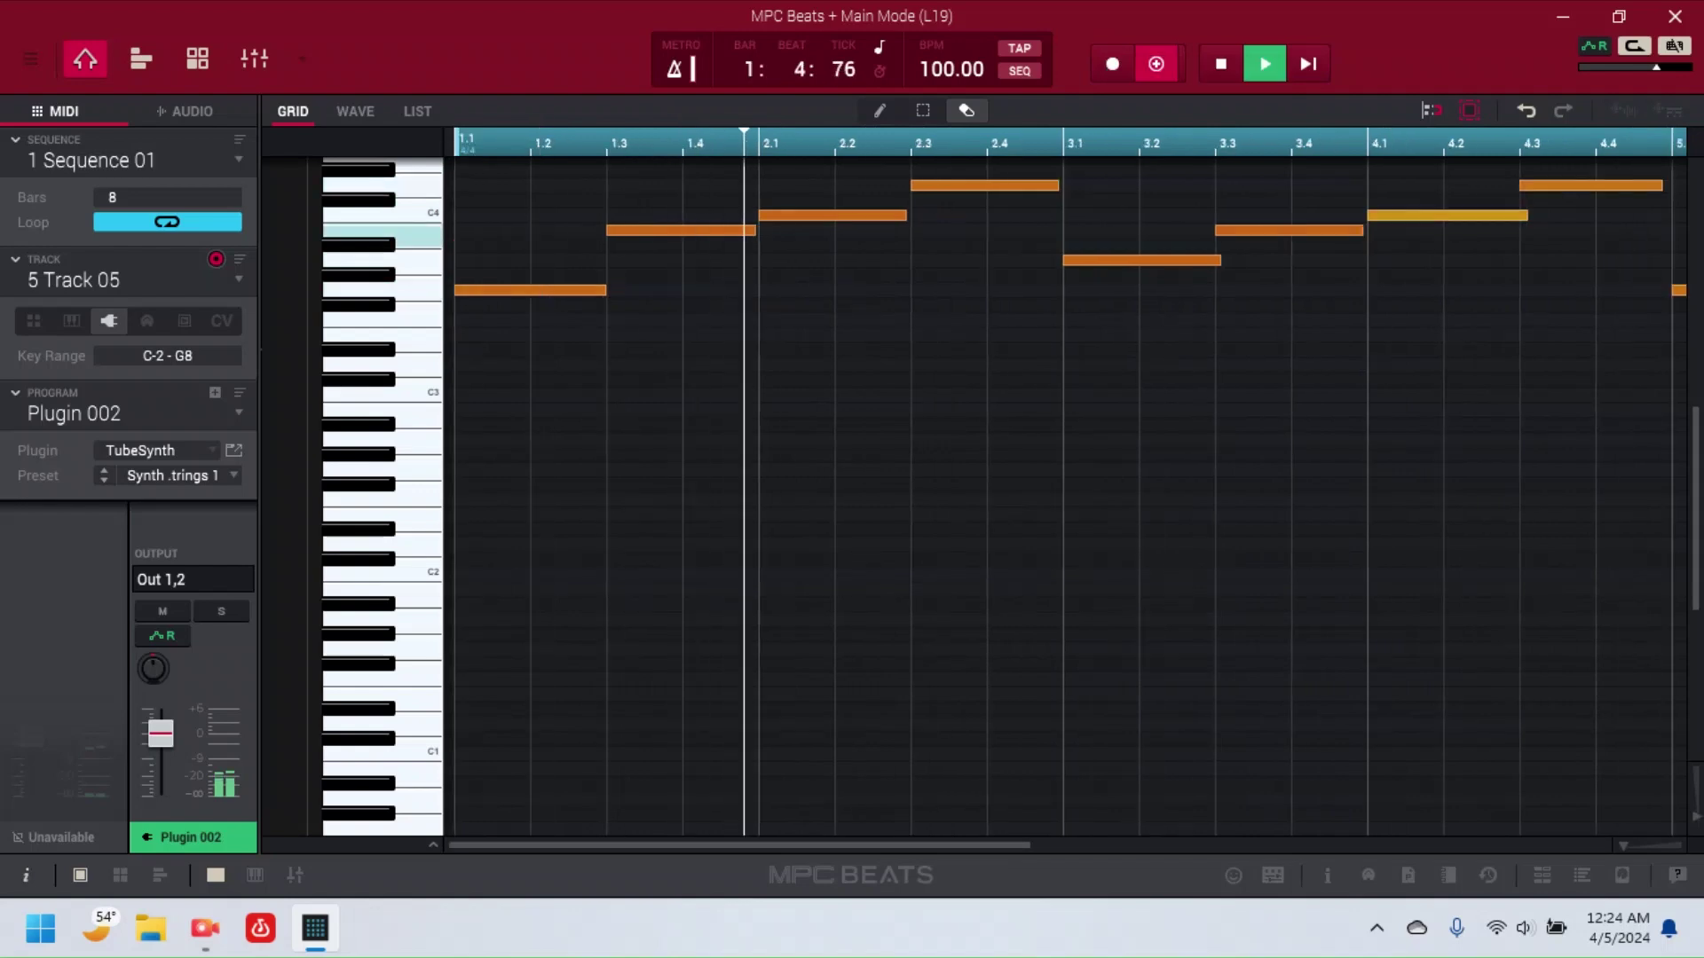
{"action": "key", "text": "space"}
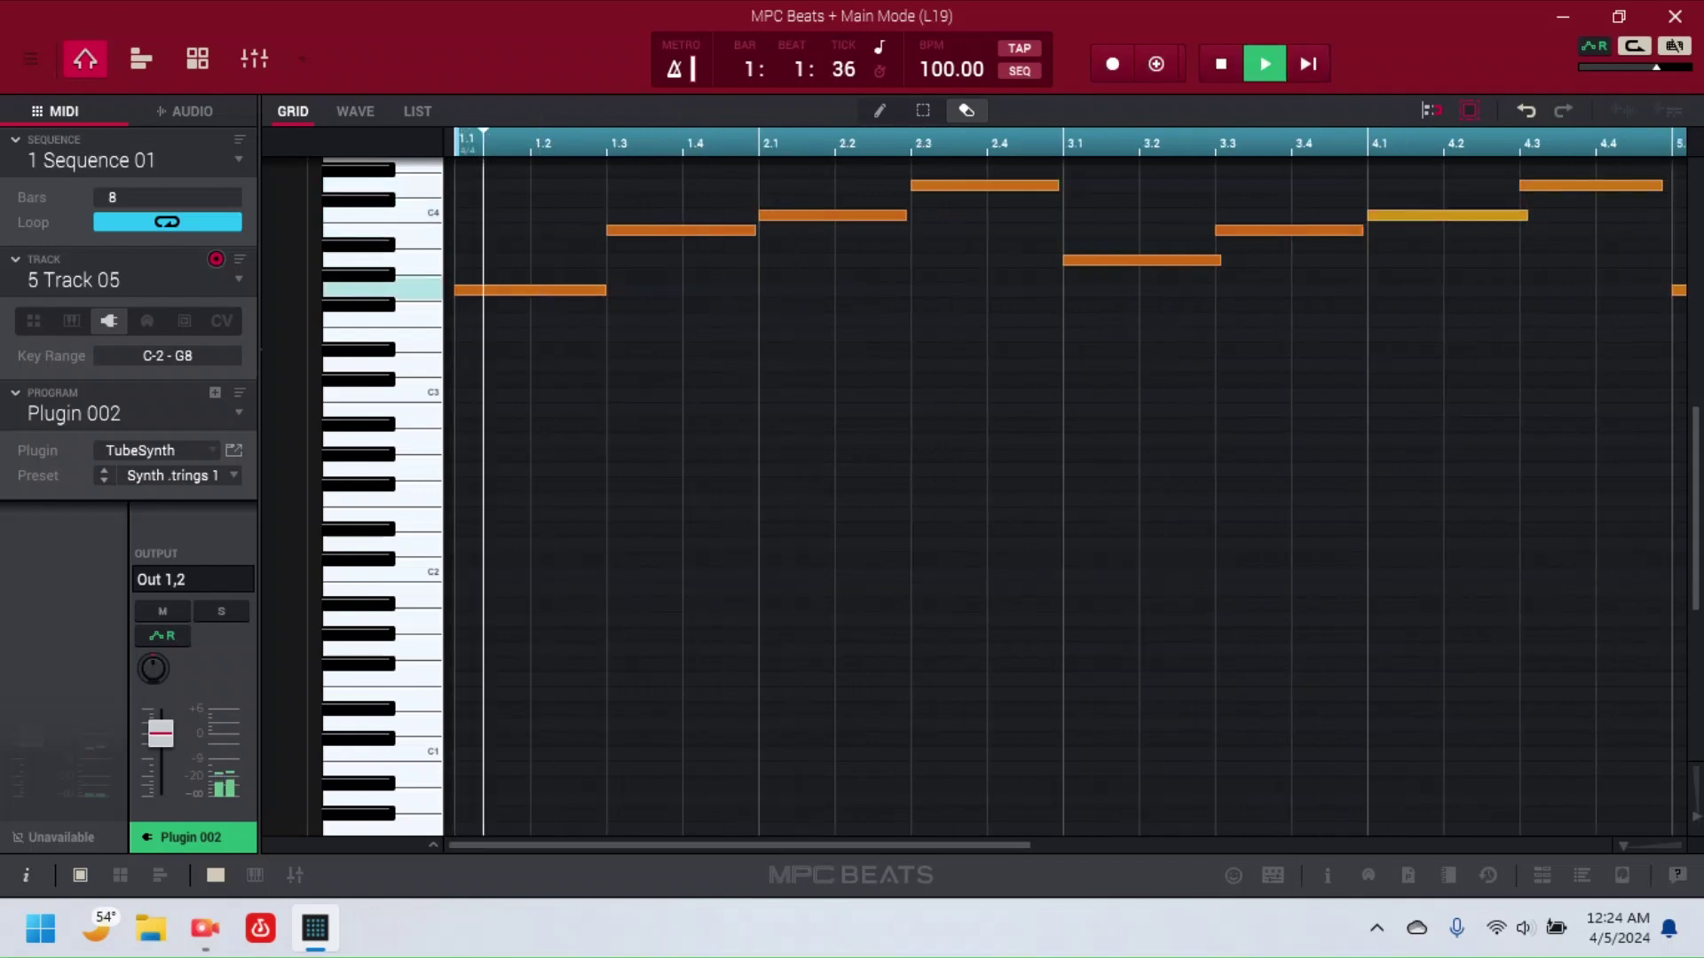
Step: Rename Track 05 as Synth
{"action": "left_click", "coordinate": [69, 280]}
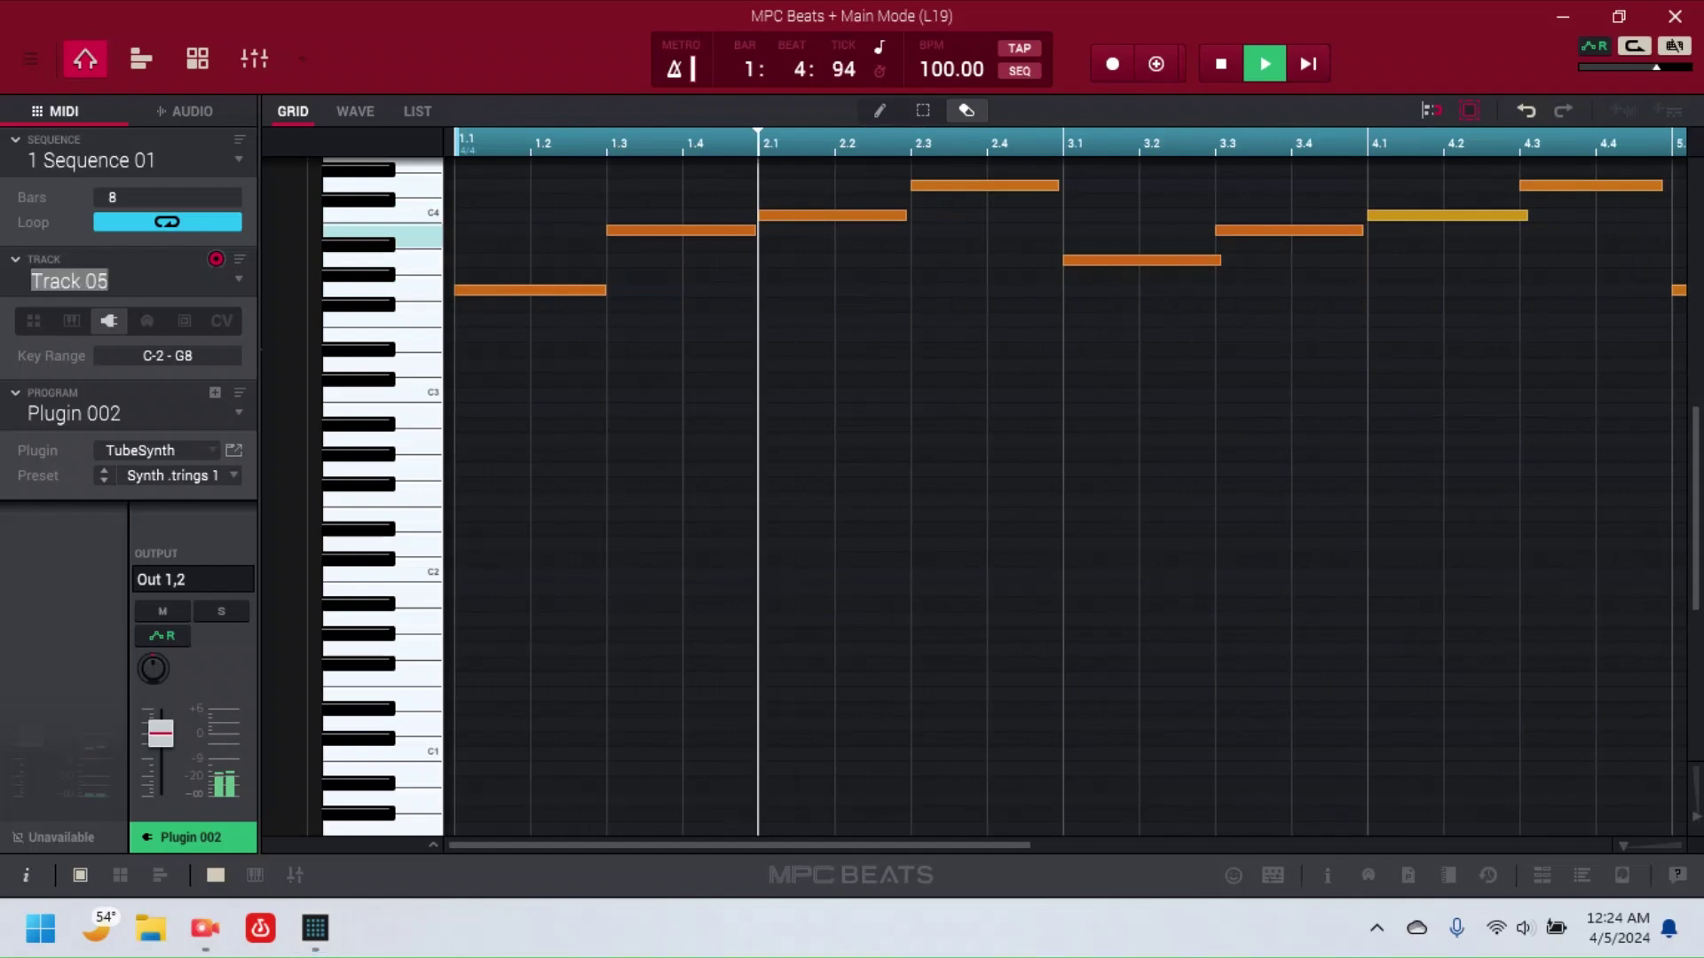
{"action": "key", "text": "BackSpace"}
{"action": "type", "text": "SY"}
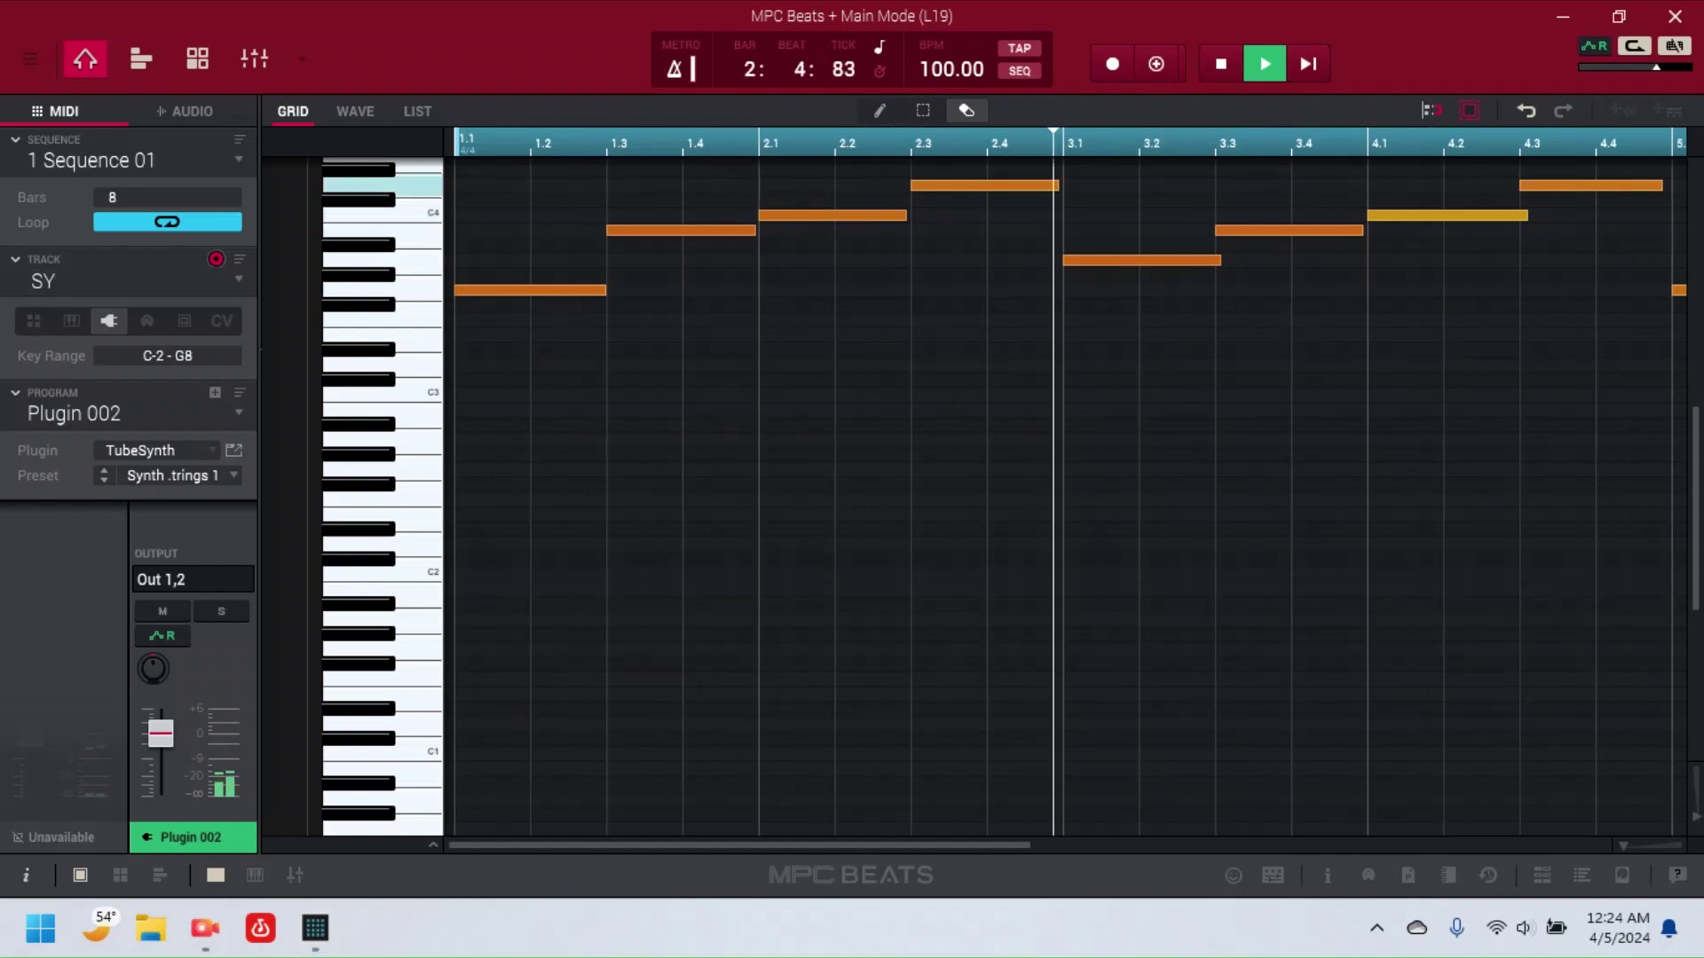
{"action": "key", "text": "BackSpace"}
{"action": "type", "text": "yn"}
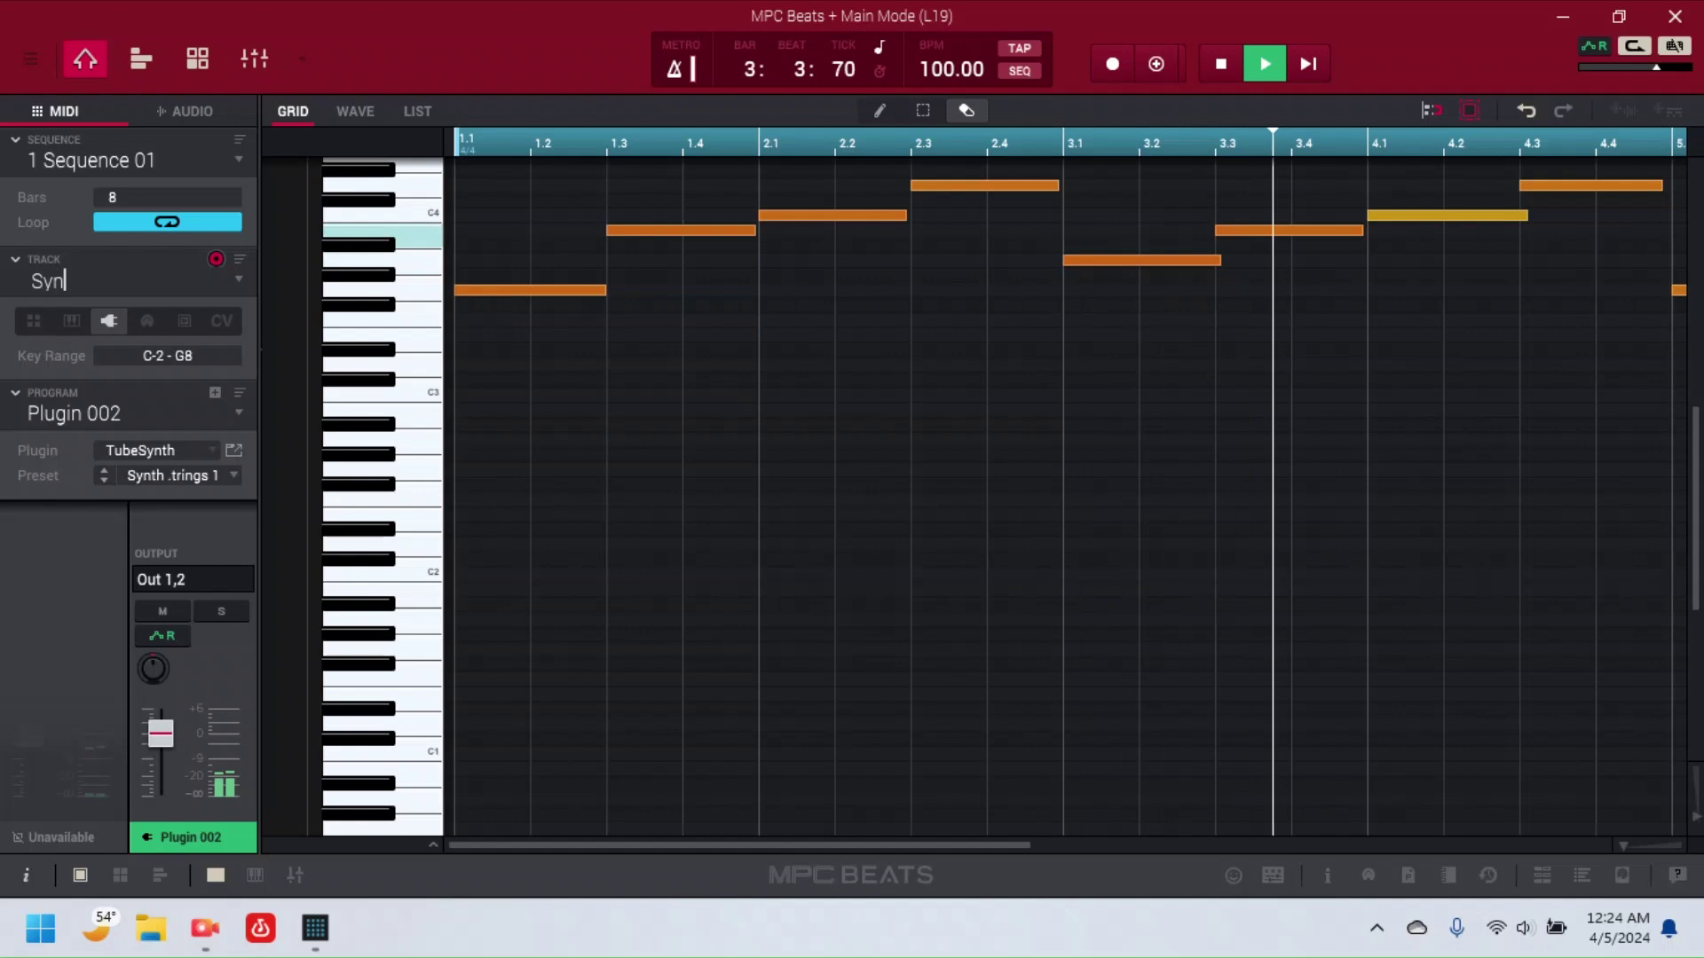
{"action": "type", "text": "th"}
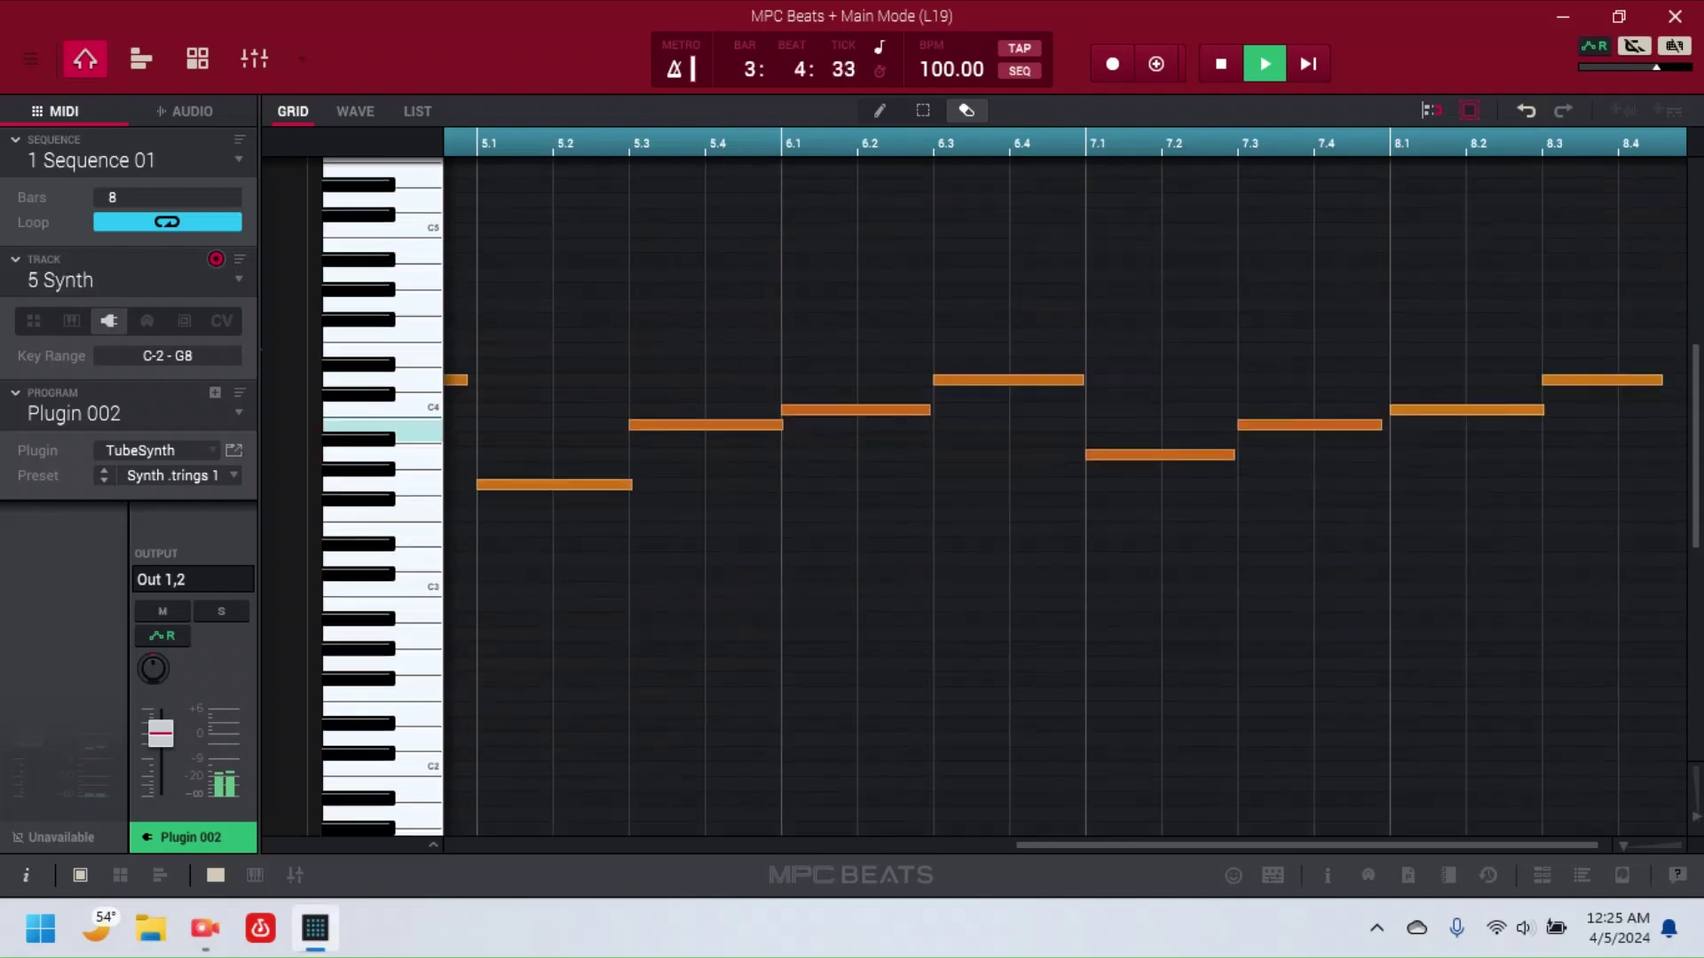
Step: Rename the Synth track's plugin program as Tube Synth
{"action": "double_click", "coordinate": [73, 413]}
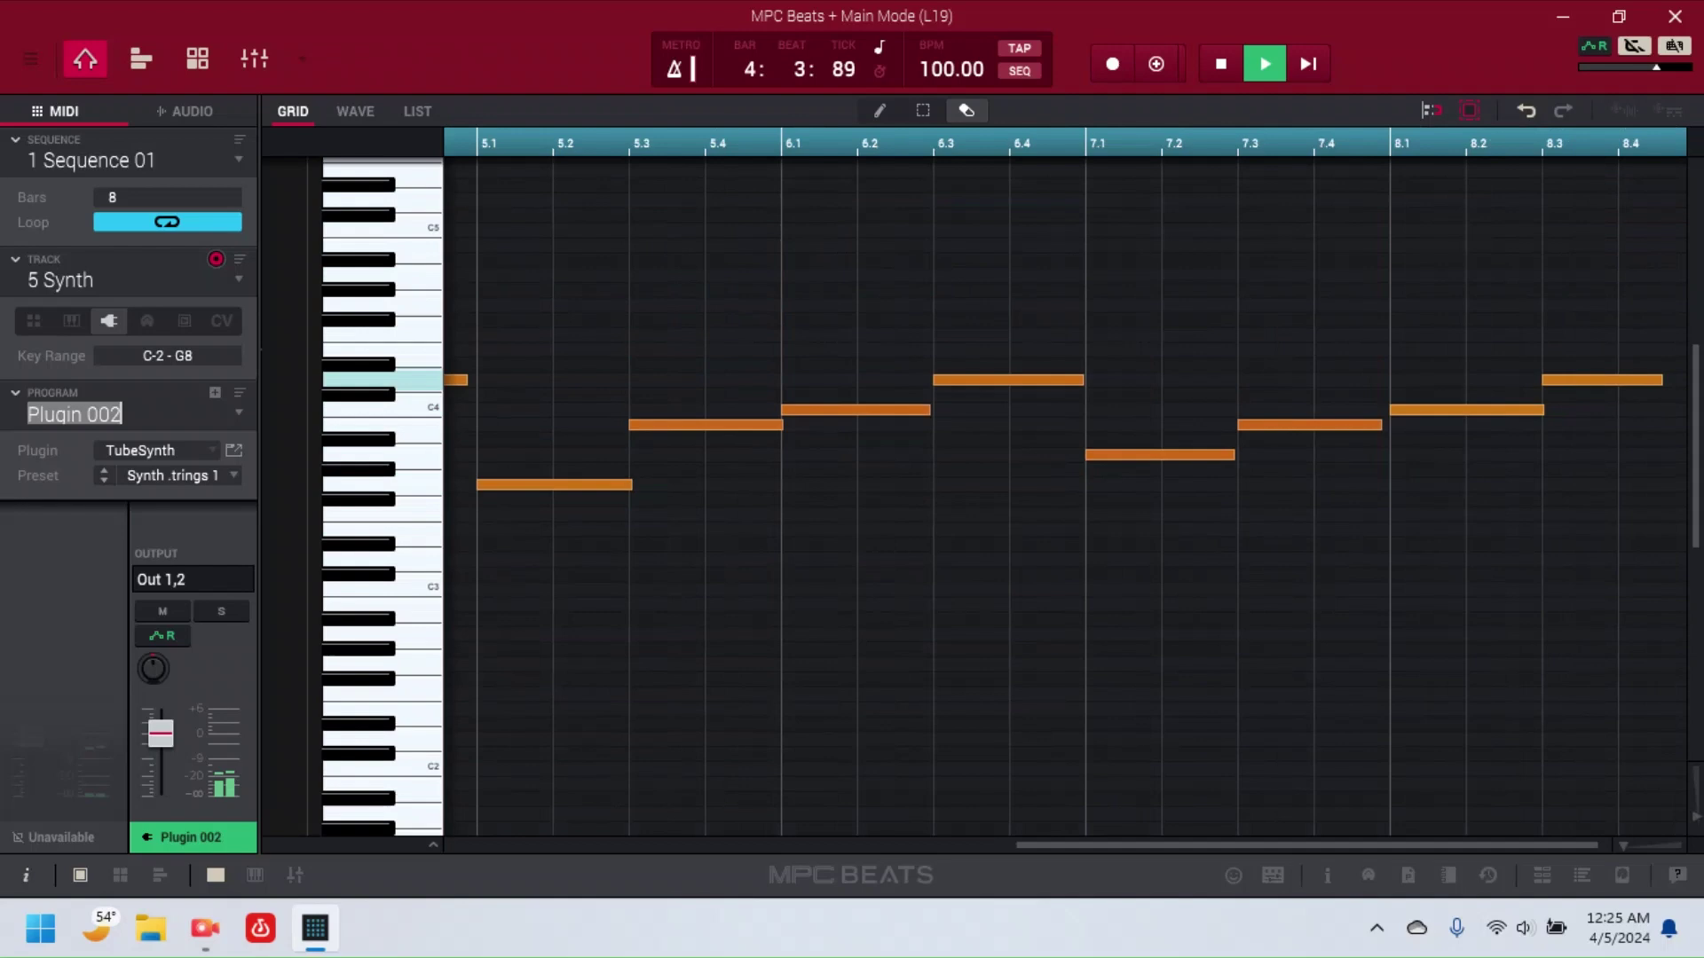
{"action": "type", "text": "Tube Synth"}
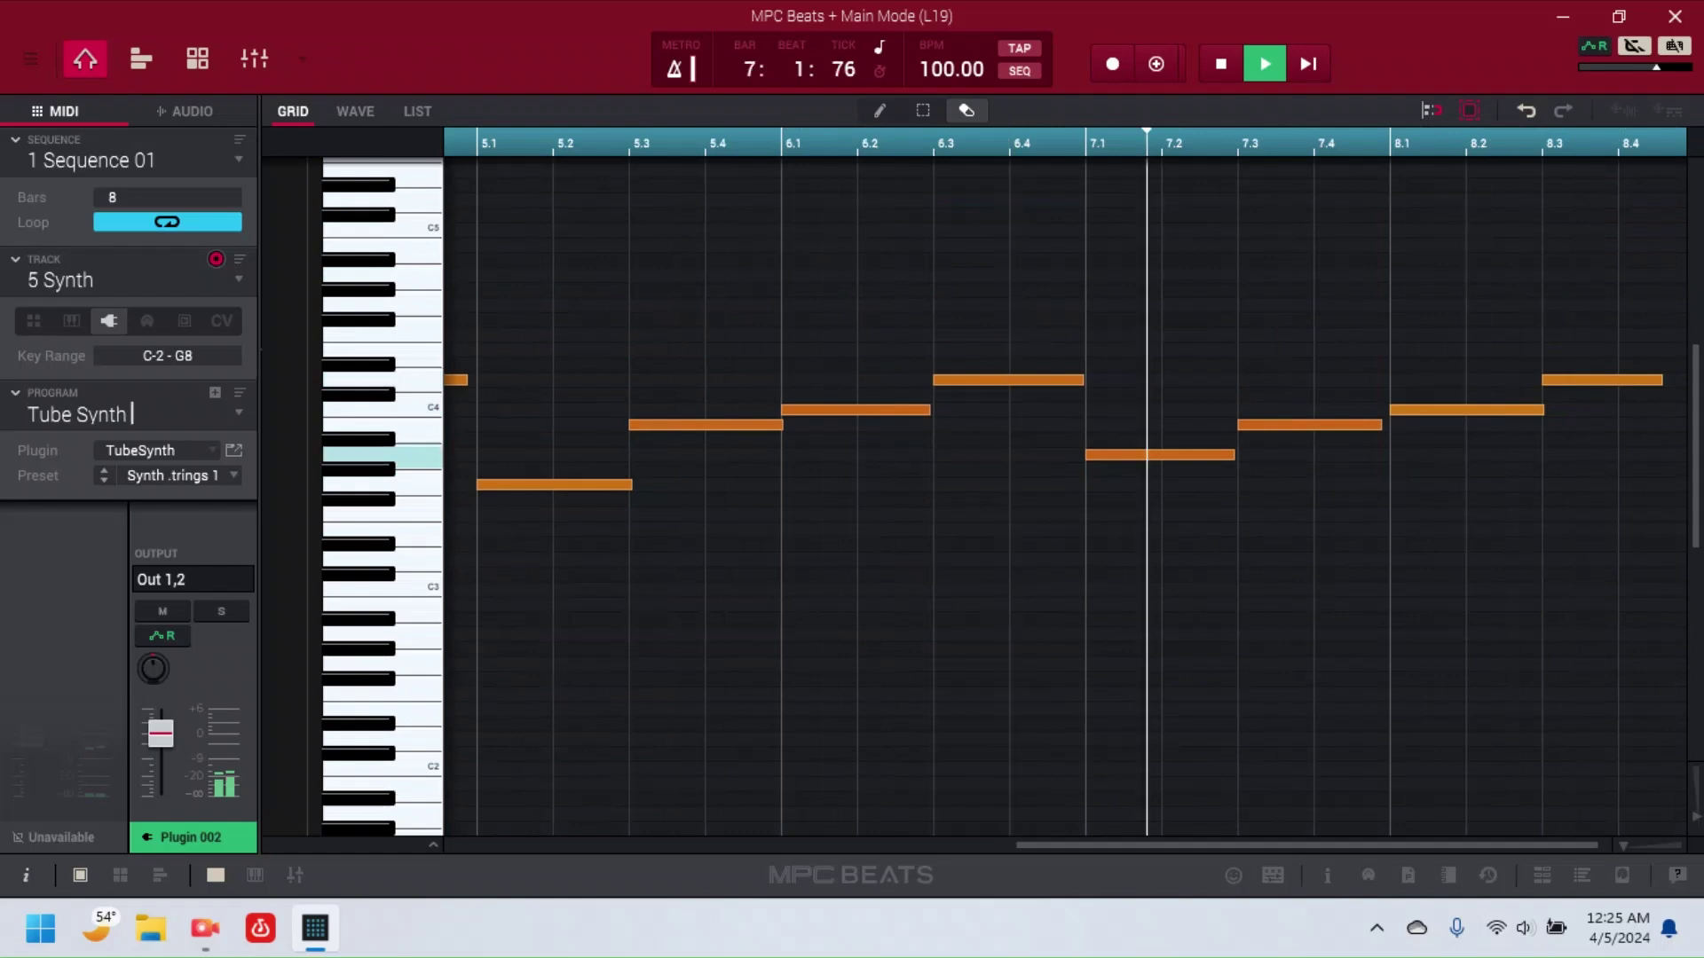
{"action": "key", "text": "Return"}
Step: On the unused track 6, overdub sparse short notes with the TubeSynth Stars preset through bar 8
{"action": "left_click", "coordinate": [133, 279]}
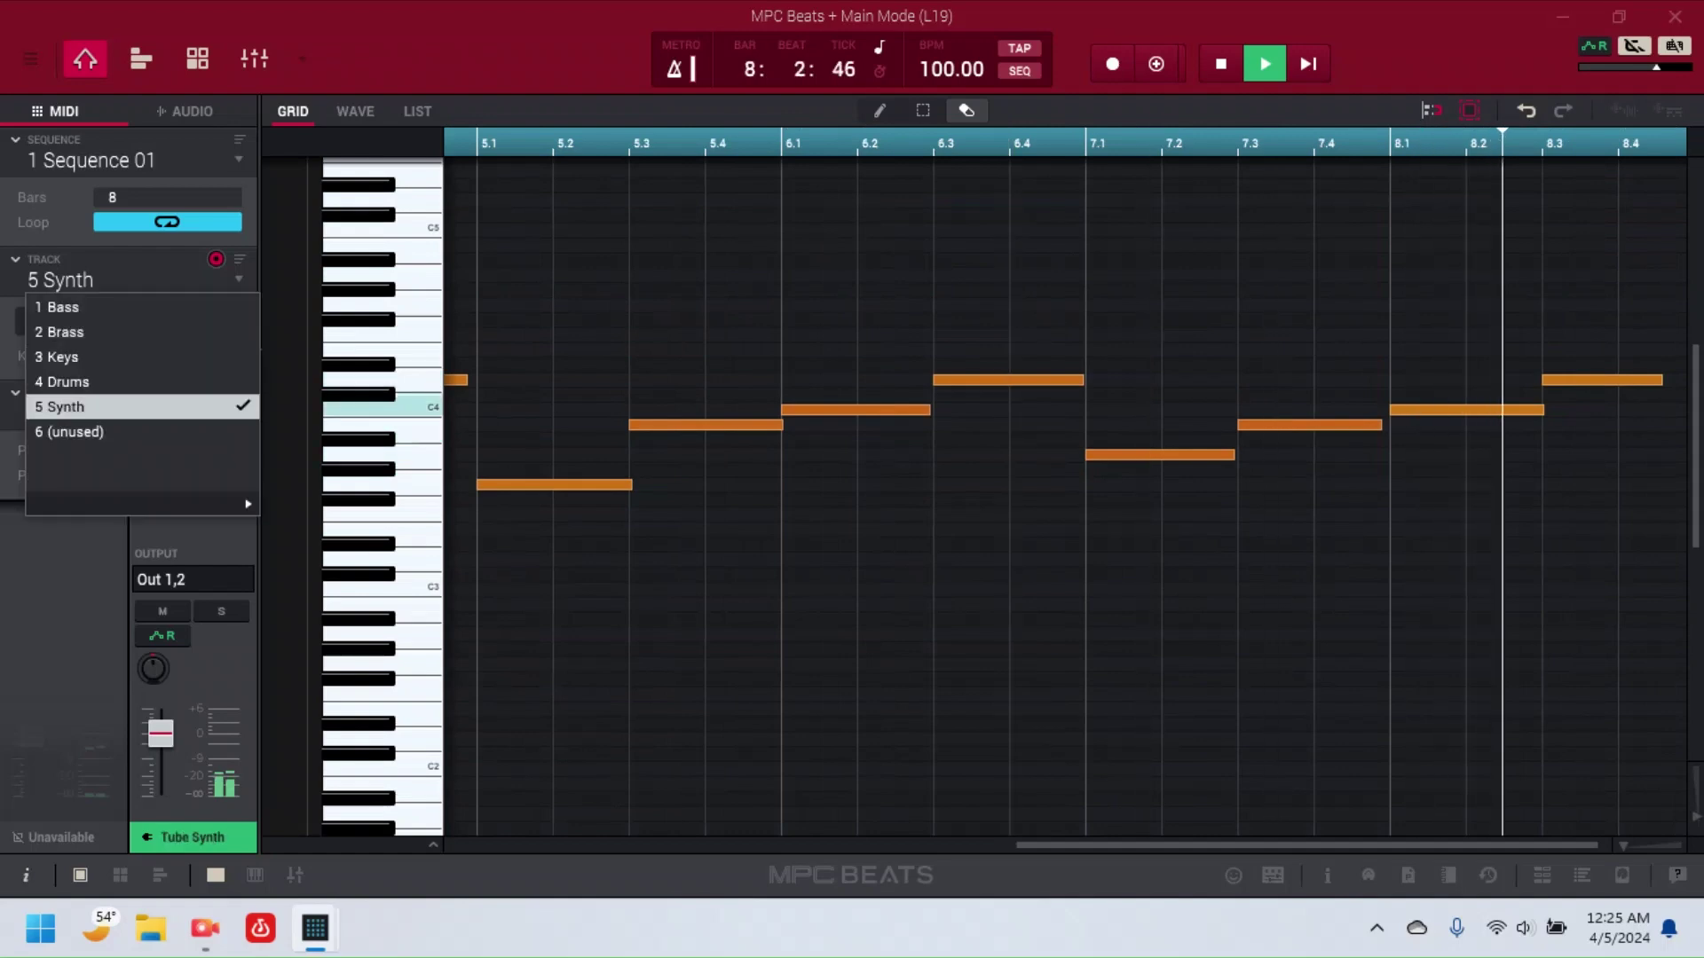
{"action": "left_click", "coordinate": [69, 431]}
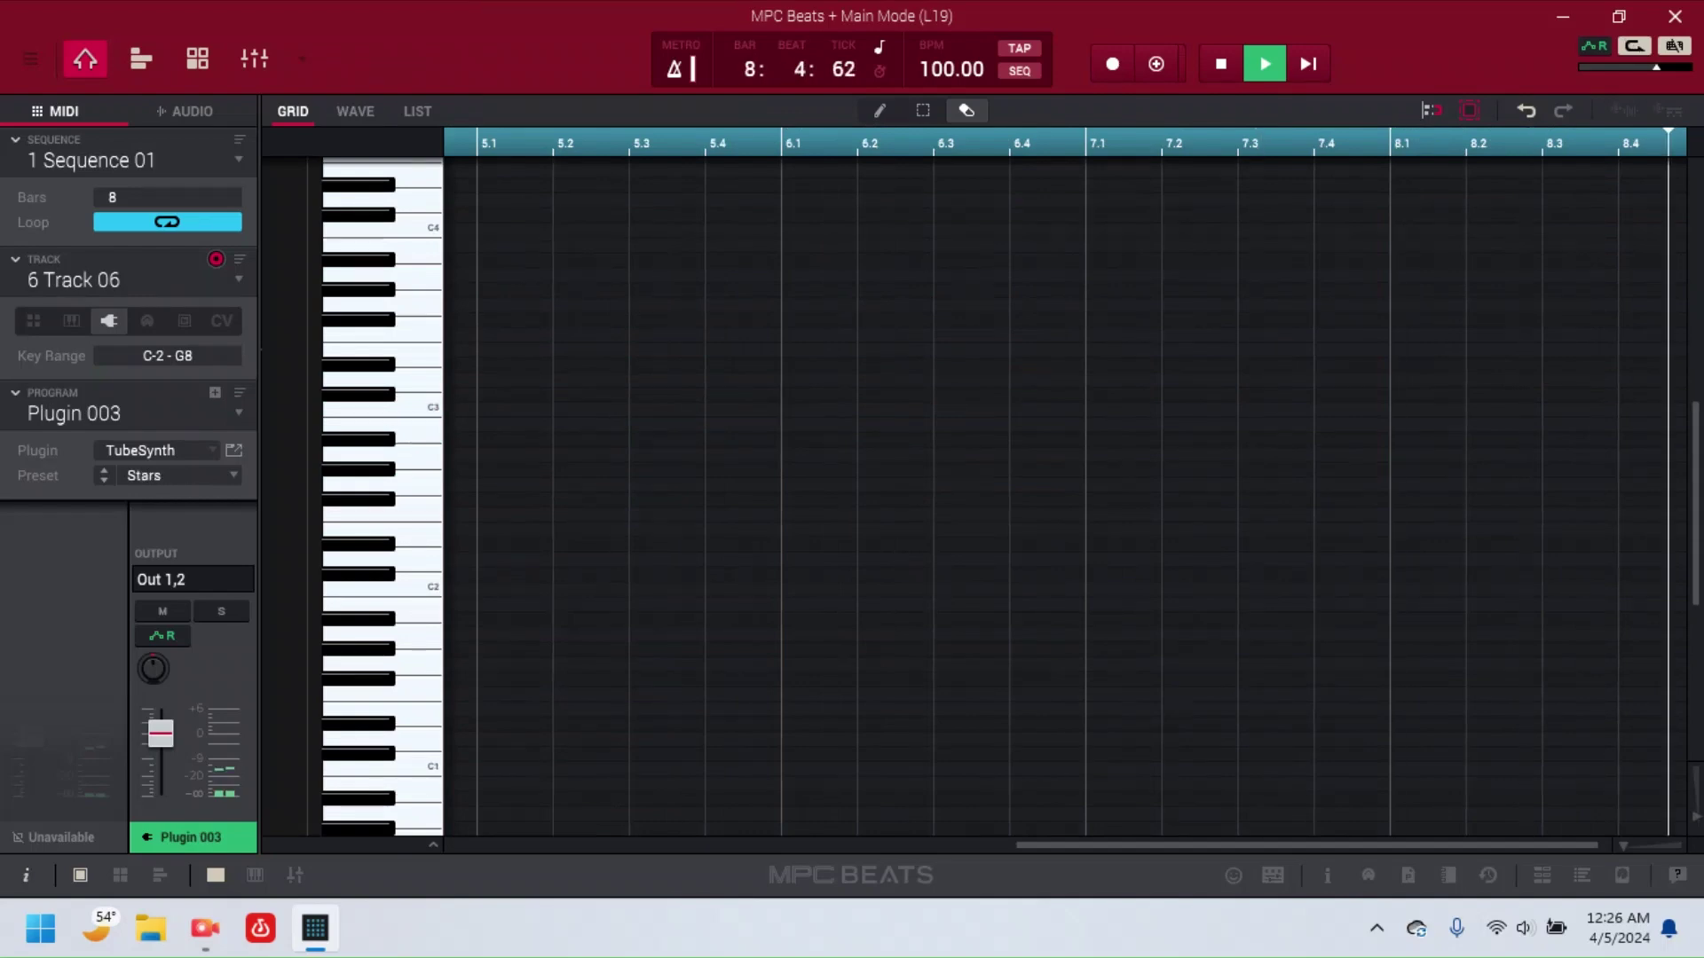
{"action": "left_click", "coordinate": [1221, 64]}
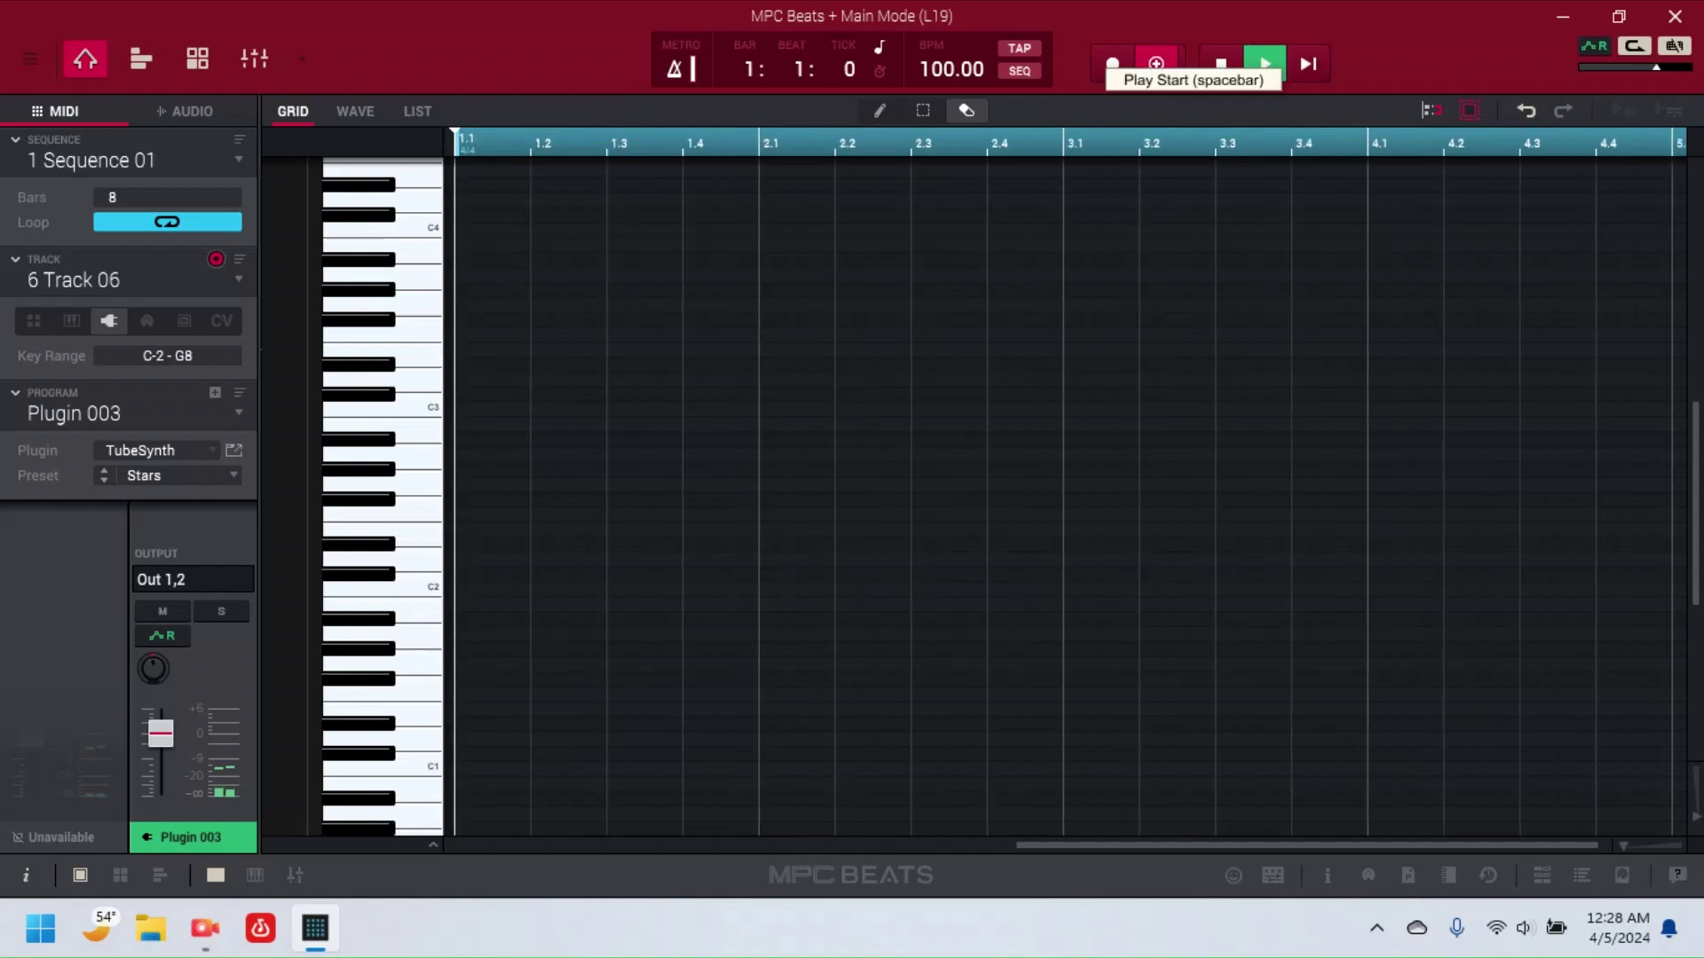
{"action": "key", "text": "space"}
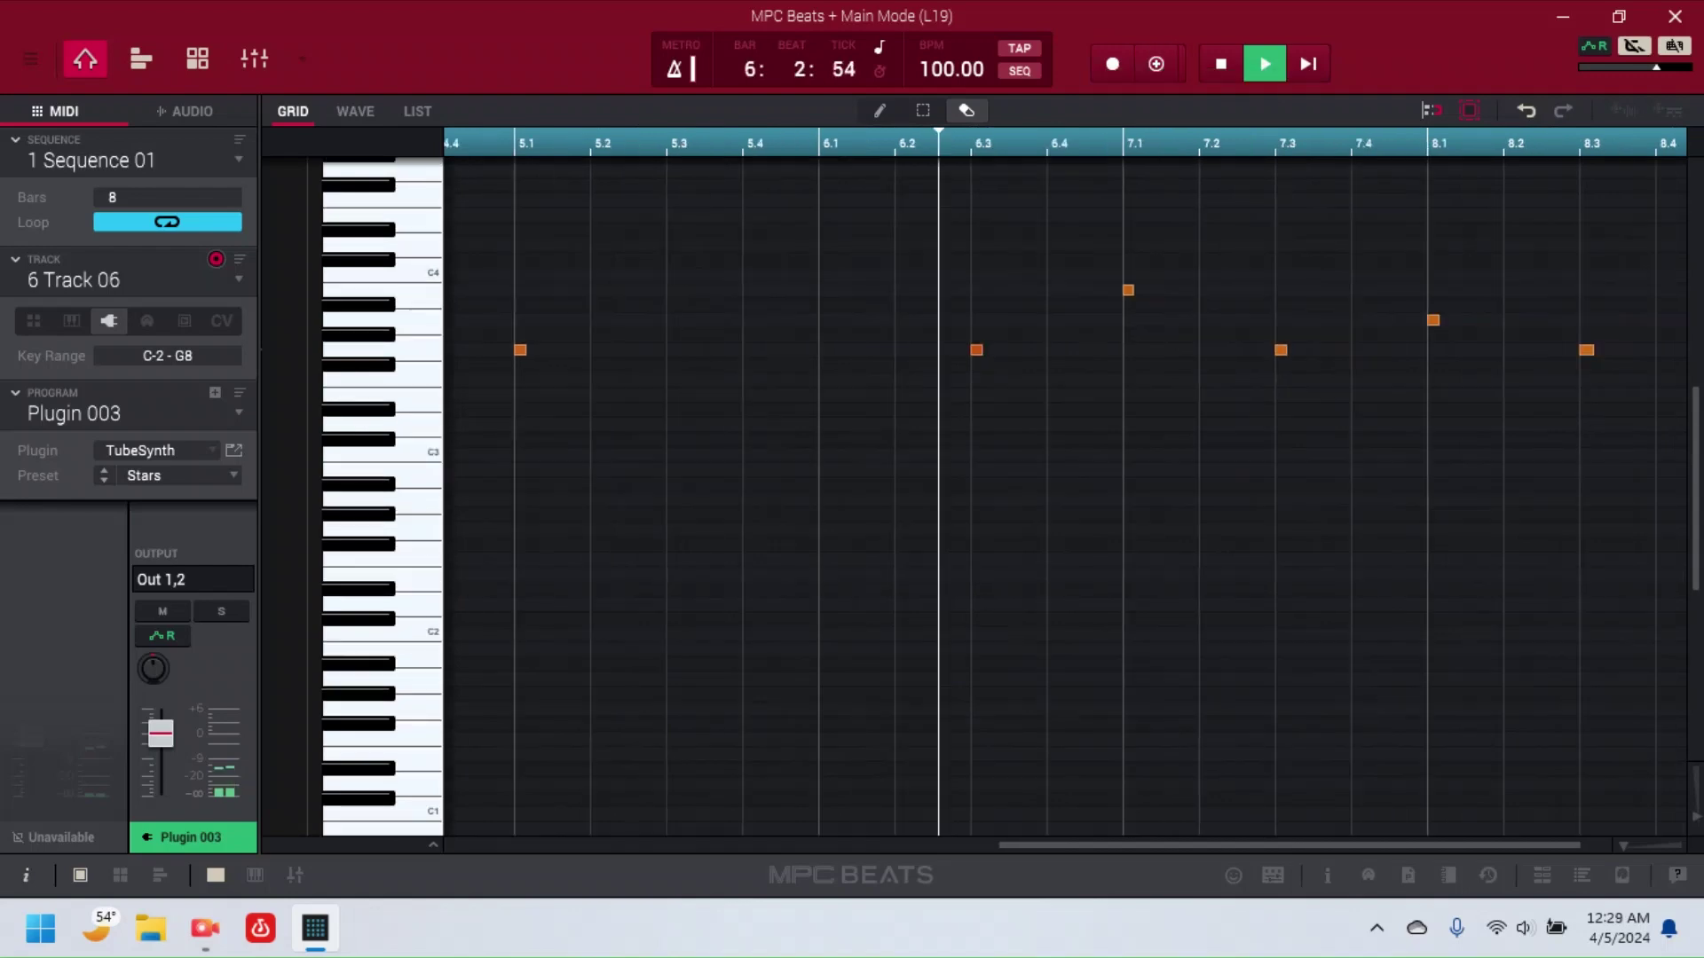
Step: Show the Track View with the note grid beneath it and look over Track 06's notes from bar 3 to bar 8
{"action": "key", "text": "t"}
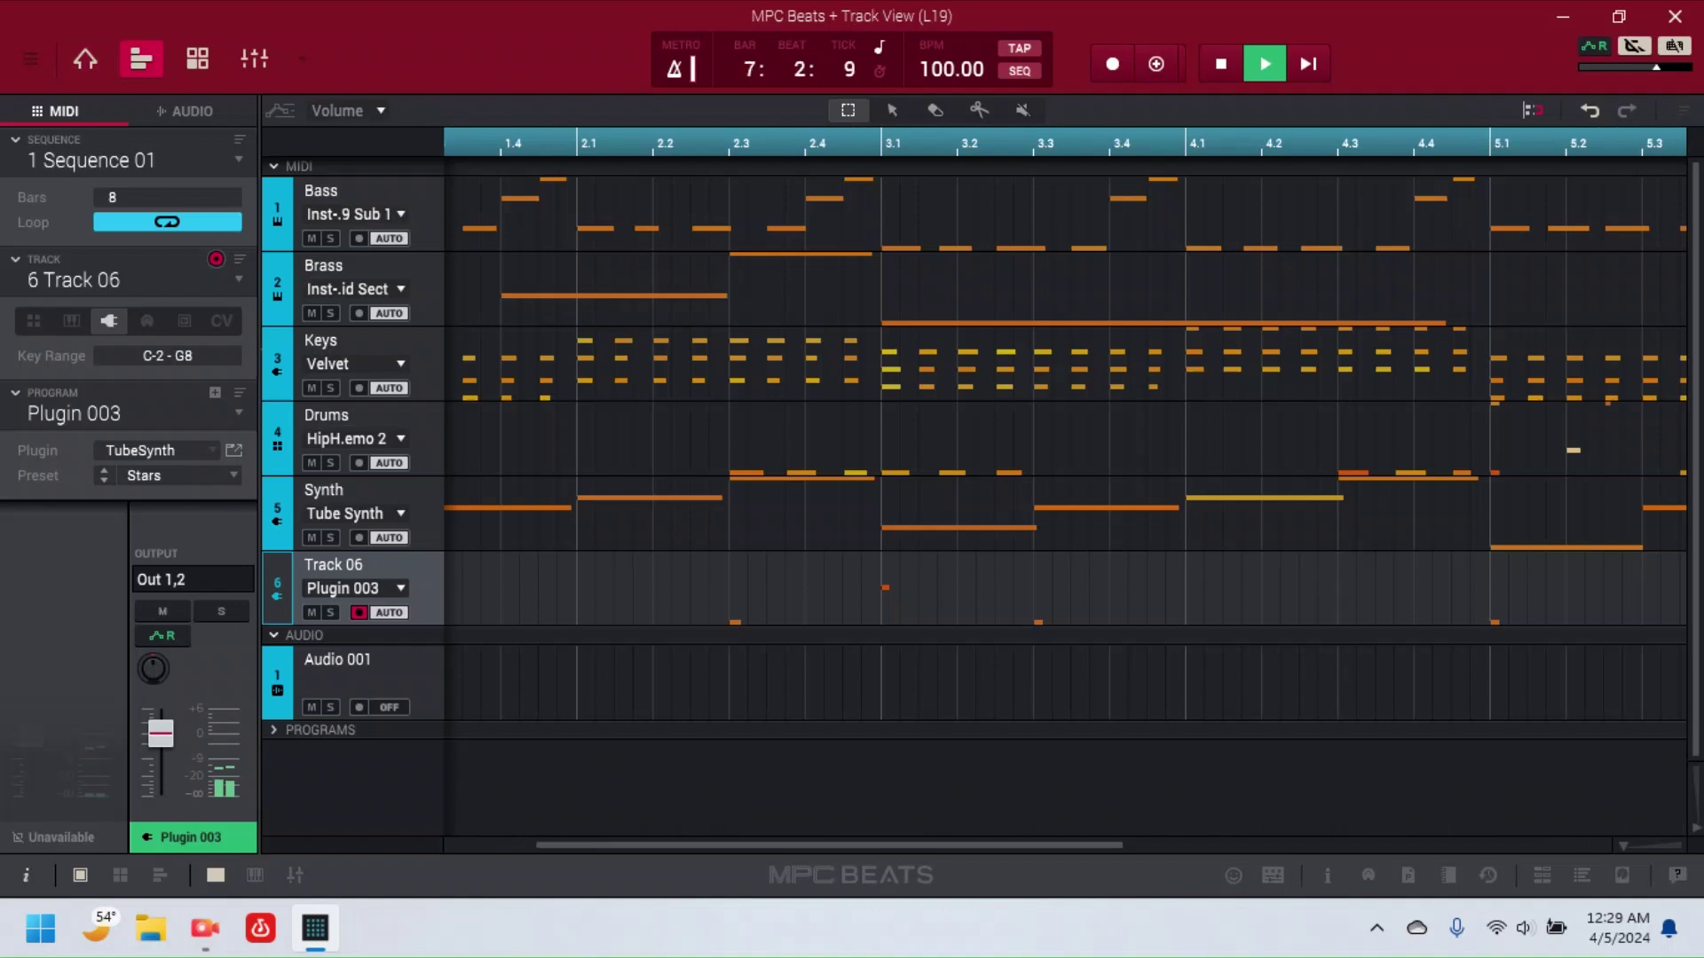
{"action": "left_click", "coordinate": [1619, 16]}
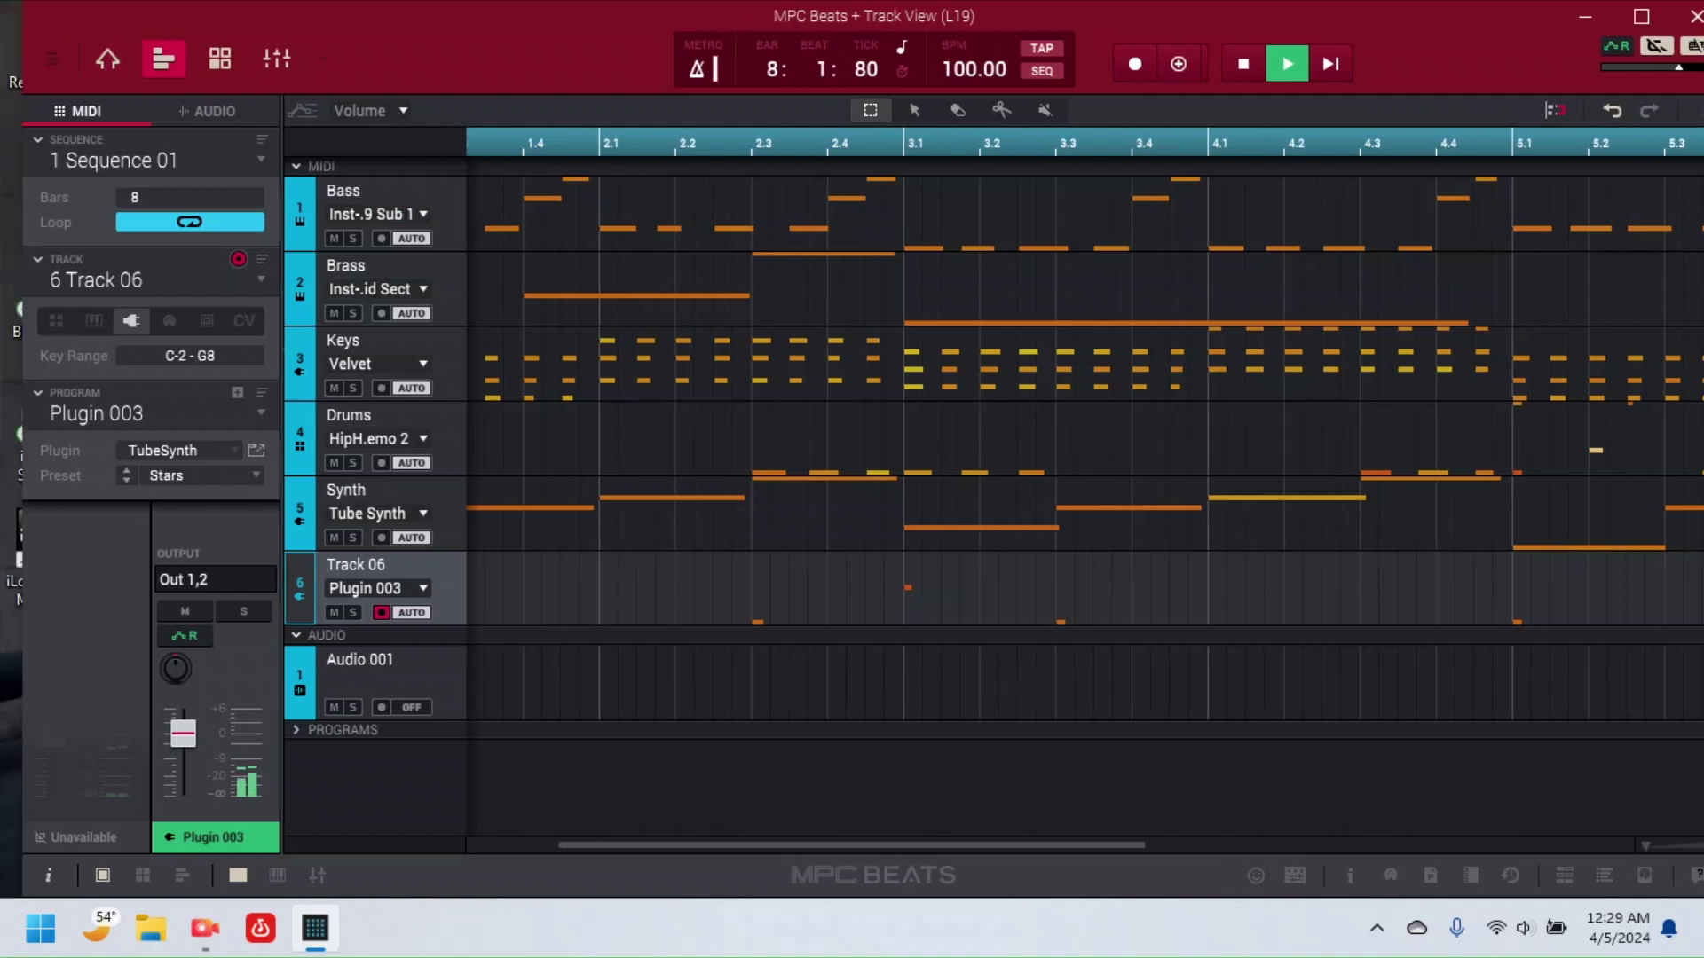
{"action": "left_click", "coordinate": [1641, 16]}
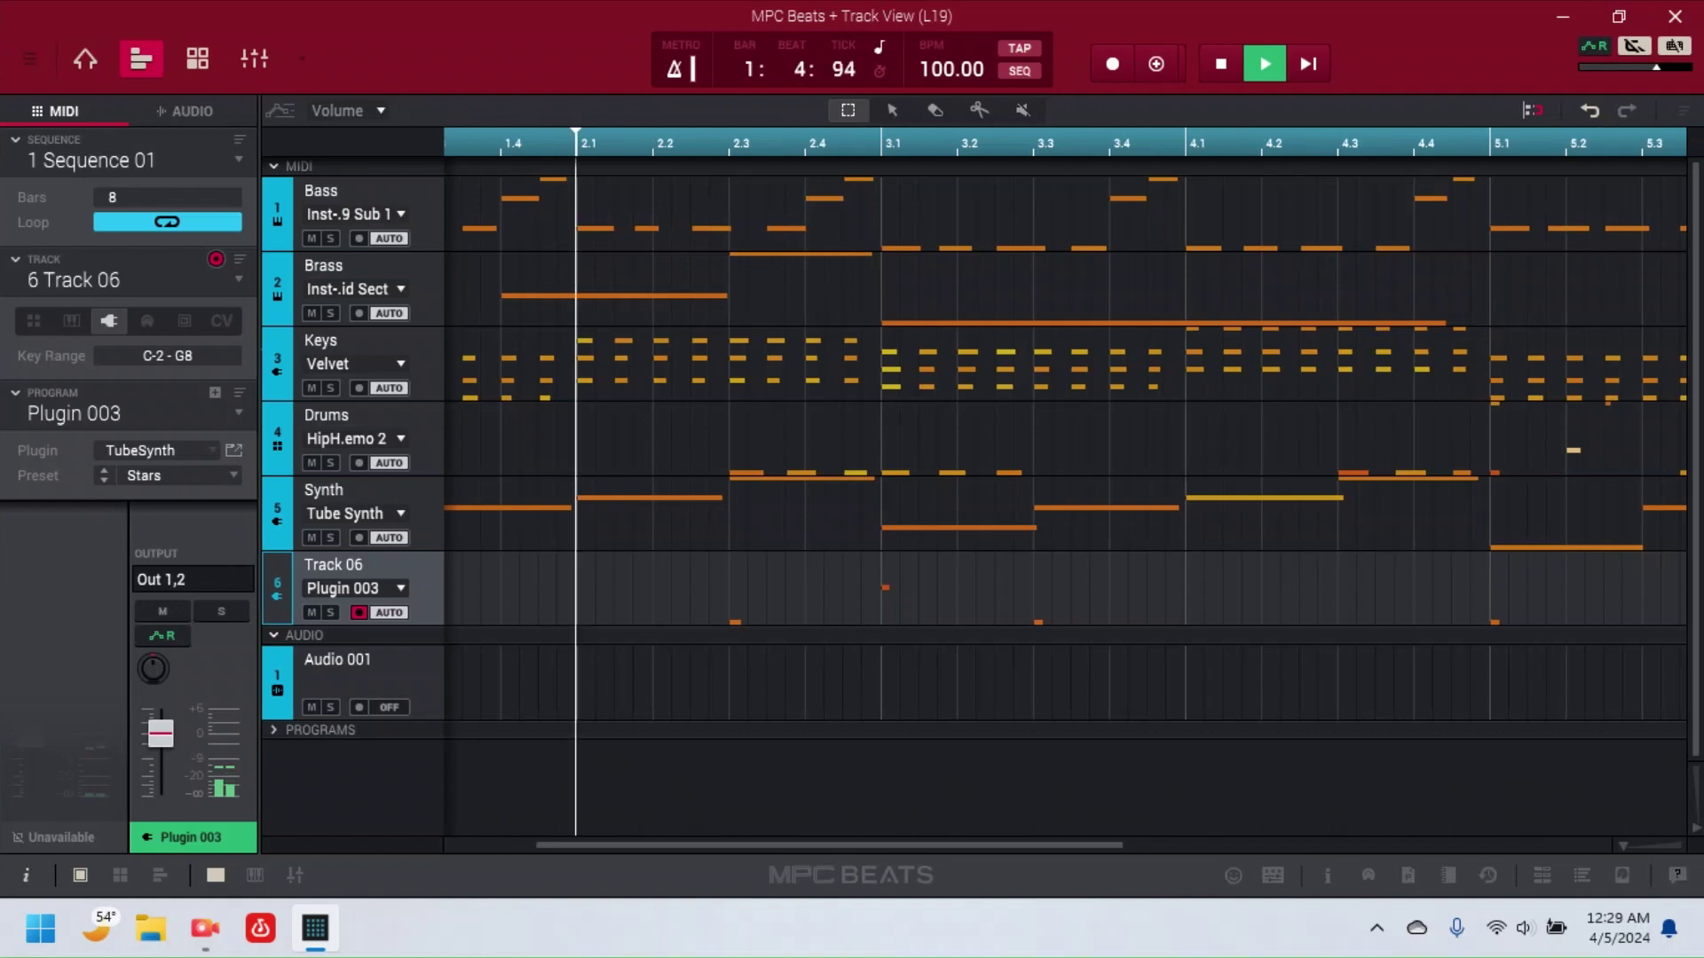
{"action": "left_click", "coordinate": [216, 876]}
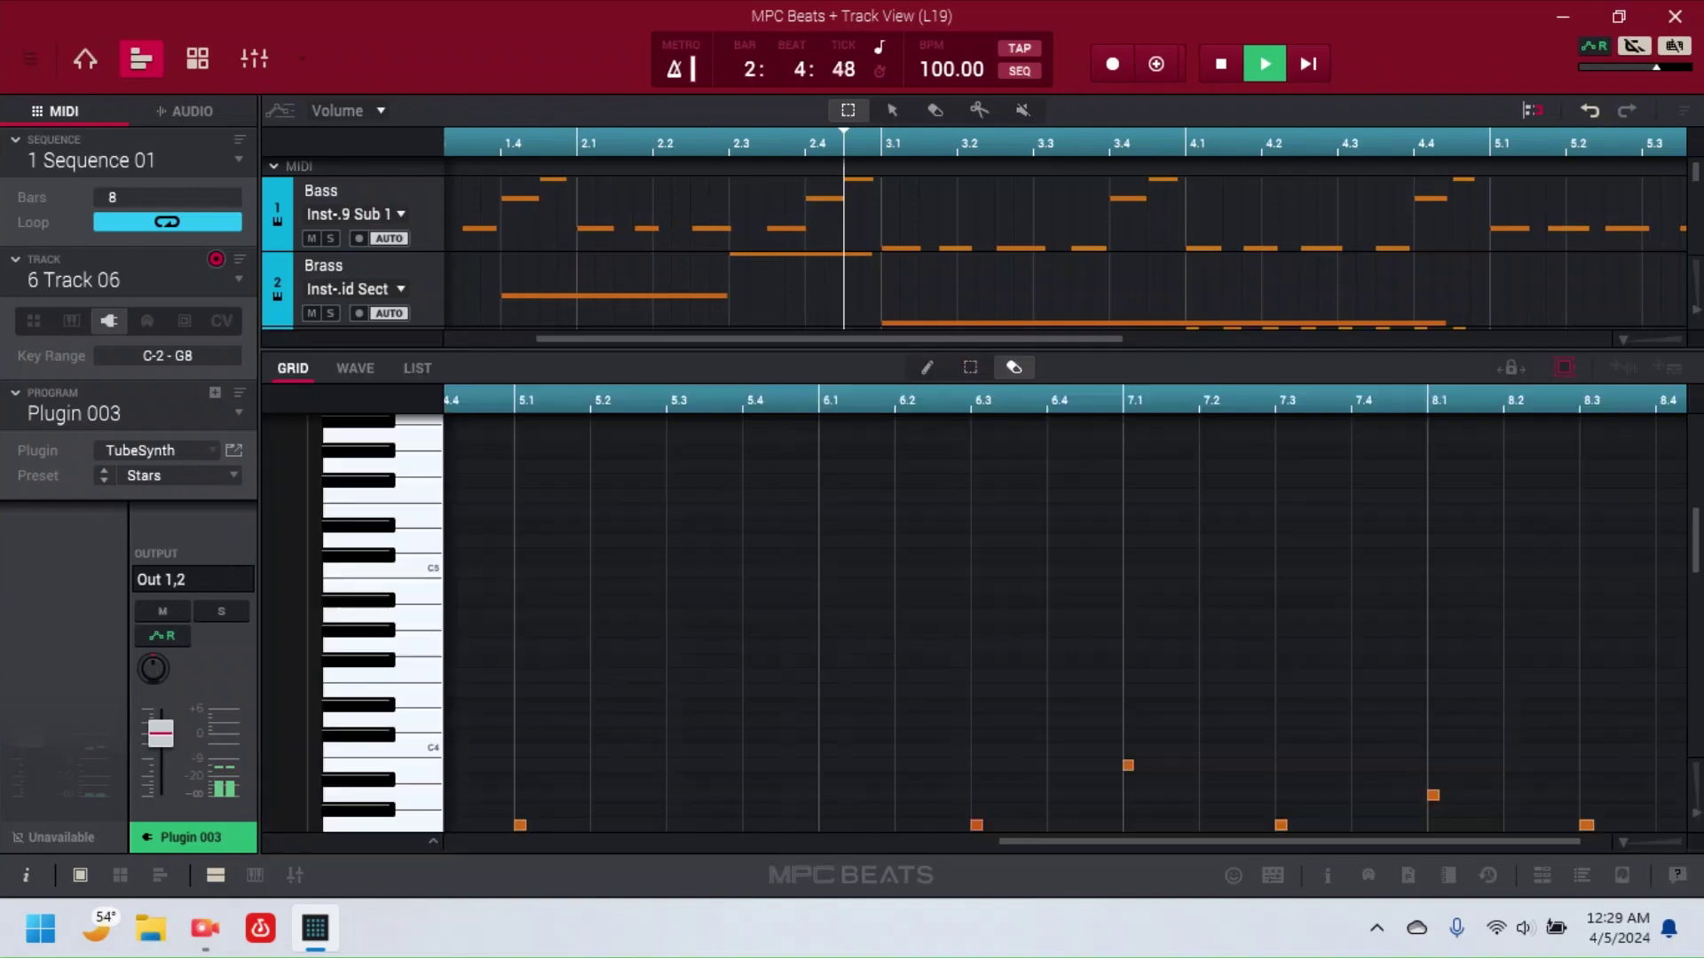
{"action": "scroll", "coordinate": [1065, 621], "scroll_direction": "down", "scroll_amount": 3}
{"action": "scroll", "coordinate": [1065, 621], "scroll_direction": "left", "scroll_amount": 1}
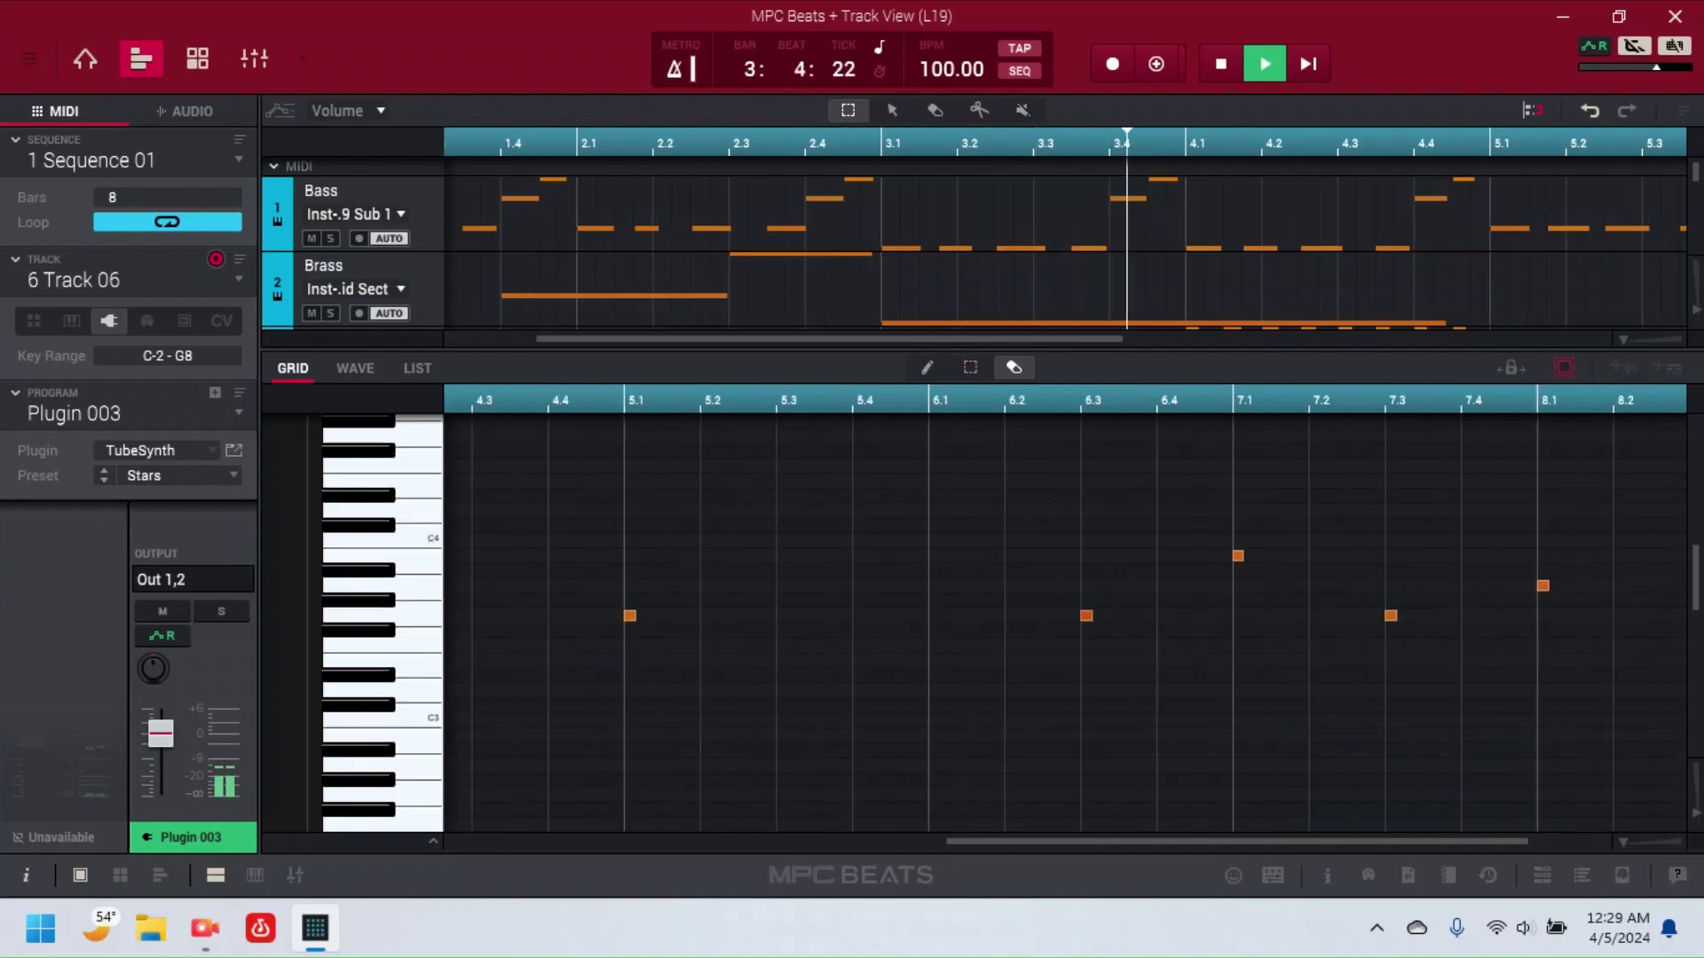
{"action": "scroll", "coordinate": [1065, 622], "scroll_direction": "left", "scroll_amount": 3}
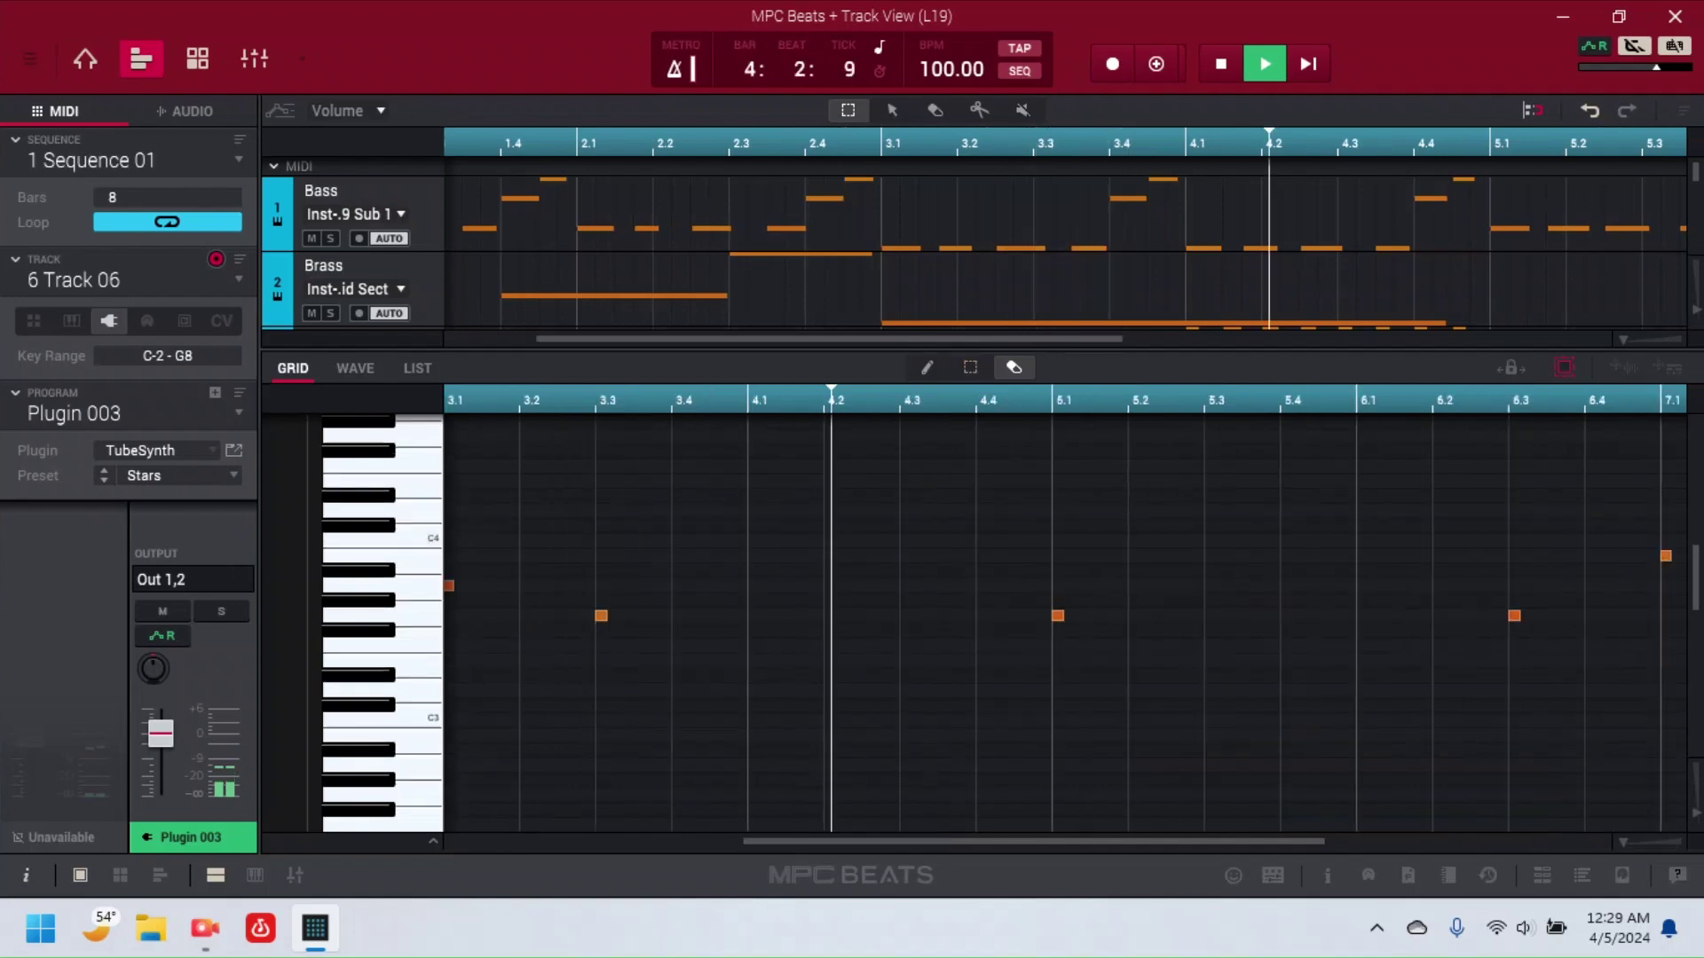
{"action": "scroll", "coordinate": [1065, 622], "scroll_direction": "right", "scroll_amount": 2}
{"action": "scroll", "coordinate": [1065, 622], "scroll_direction": "right", "scroll_amount": 1}
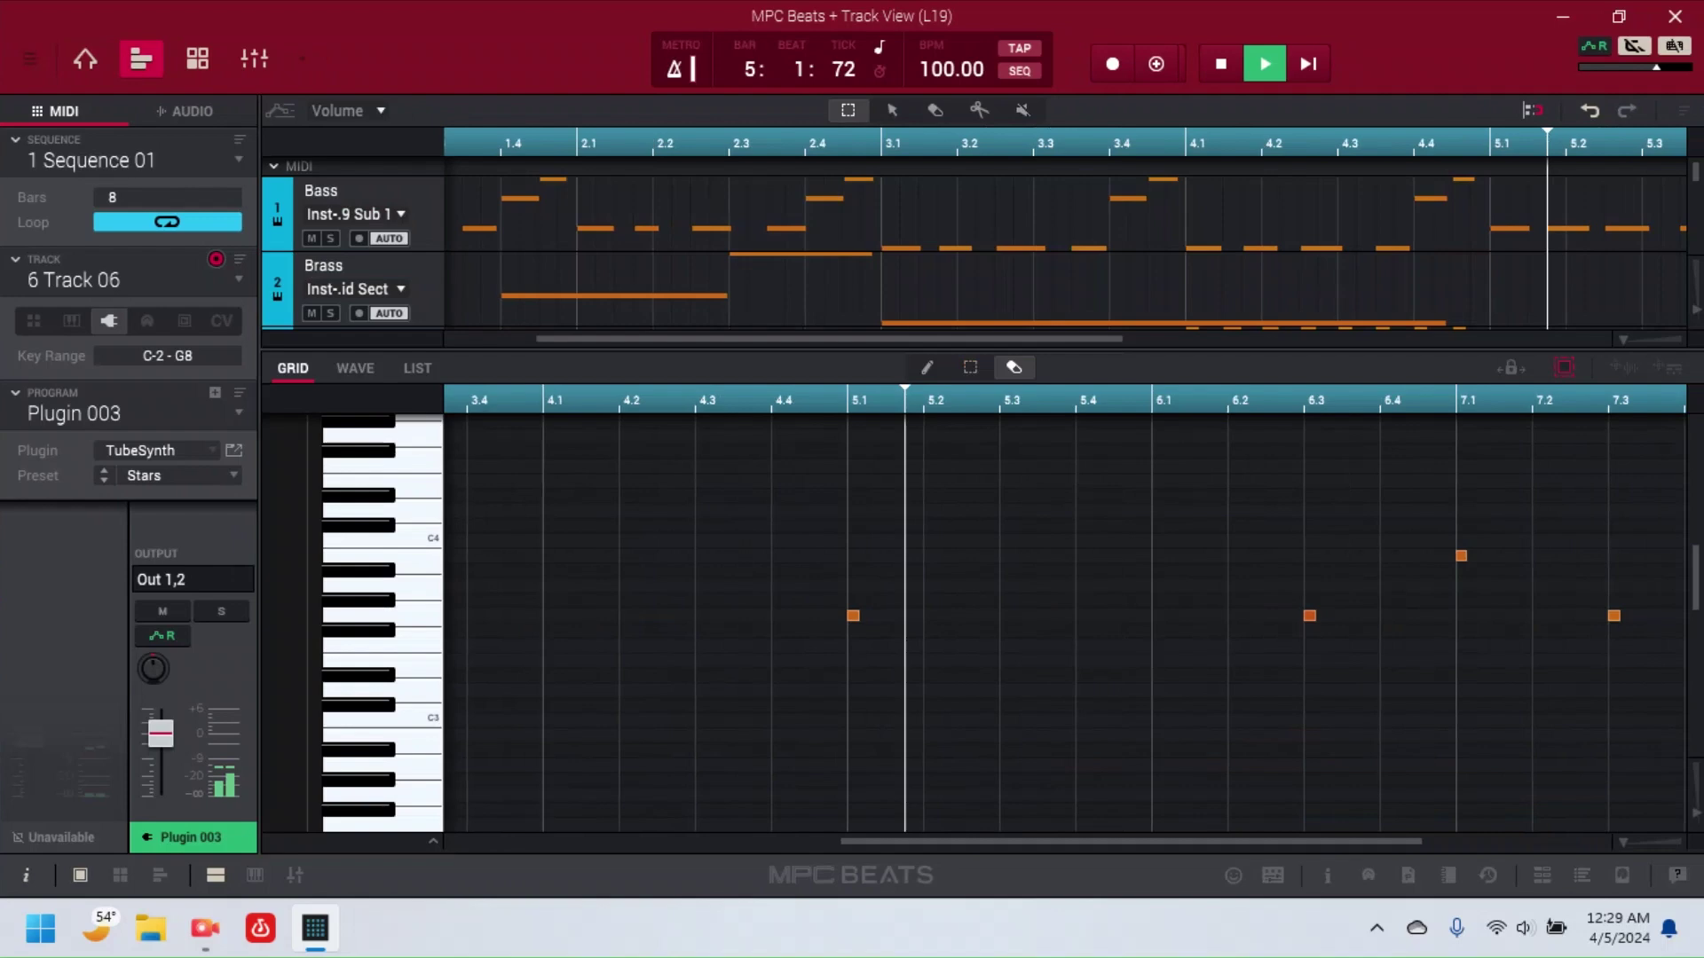
{"action": "scroll", "coordinate": [1065, 621], "scroll_direction": "right", "scroll_amount": 3}
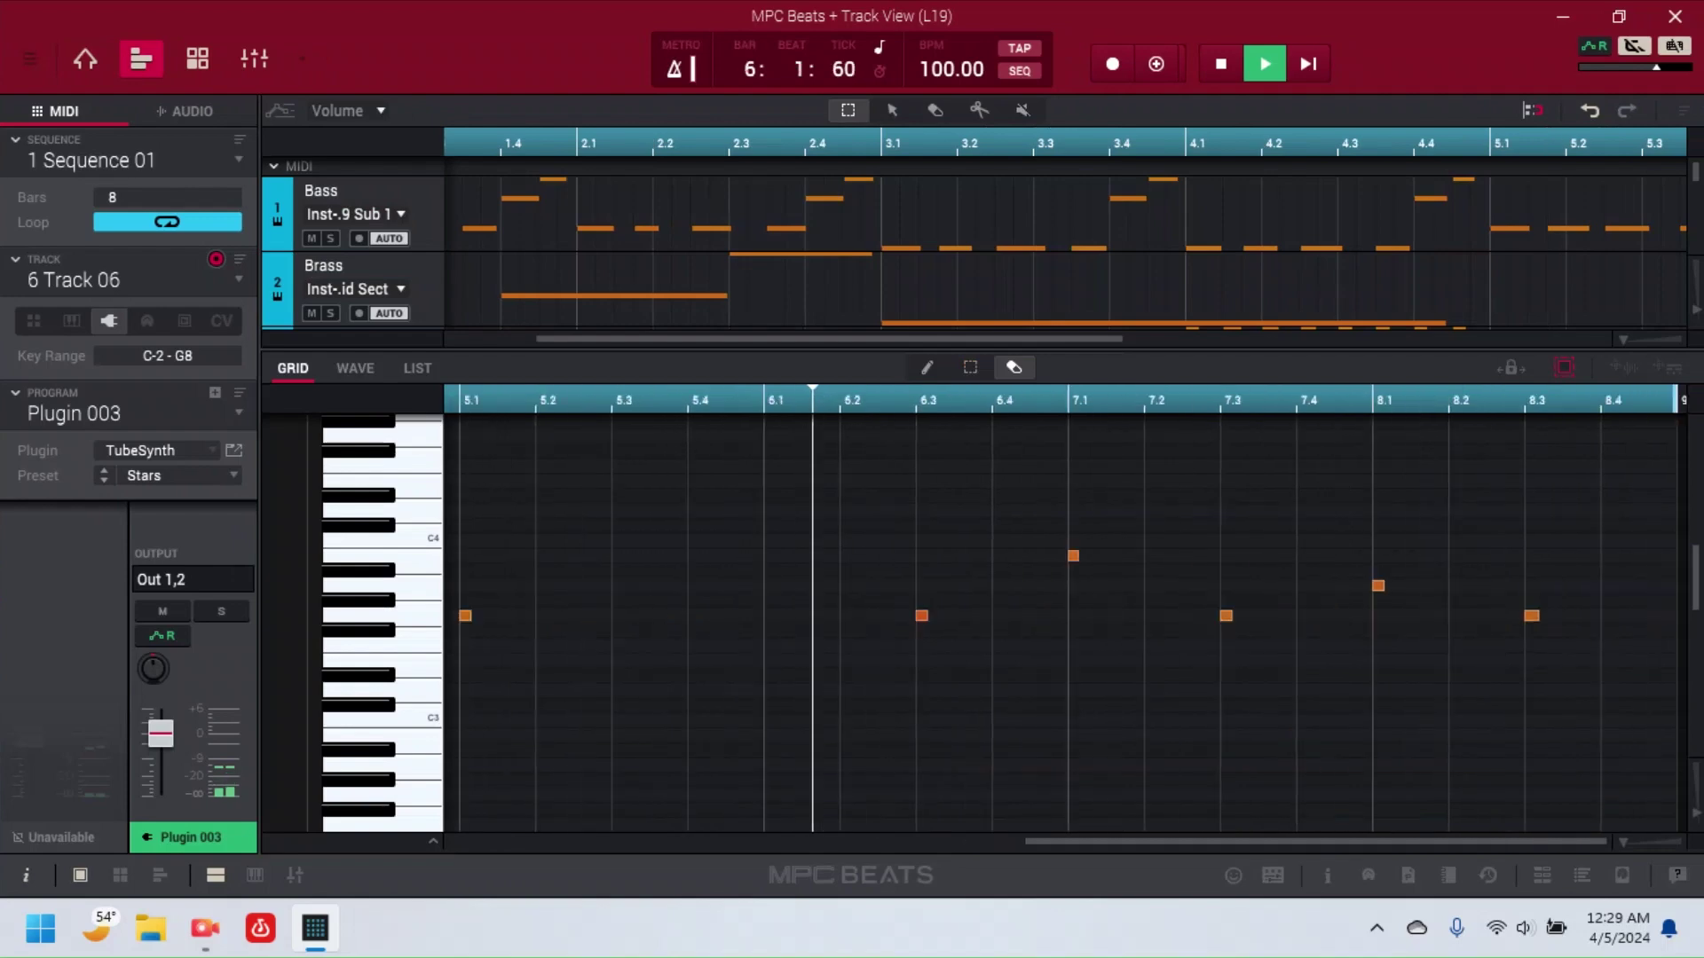